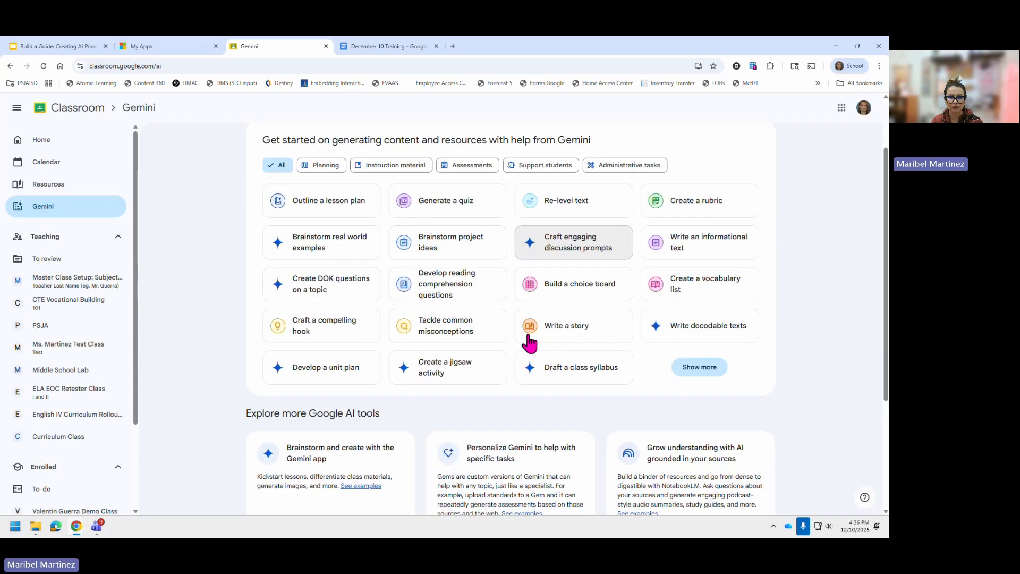
- Go from Classroom's Gemini page to NotebookLM through the option for creating a notebook, and create a new empty notebook
{"action": "scroll", "coordinate": [529, 344], "scroll_direction": "down", "scroll_amount": 3}
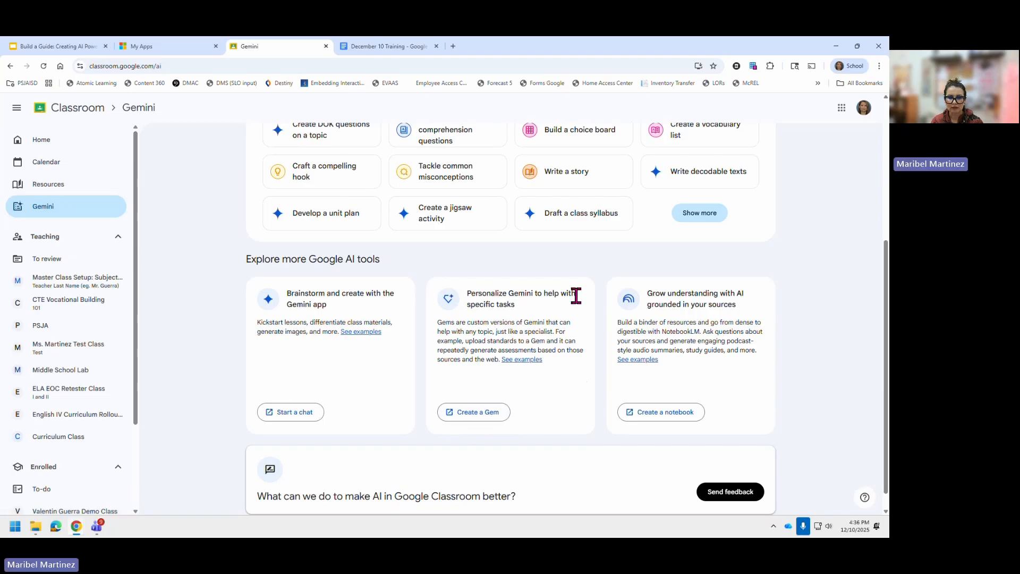
{"action": "left_click", "coordinate": [666, 413]}
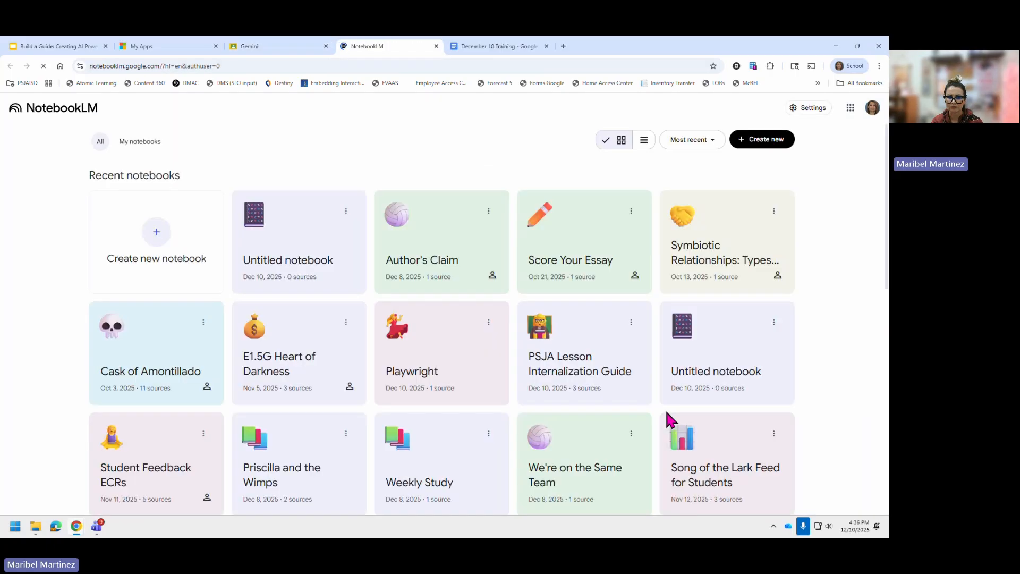
{"action": "left_click", "coordinate": [156, 240]}
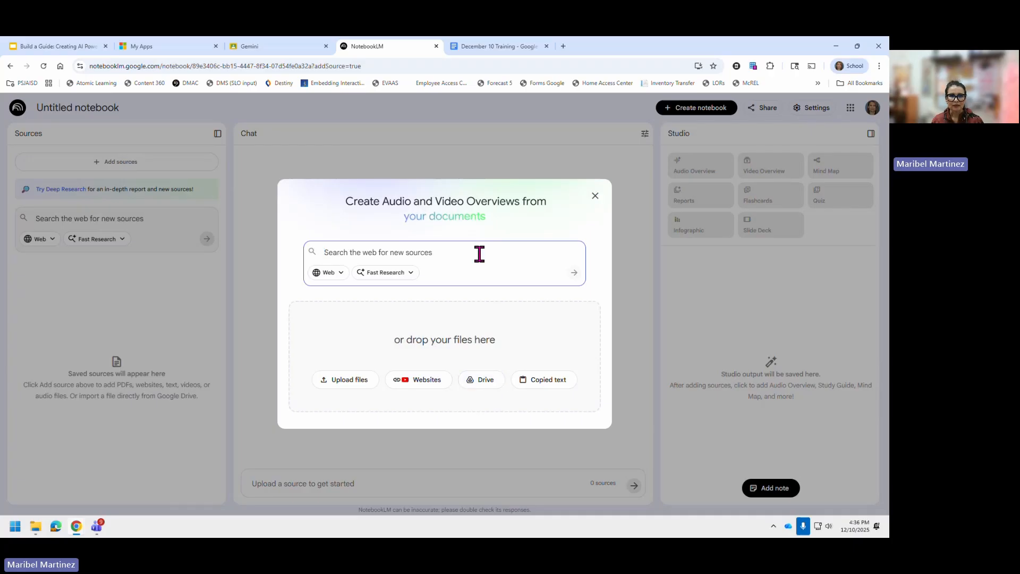
- Add the Gem Lesson Internalization Guide and From Wedding Day Eng II.pdf from Drive as notebook sources
{"action": "left_click", "coordinate": [486, 392]}
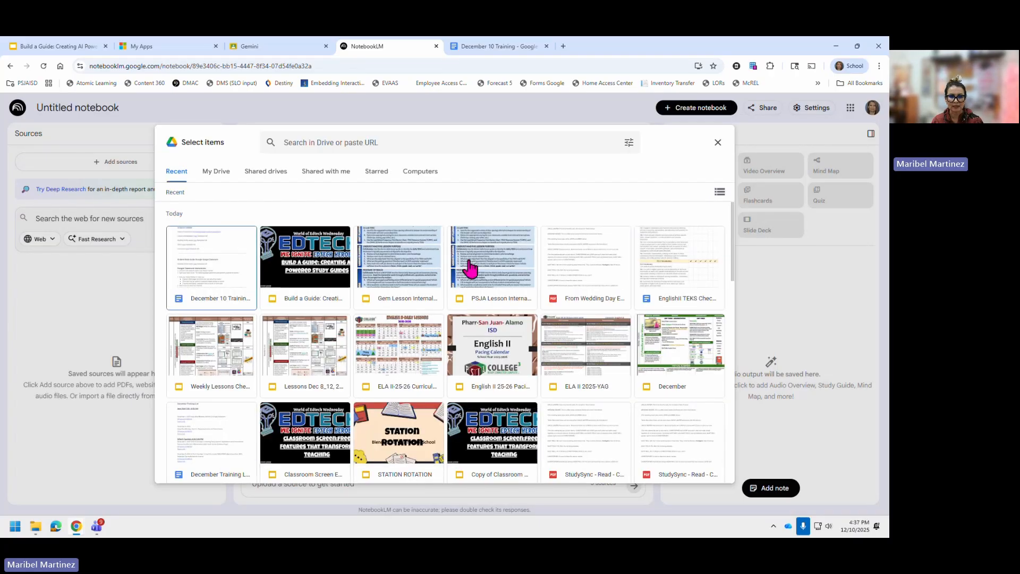
{"action": "double_click", "coordinate": [409, 266]}
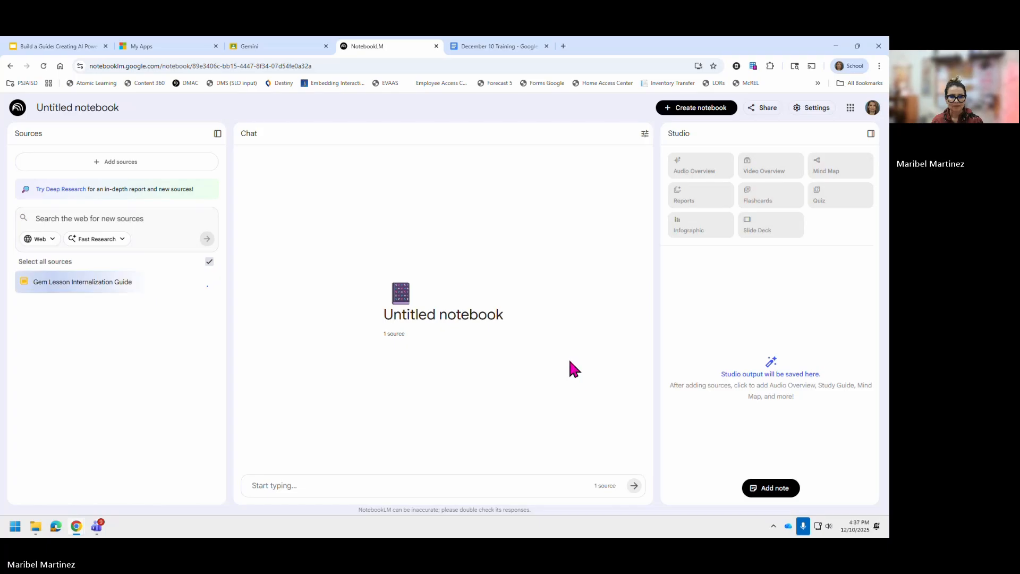
{"action": "left_click", "coordinate": [130, 165]}
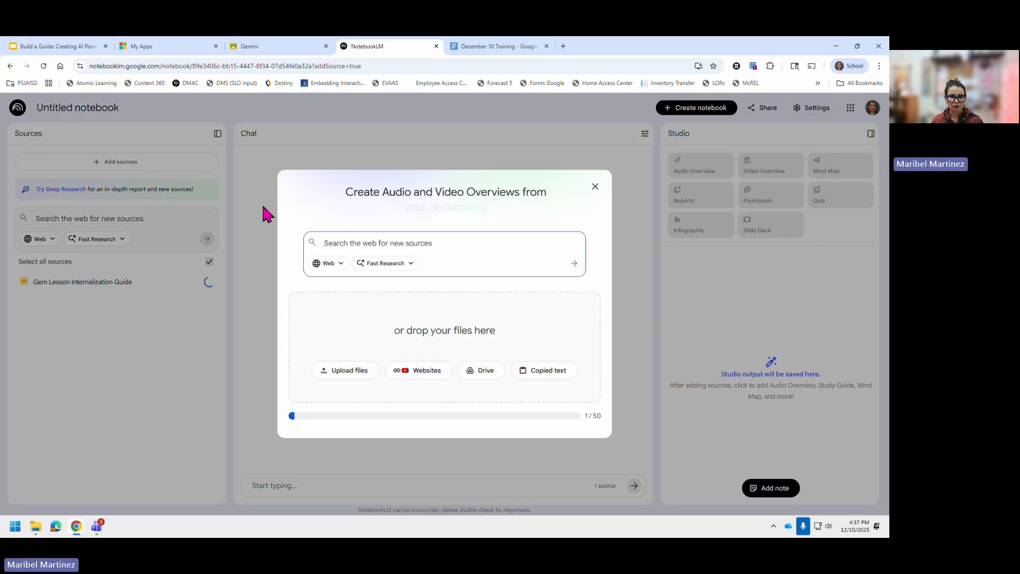
{"action": "left_click", "coordinate": [478, 373]}
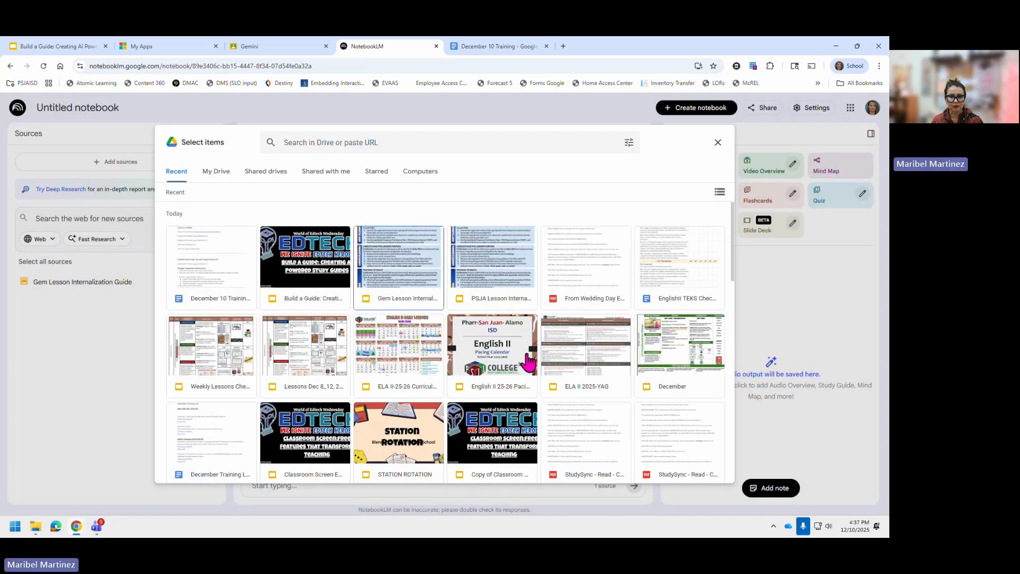
{"action": "left_click", "coordinate": [594, 272]}
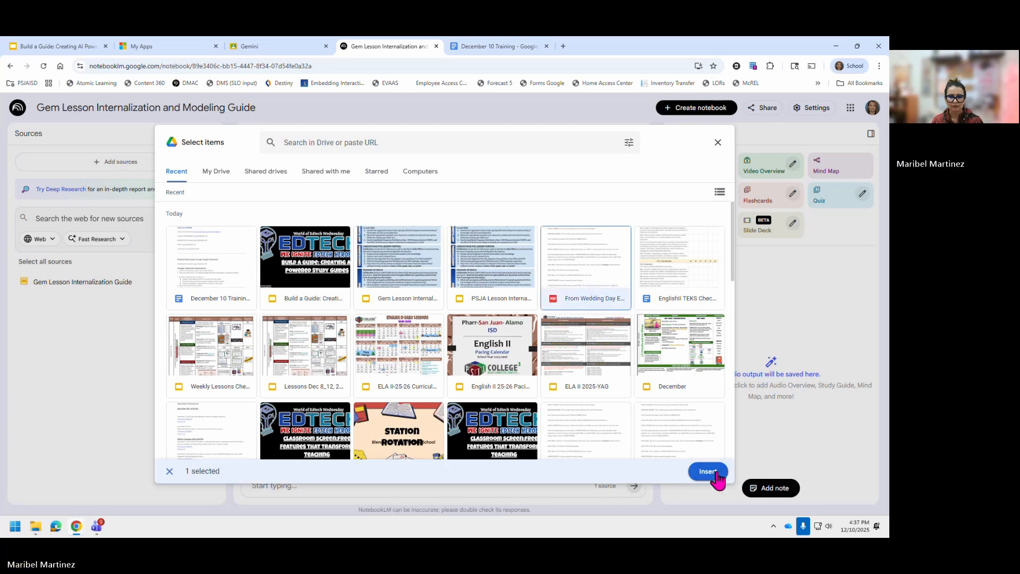
{"action": "left_click", "coordinate": [711, 471]}
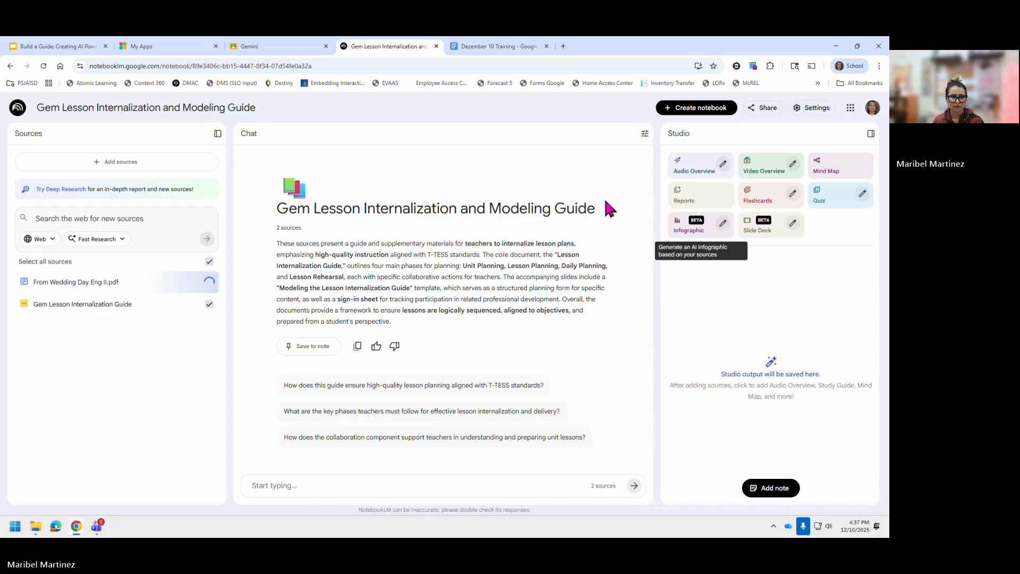
- Add the EnglishII TEKS Checklist document from Drive as another source of the notebook
{"action": "left_click", "coordinate": [141, 163]}
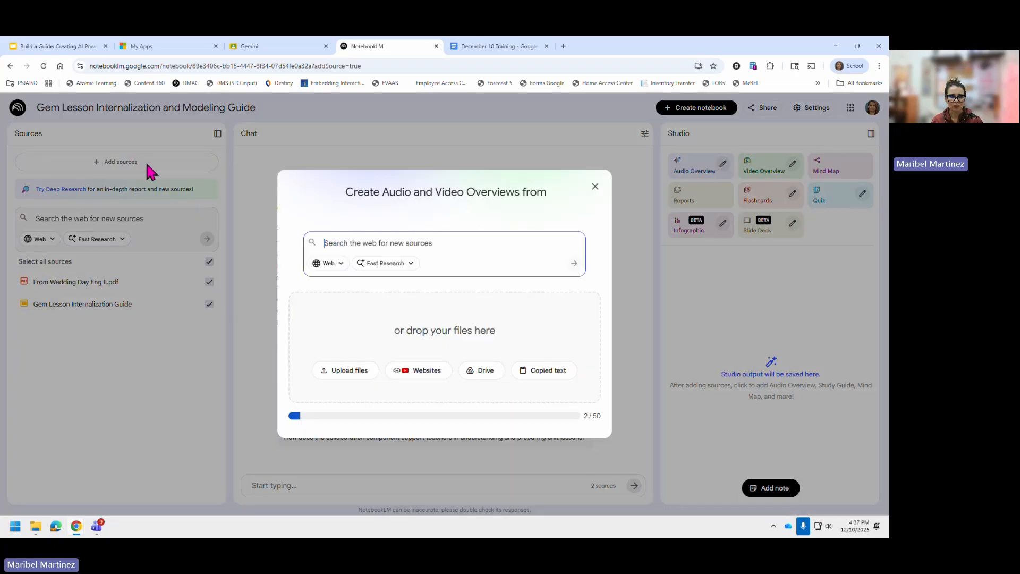
{"action": "left_click", "coordinate": [485, 371]}
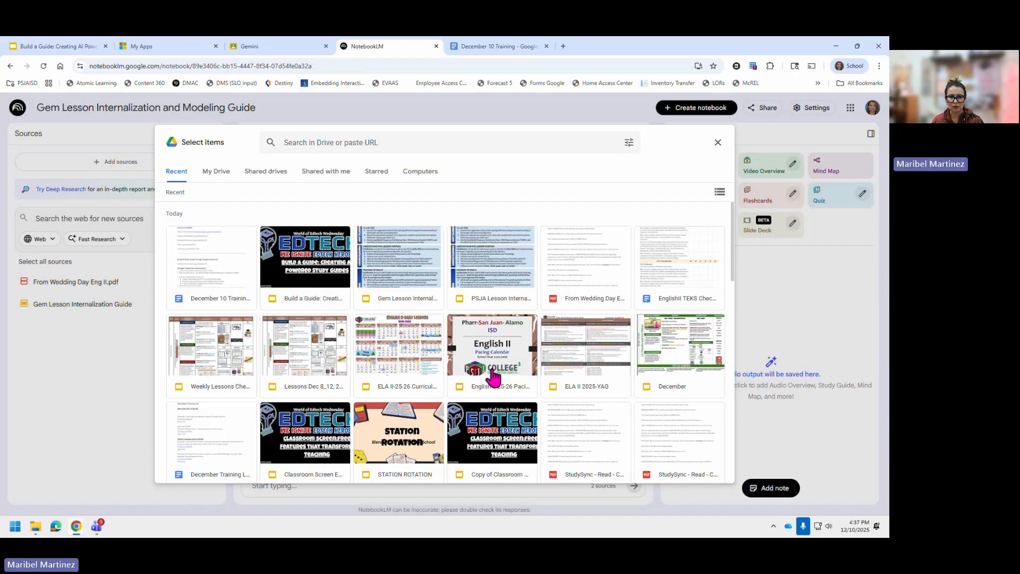
{"action": "double_click", "coordinate": [678, 285]}
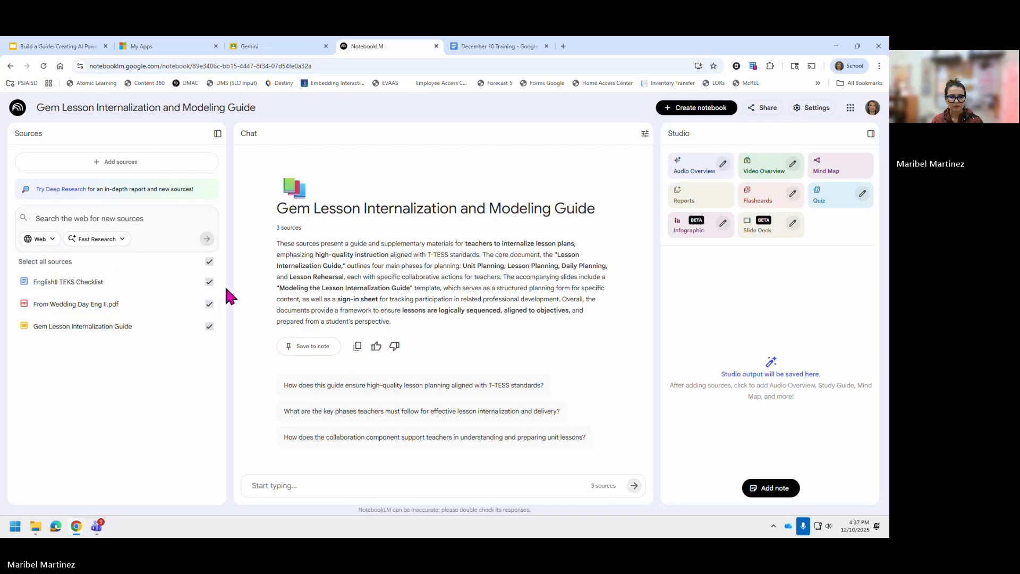
- Find the Weekly Lessons Cherokee Wedding slides among the recent Drive files and insert them as a source
{"action": "left_click", "coordinate": [138, 162]}
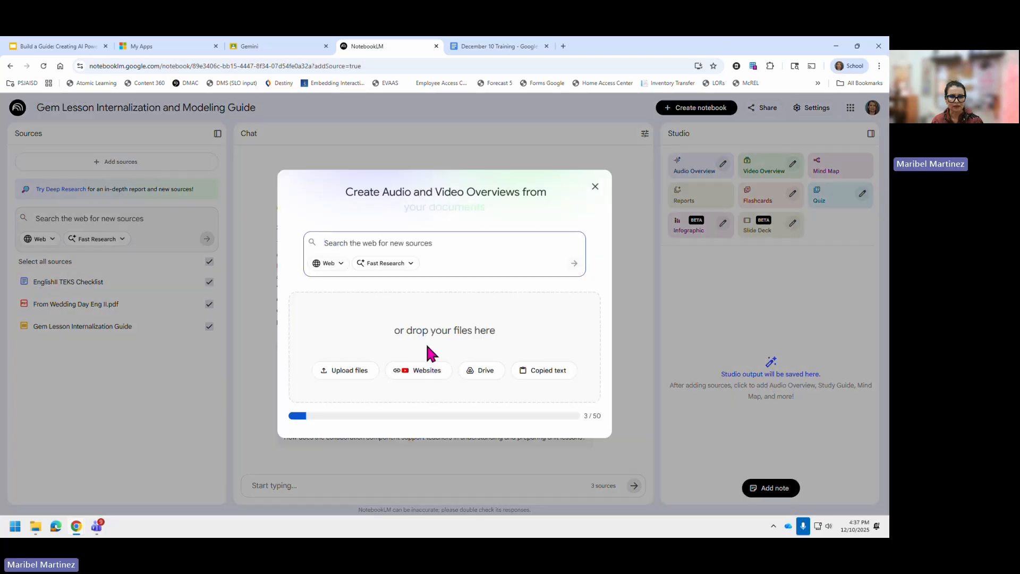
{"action": "left_click", "coordinate": [479, 372]}
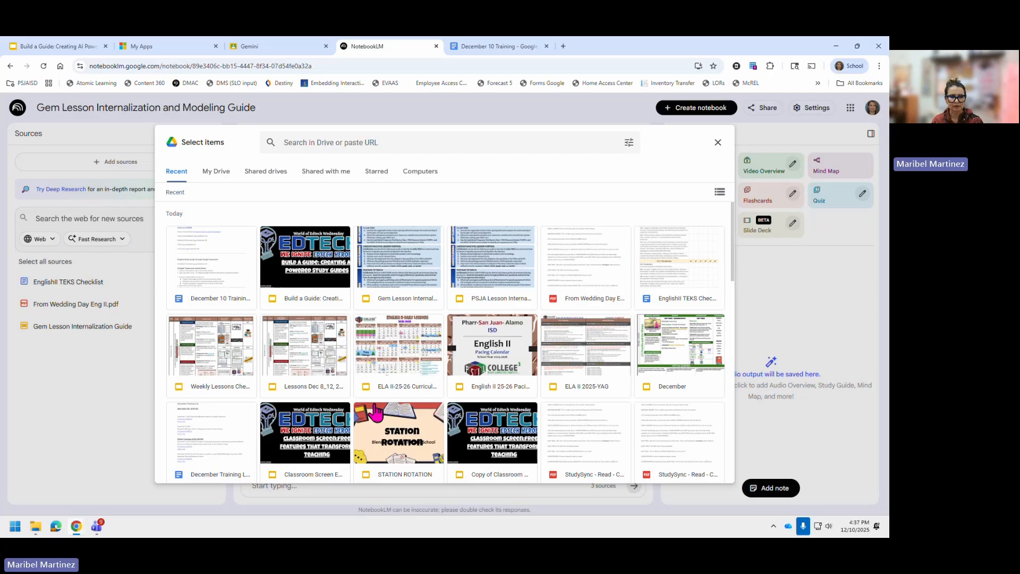
{"action": "scroll", "coordinate": [376, 413], "scroll_direction": "down", "scroll_amount": 1}
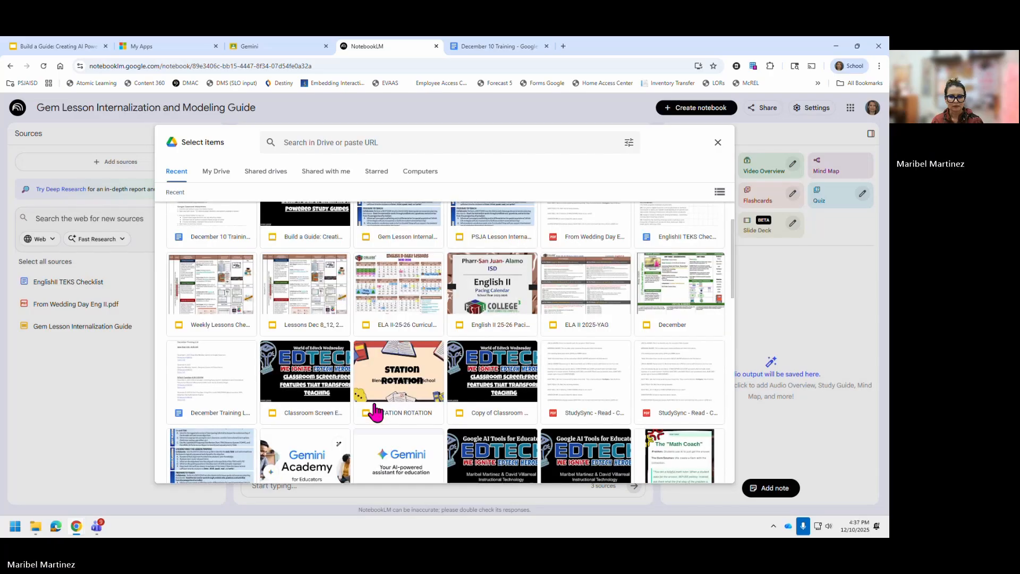
{"action": "scroll", "coordinate": [375, 413], "scroll_direction": "down", "scroll_amount": 2}
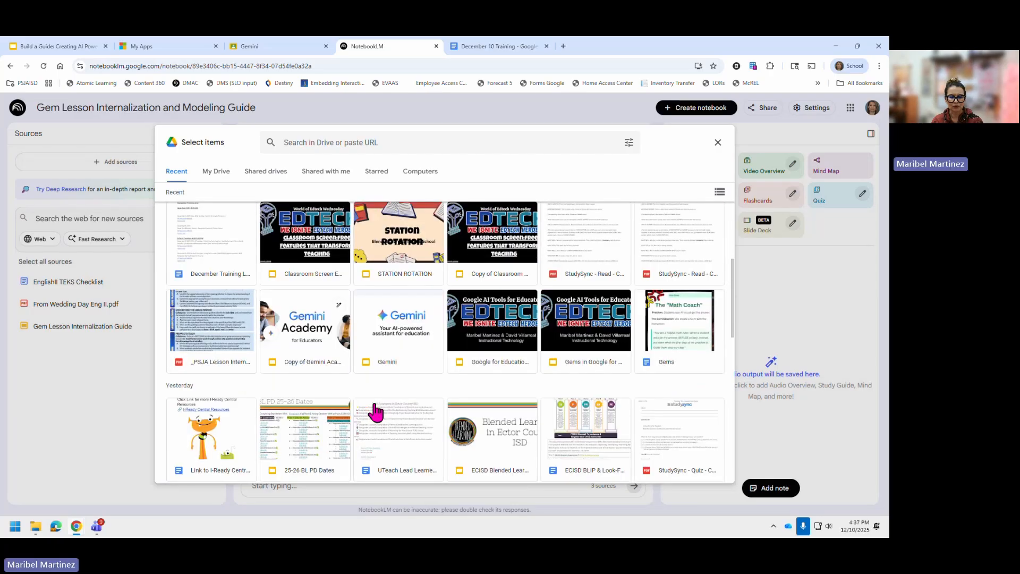
{"action": "scroll", "coordinate": [375, 413], "scroll_direction": "down", "scroll_amount": 1}
{"action": "scroll", "coordinate": [376, 413], "scroll_direction": "down", "scroll_amount": 3}
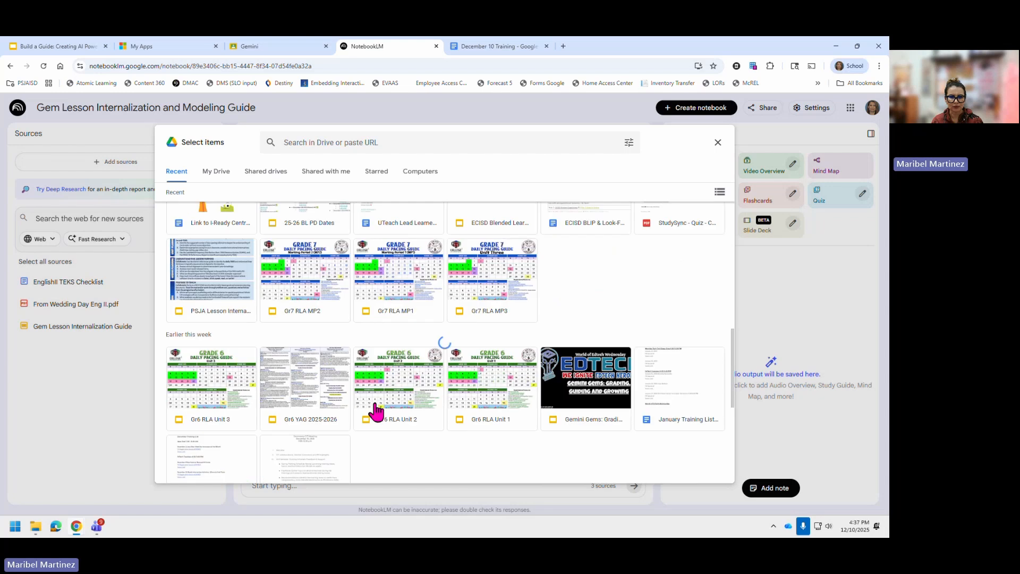
{"action": "scroll", "coordinate": [376, 413], "scroll_direction": "up", "scroll_amount": 5}
{"action": "scroll", "coordinate": [376, 413], "scroll_direction": "down", "scroll_amount": 1}
{"action": "scroll", "coordinate": [375, 413], "scroll_direction": "up", "scroll_amount": 2}
{"action": "left_click", "coordinate": [238, 383]}
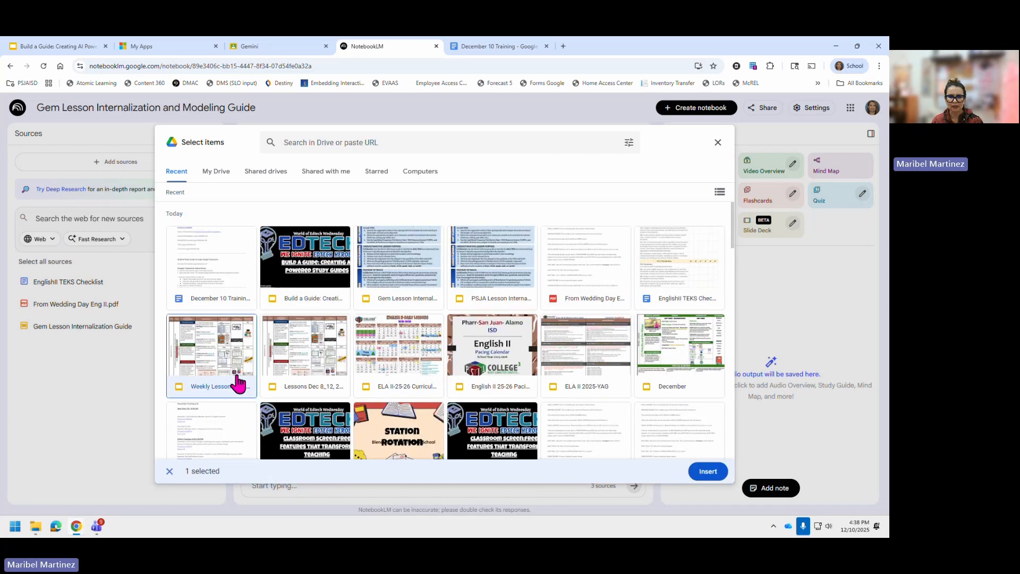
{"action": "left_click", "coordinate": [708, 471]}
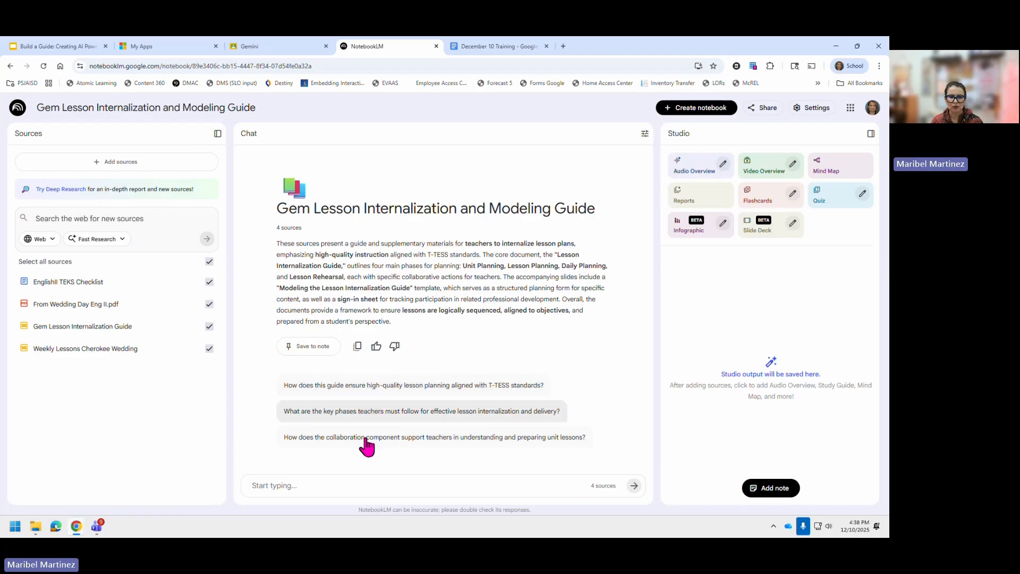
- Ask the chat "What is the lesson objective for this week and how does it align to the TEKS and ELPs for this week?"
{"action": "left_click", "coordinate": [353, 486]}
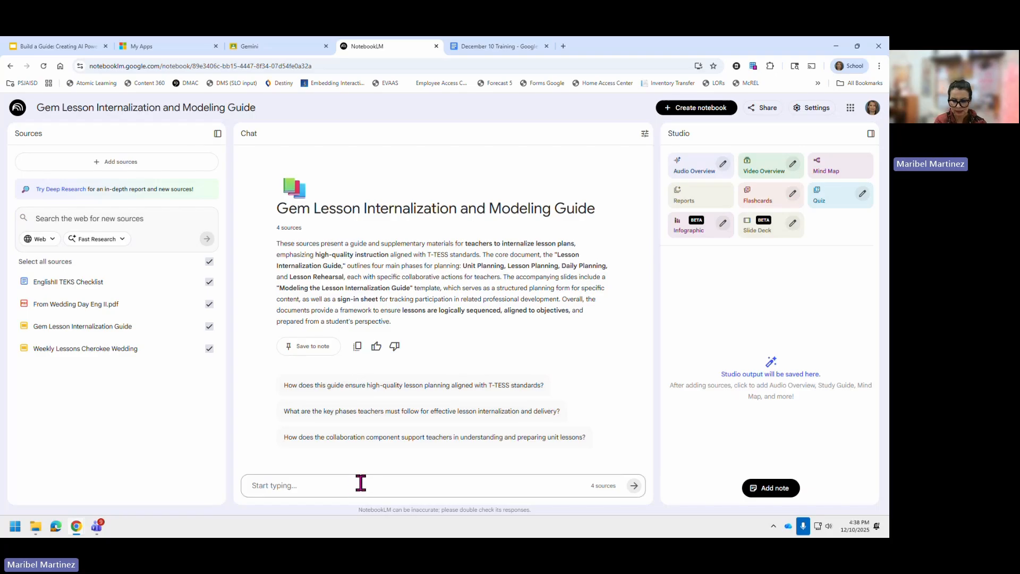
{"action": "type", "text": "Wh"}
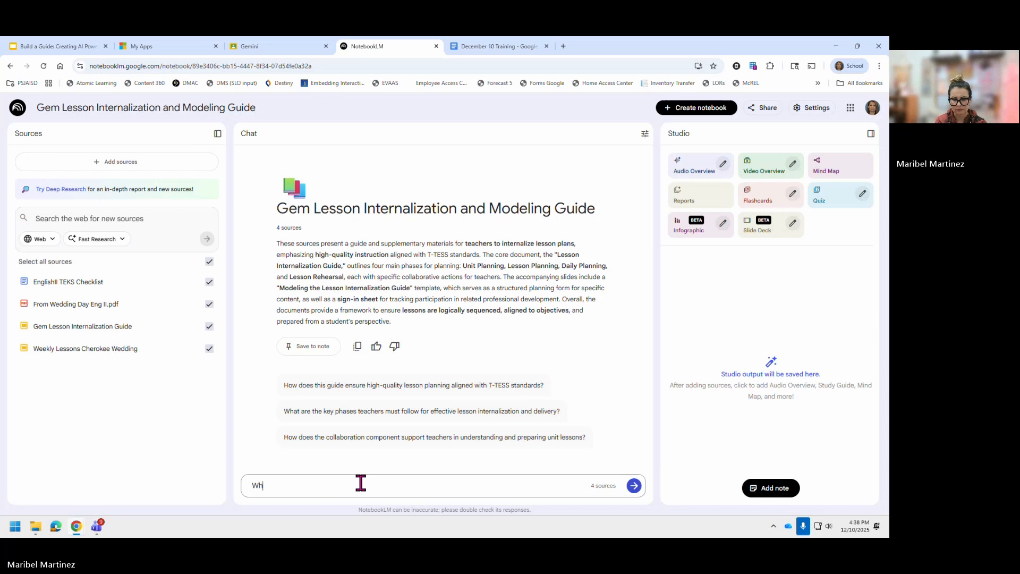
{"action": "type", "text": "at is the lesson"}
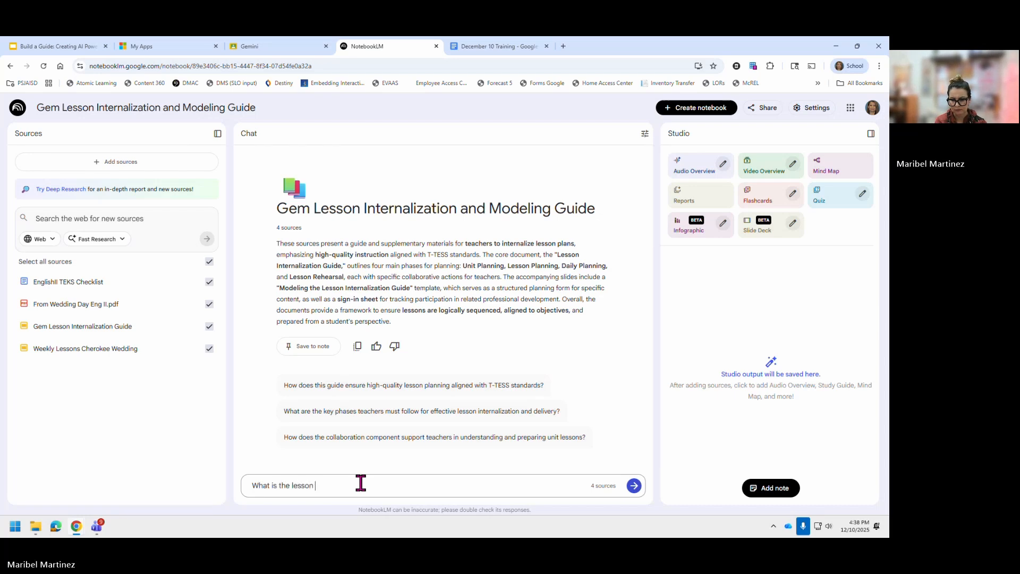
{"action": "type", "text": " objective and how"}
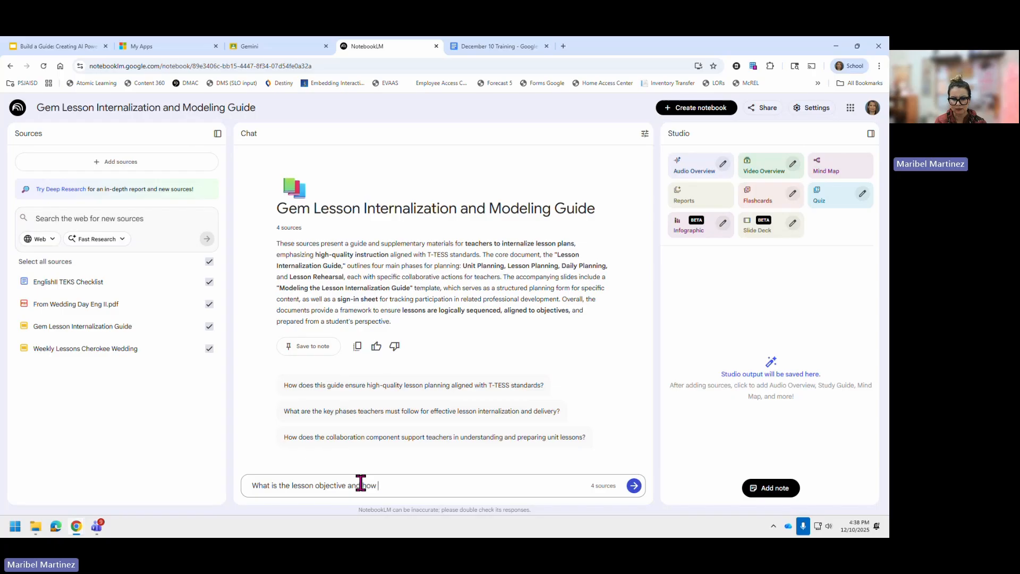
{"action": "type", "text": " do"}
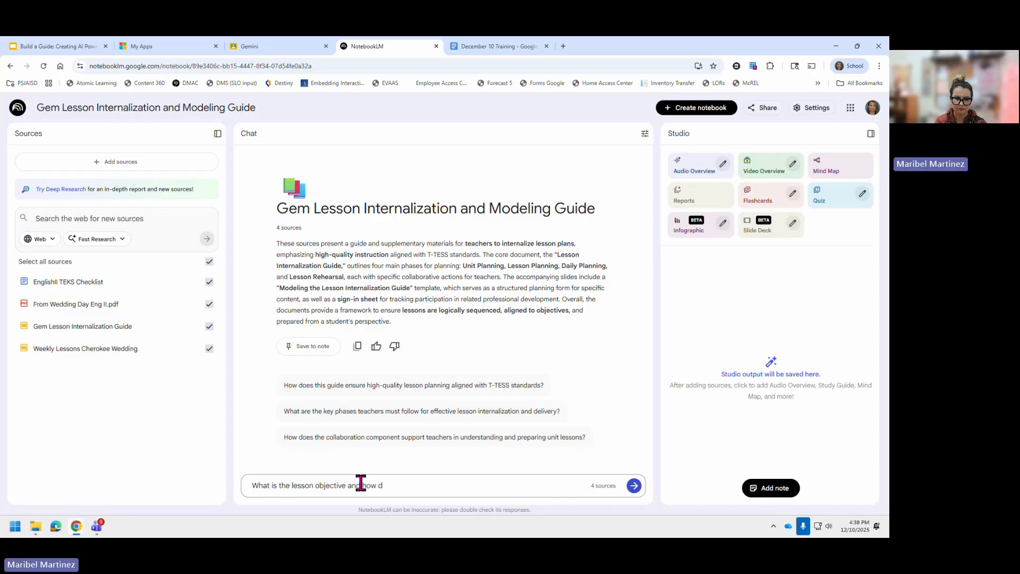
{"action": "key", "text": "BackSpace"}
{"action": "key", "text": "BackSpace"}
{"action": "key", "text": "BackSpace"}
{"action": "key", "text": "BackSpace"}
{"action": "key", "text": "BackSpace"}
{"action": "key", "text": "BackSpace"}
{"action": "key", "text": "BackSpace"}
{"action": "key", "text": "BackSpace"}
{"action": "key", "text": "BackSpace"}
{"action": "type", "text": "for"}
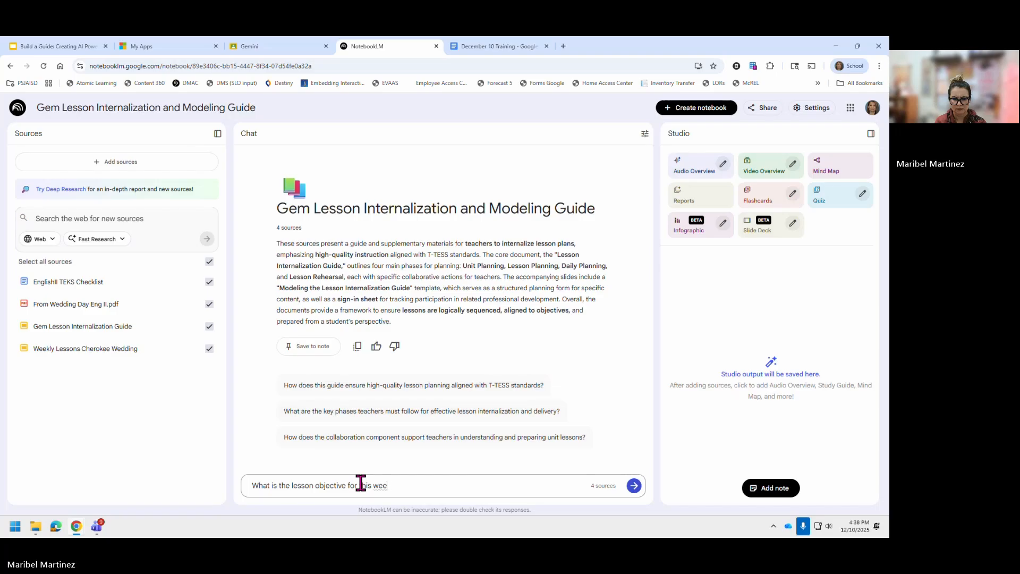
{"action": "type", "text": " this week and how does it align"}
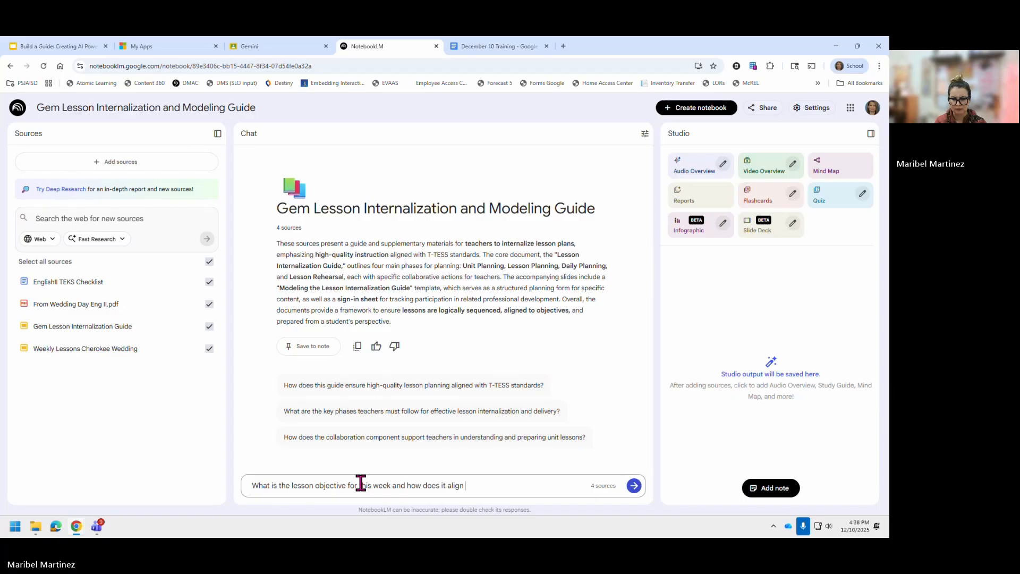
{"action": "type", "text": " to the T"}
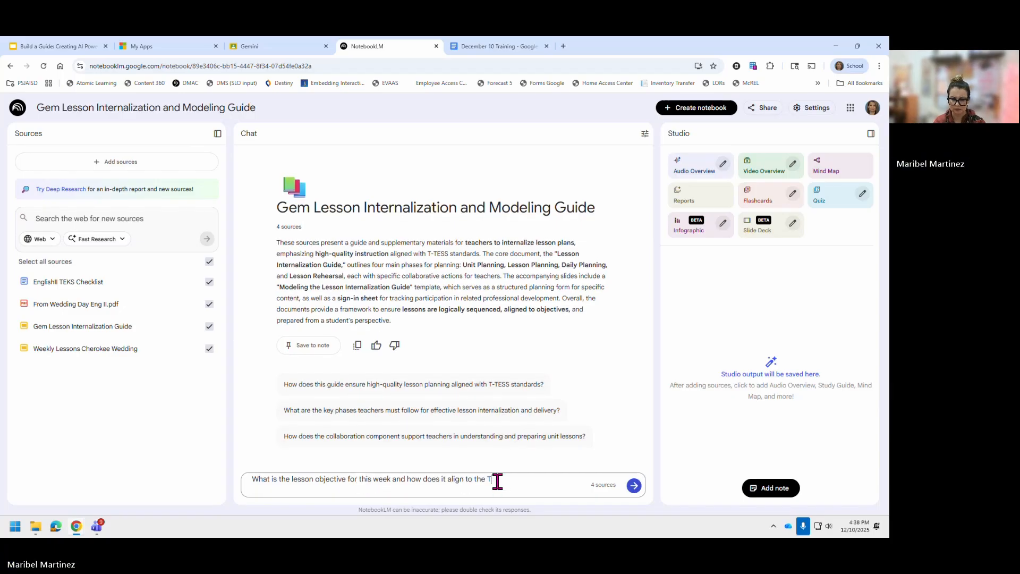
{"action": "type", "text": "E"}
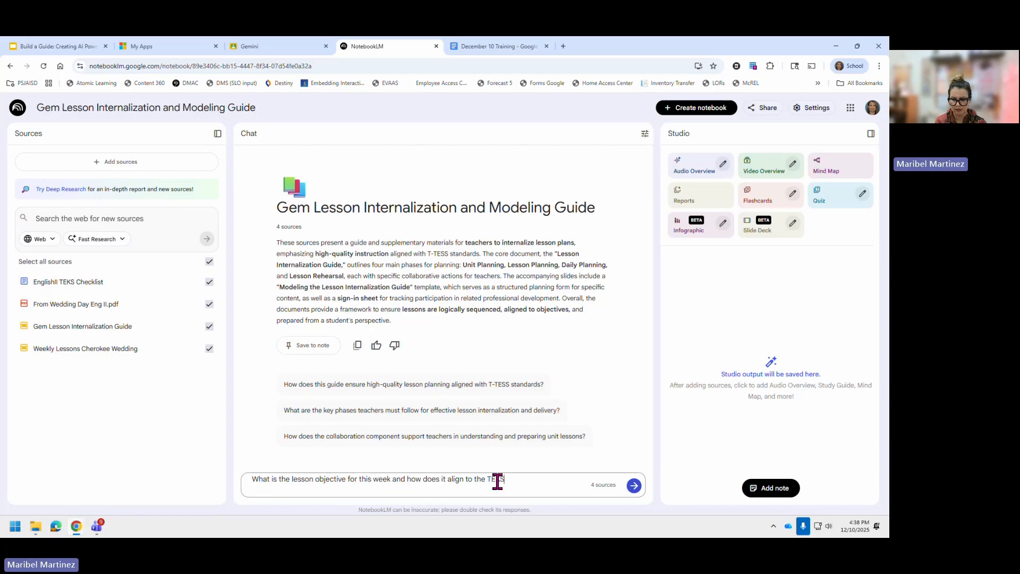
{"action": "type", "text": "KS and ELPs for this wee"}
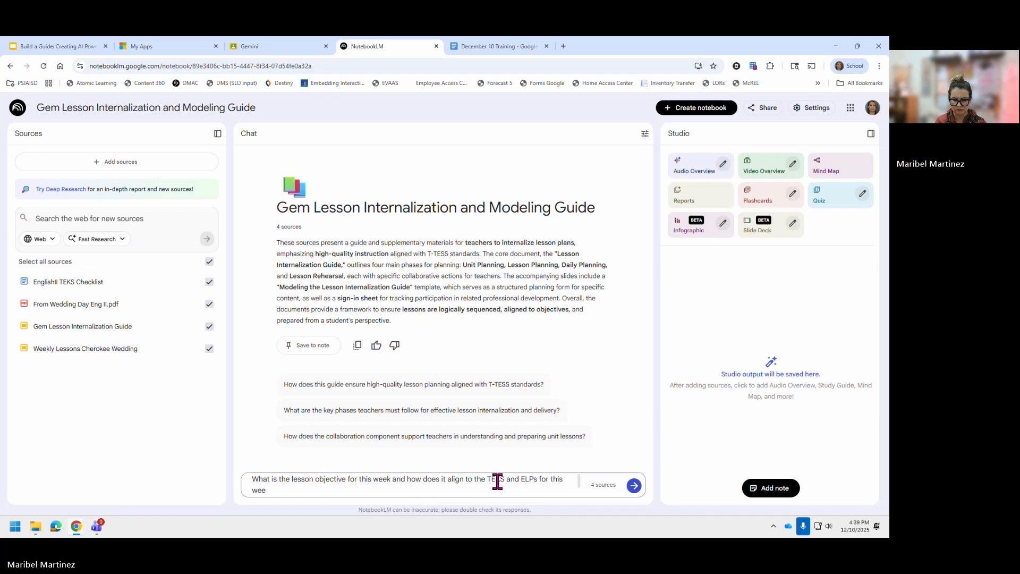
{"action": "type", "text": "k?"}
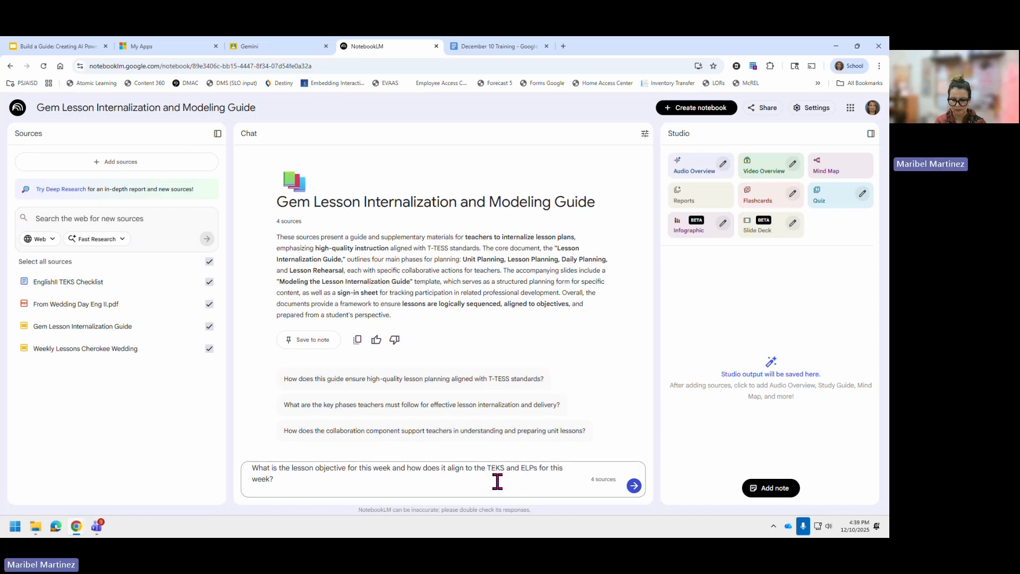
{"action": "key", "text": "Return"}
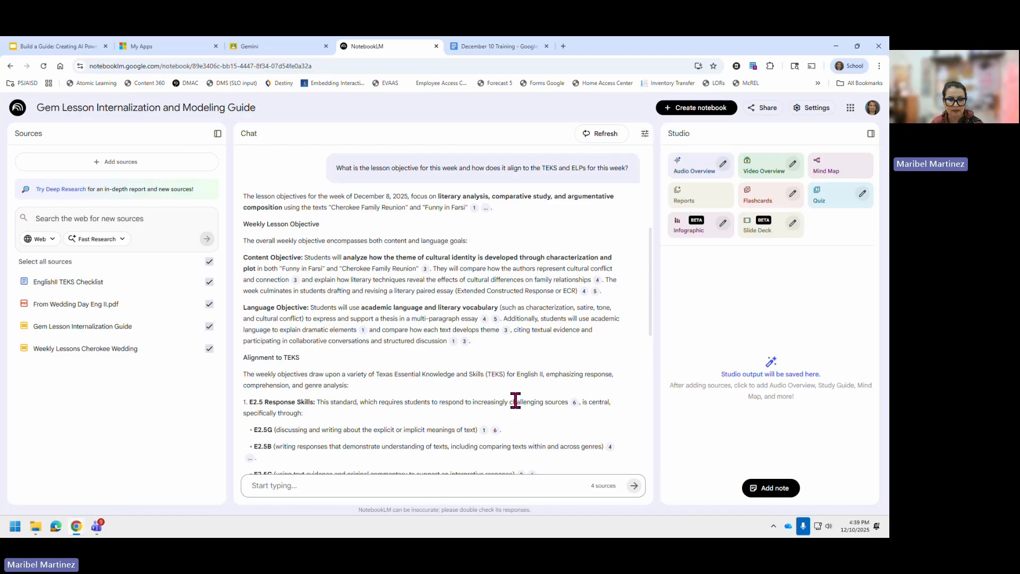
- Ask the chat "What skills and TEKS do I need to cover for this lesson if I want to focus on the skill stage directions?"
{"action": "scroll", "coordinate": [510, 403], "scroll_direction": "down", "scroll_amount": 1}
{"action": "scroll", "coordinate": [508, 409], "scroll_direction": "down", "scroll_amount": 2}
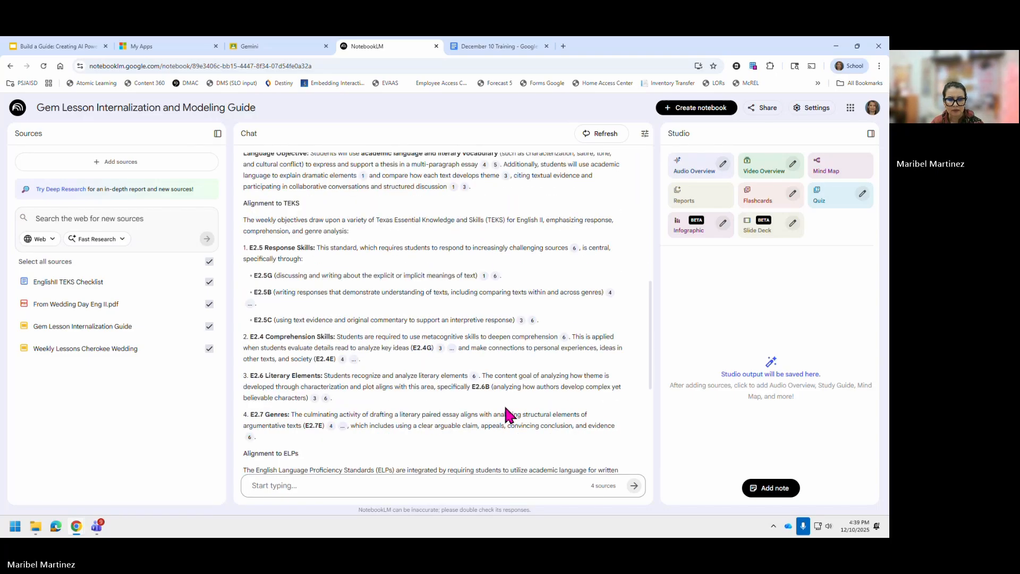
{"action": "scroll", "coordinate": [505, 409], "scroll_direction": "down", "scroll_amount": 3}
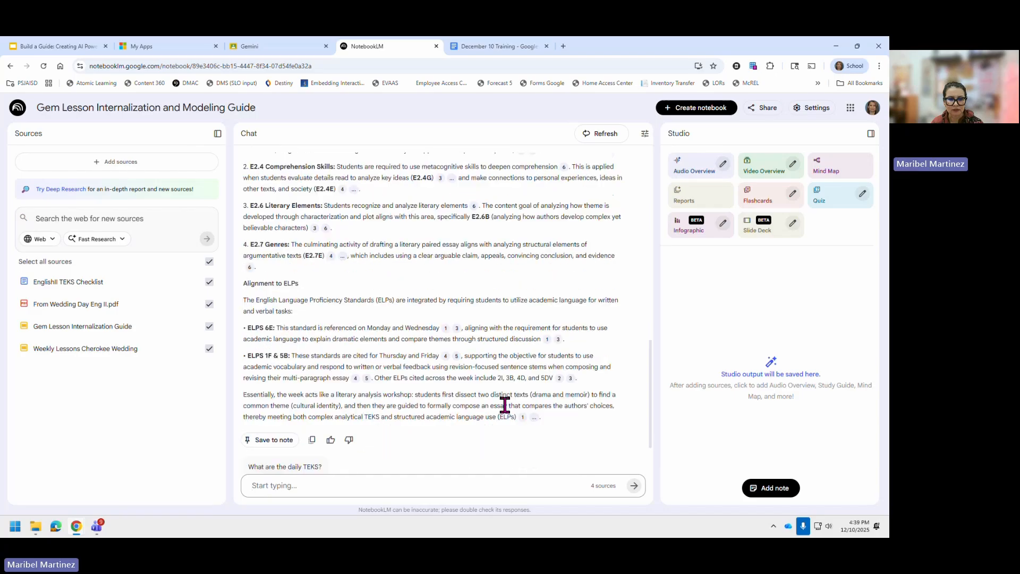
{"action": "scroll", "coordinate": [504, 405], "scroll_direction": "down", "scroll_amount": 2}
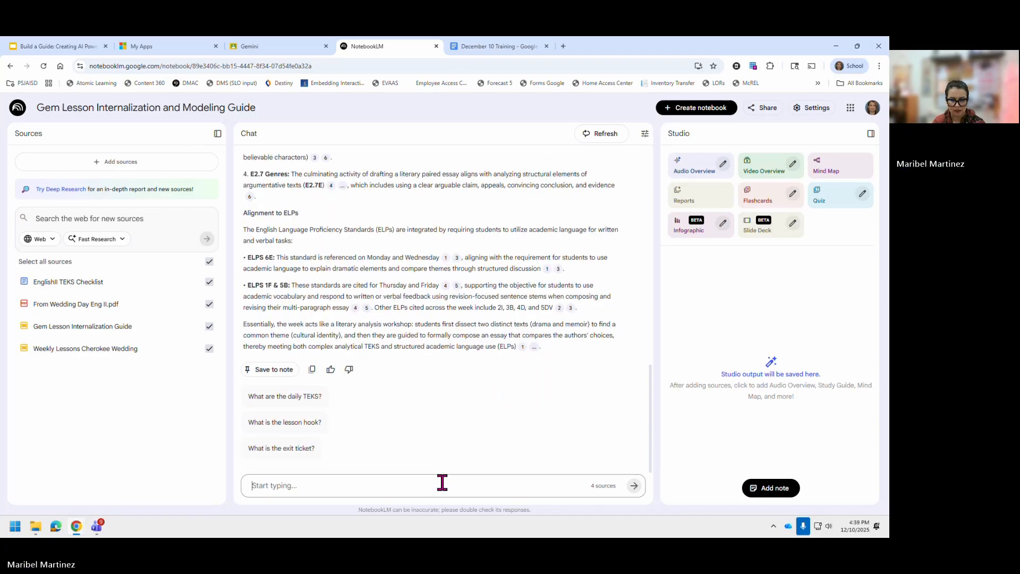
{"action": "type", "text": "Wha"}
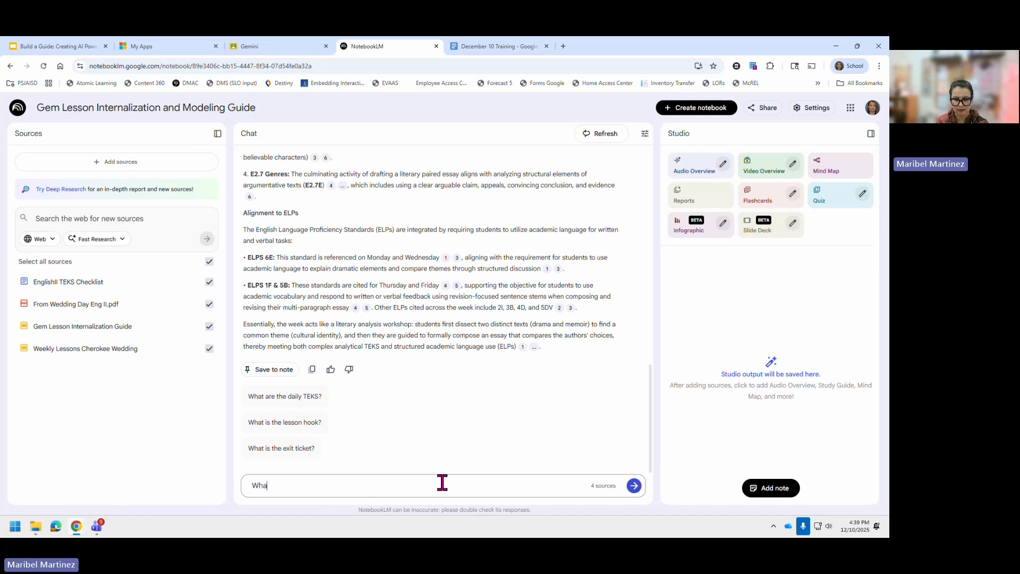
{"action": "type", "text": "t skills"}
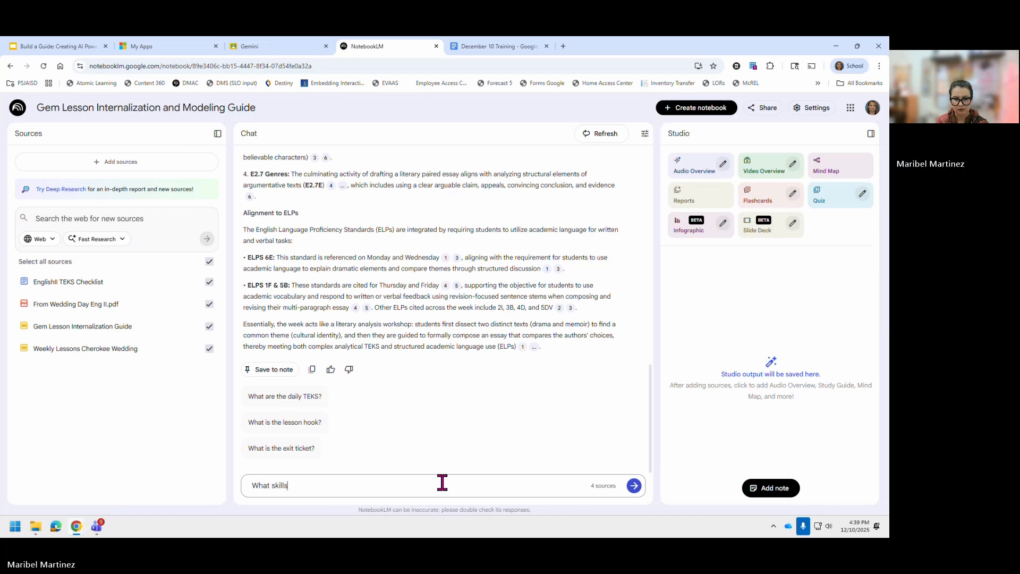
{"action": "type", "text": " and T"}
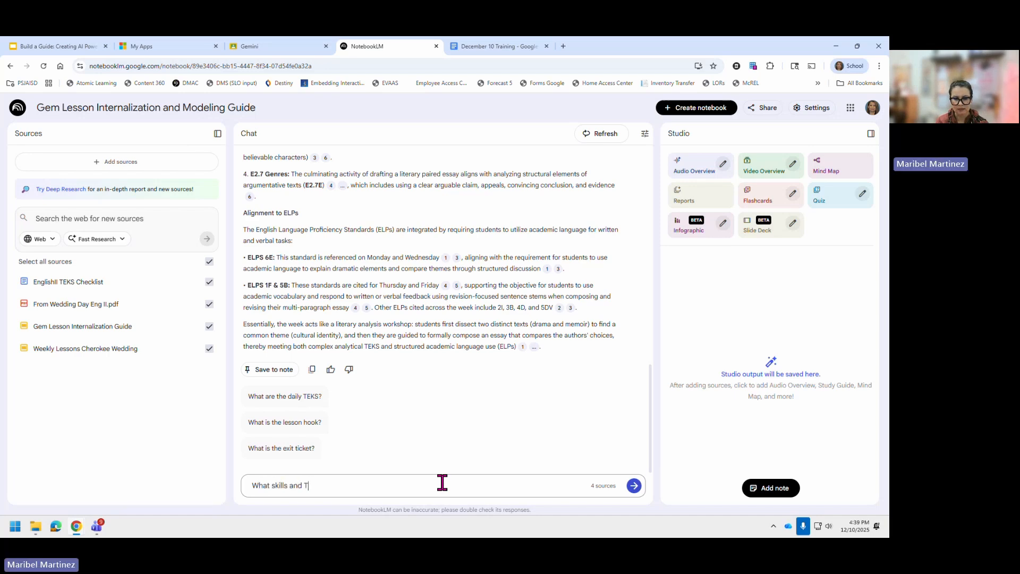
{"action": "type", "text": "EKS "}
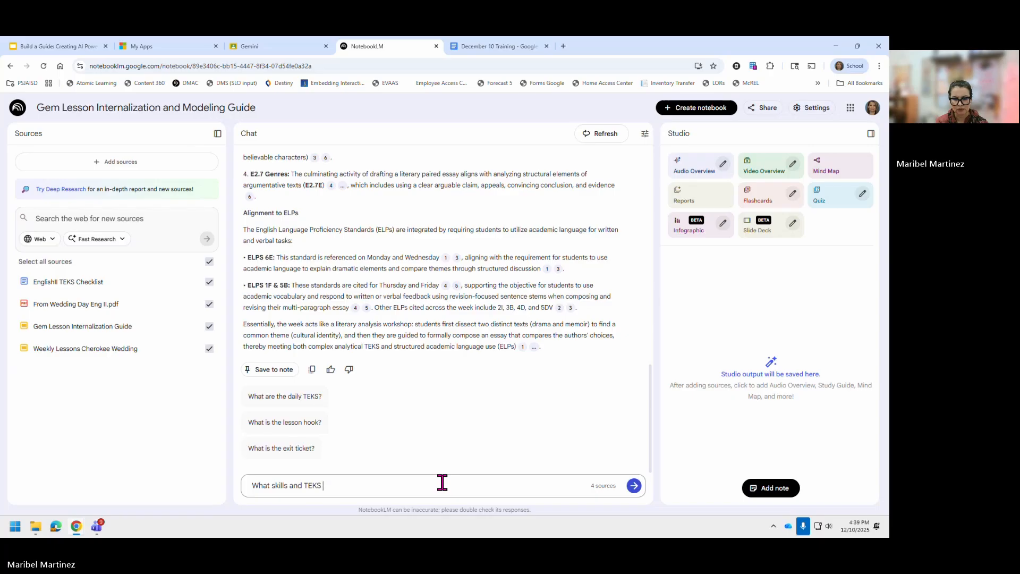
{"action": "type", "text": "do I"}
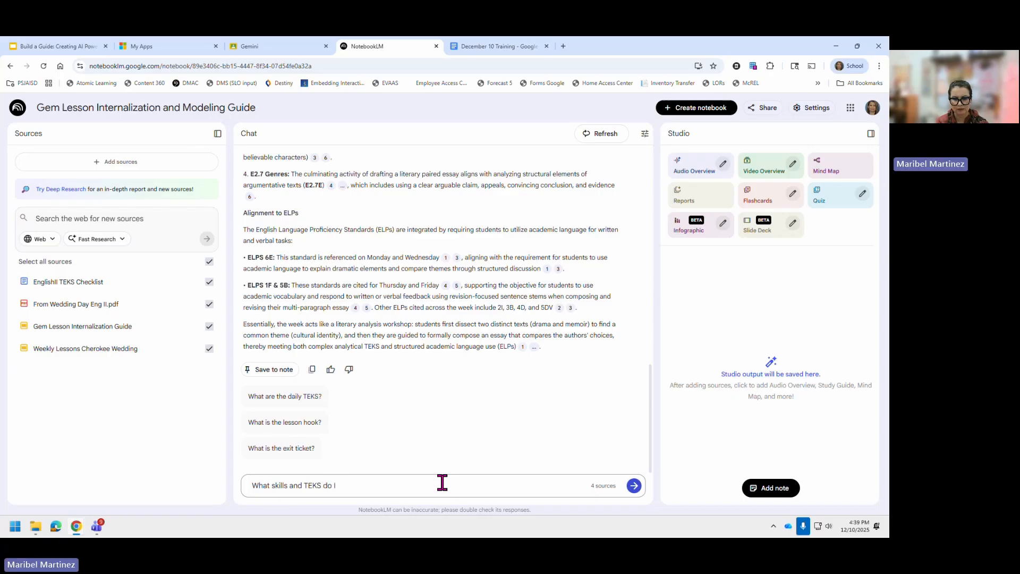
{"action": "type", "text": " need to cove"}
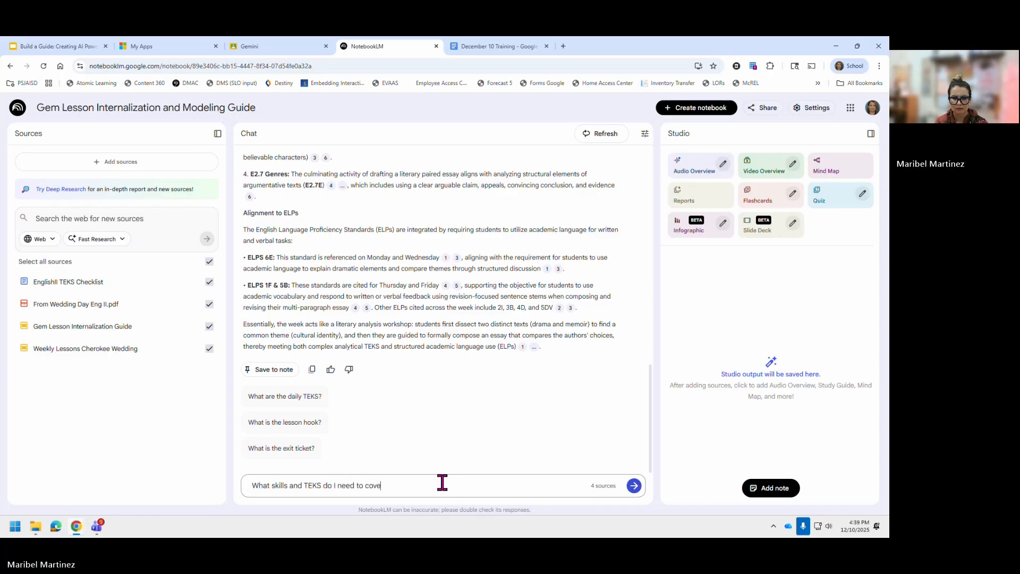
{"action": "type", "text": "r for t"}
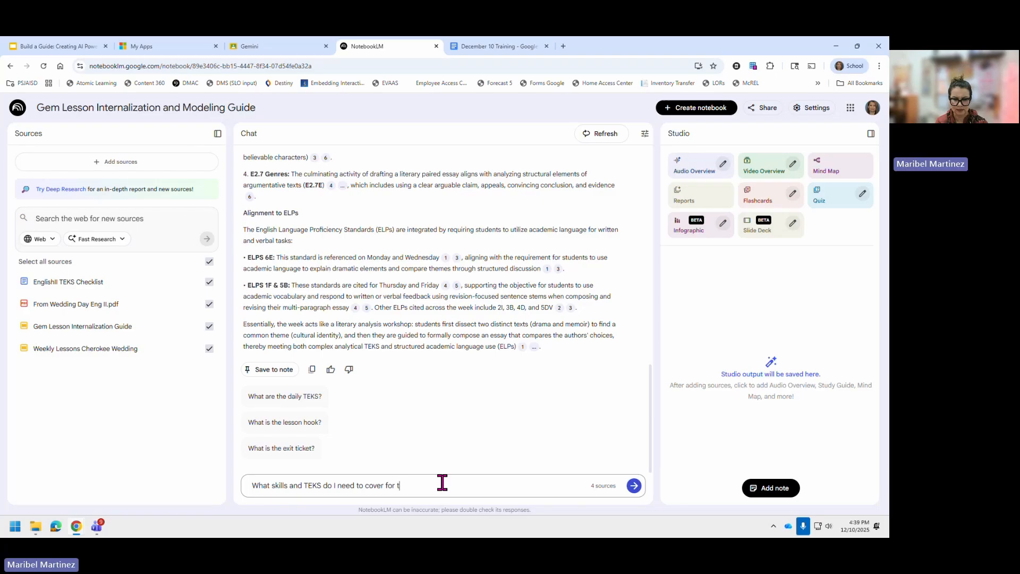
{"action": "type", "text": "his lesson"}
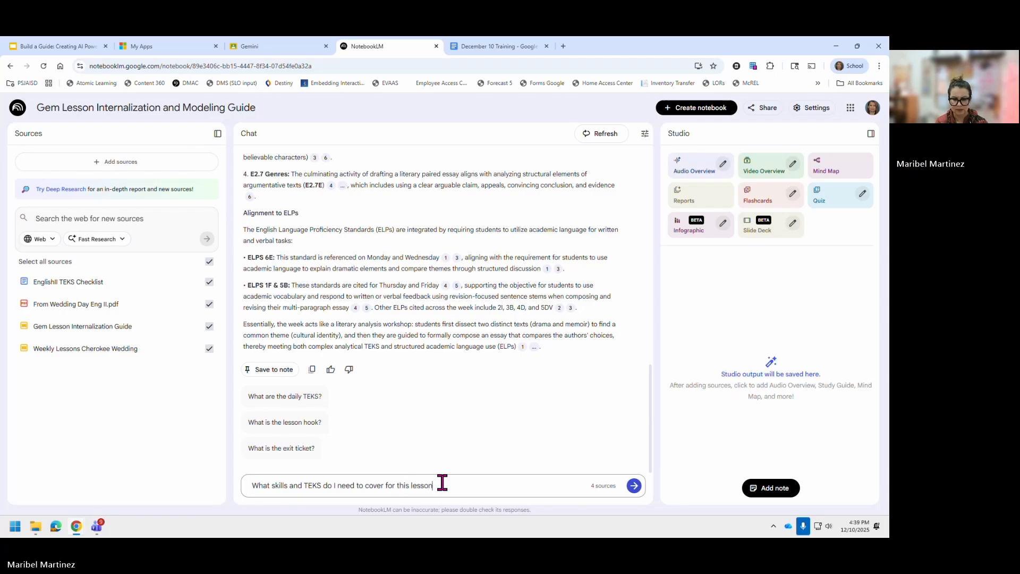
{"action": "type", "text": " if I w"}
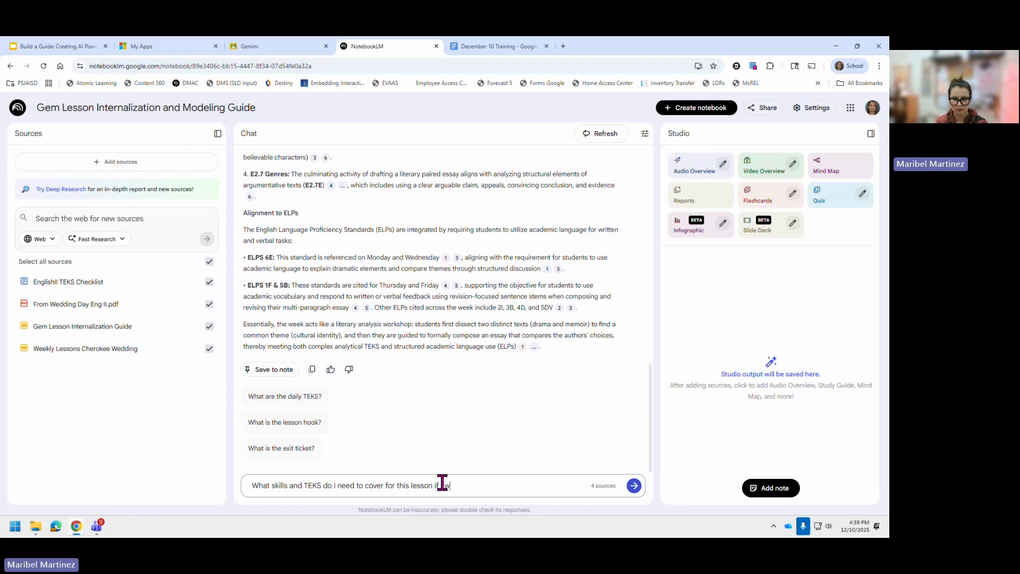
{"action": "type", "text": "ant to focus on staging"}
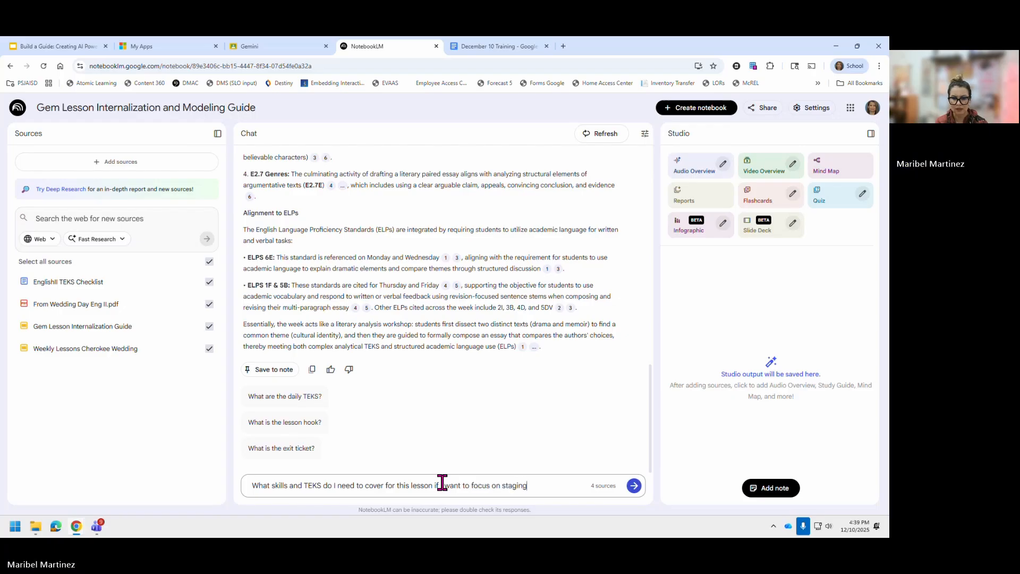
{"action": "key", "text": "BackSpace"}
{"action": "key", "text": "BackSpace"}
{"action": "key", "text": "BackSpace"}
{"action": "key", "text": "BackSpace"}
{"action": "key", "text": "BackSpace"}
{"action": "key", "text": "BackSpace"}
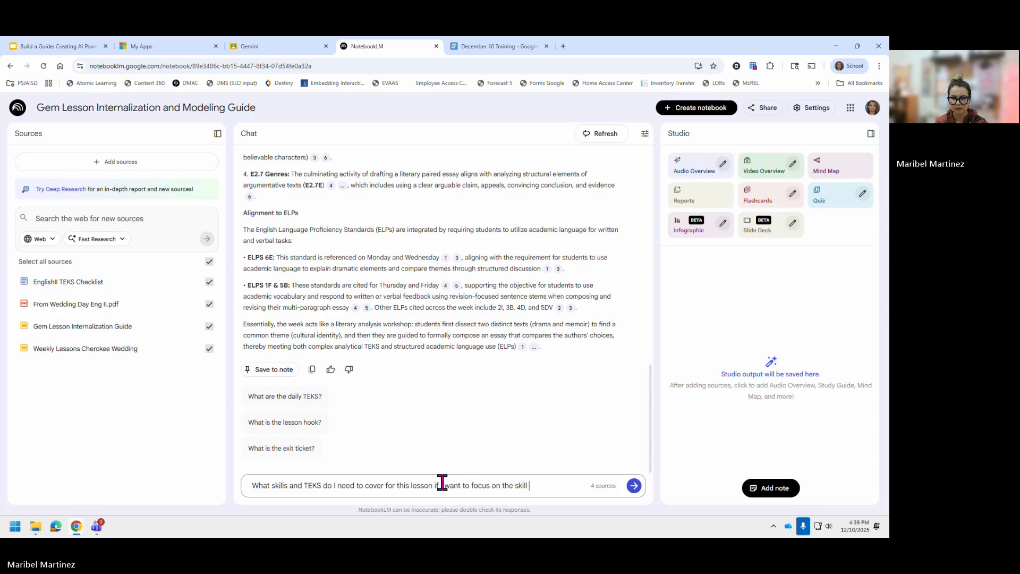
{"action": "type", "text": "stage"}
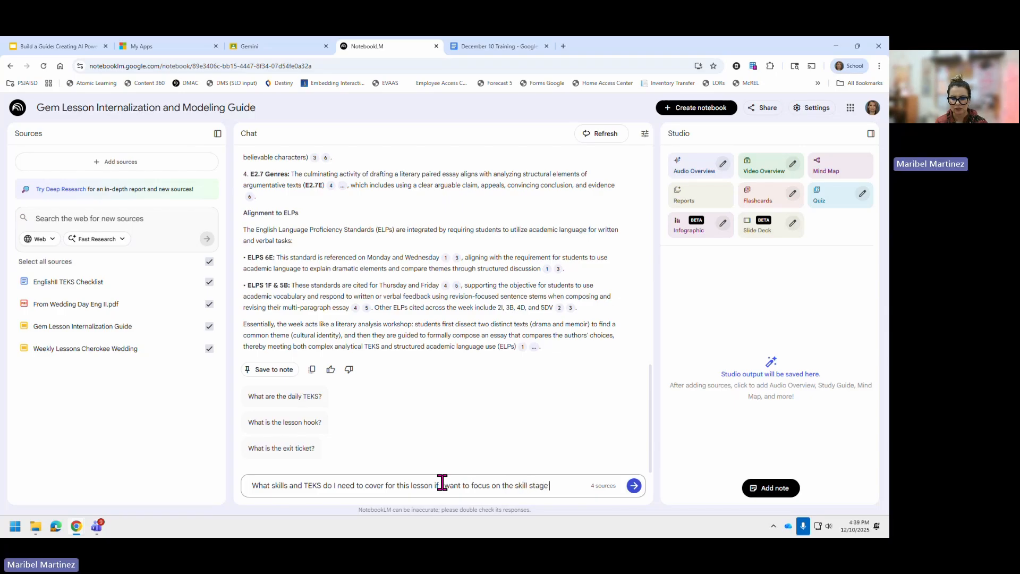
{"action": "type", "text": " directions"}
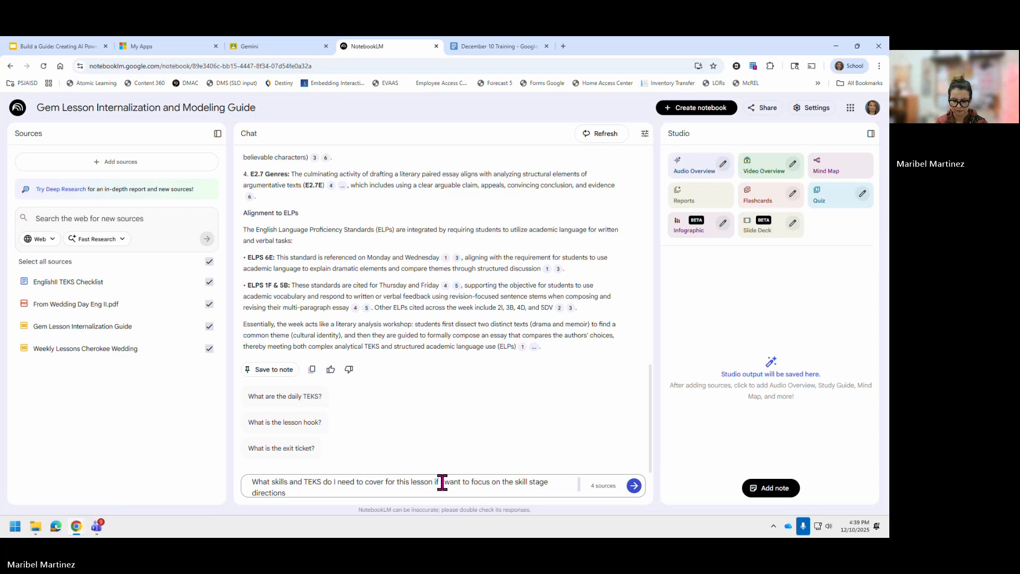
{"action": "type", "text": "?"}
{"action": "key", "text": "Return"}
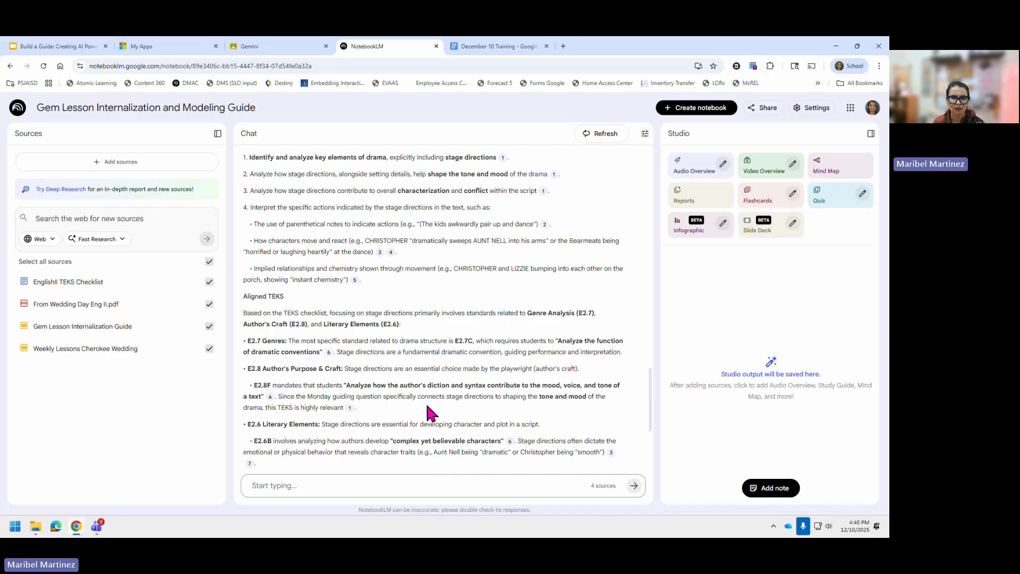
- Read through the stage directions answer and ask the chat to create a video for the key vocabulary
{"action": "scroll", "coordinate": [430, 340], "scroll_direction": "up", "scroll_amount": 2}
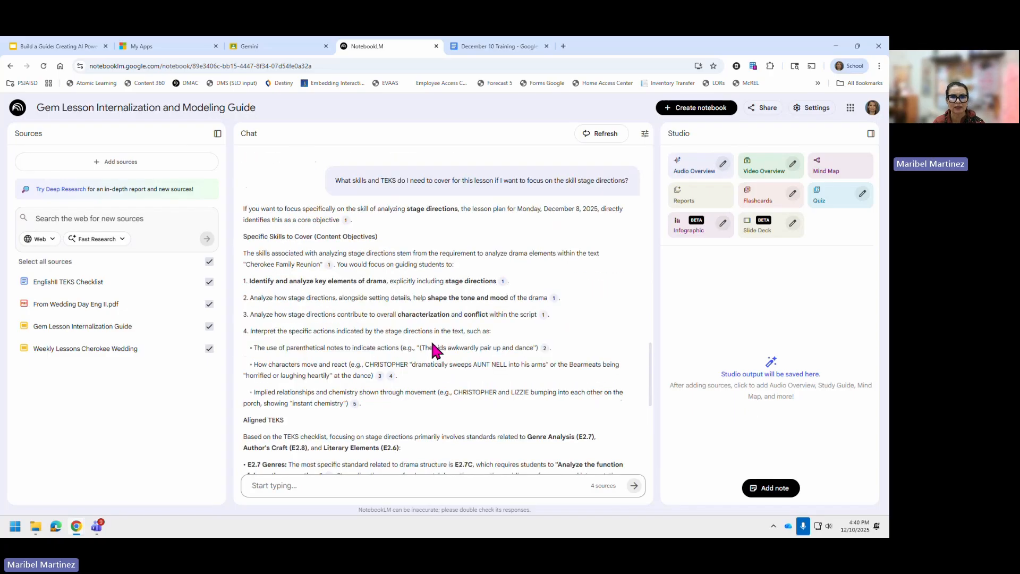
{"action": "scroll", "coordinate": [439, 346], "scroll_direction": "down", "scroll_amount": 3}
{"action": "scroll", "coordinate": [439, 346], "scroll_direction": "down", "scroll_amount": 3}
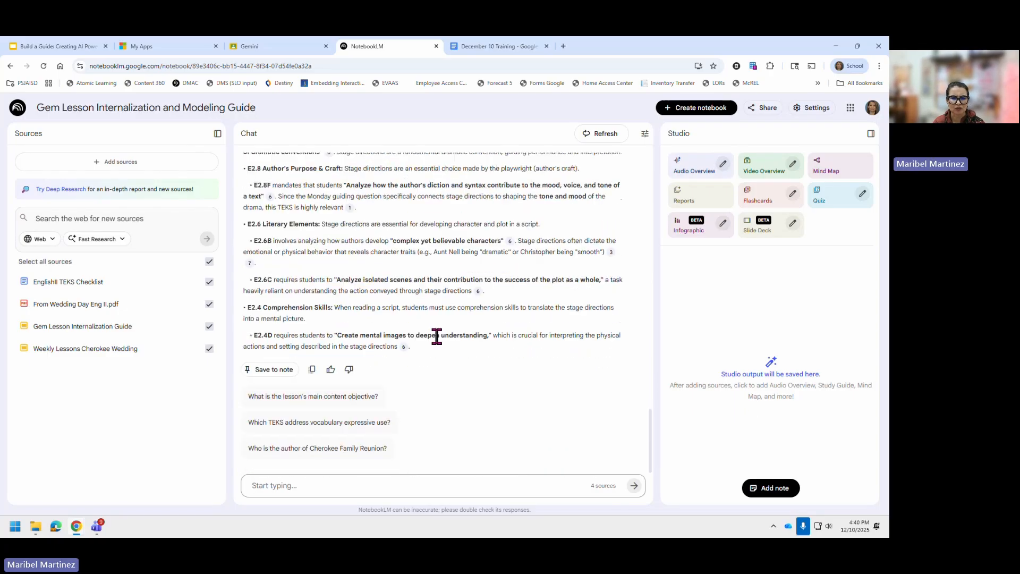
{"action": "scroll", "coordinate": [431, 405], "scroll_direction": "up", "scroll_amount": 1}
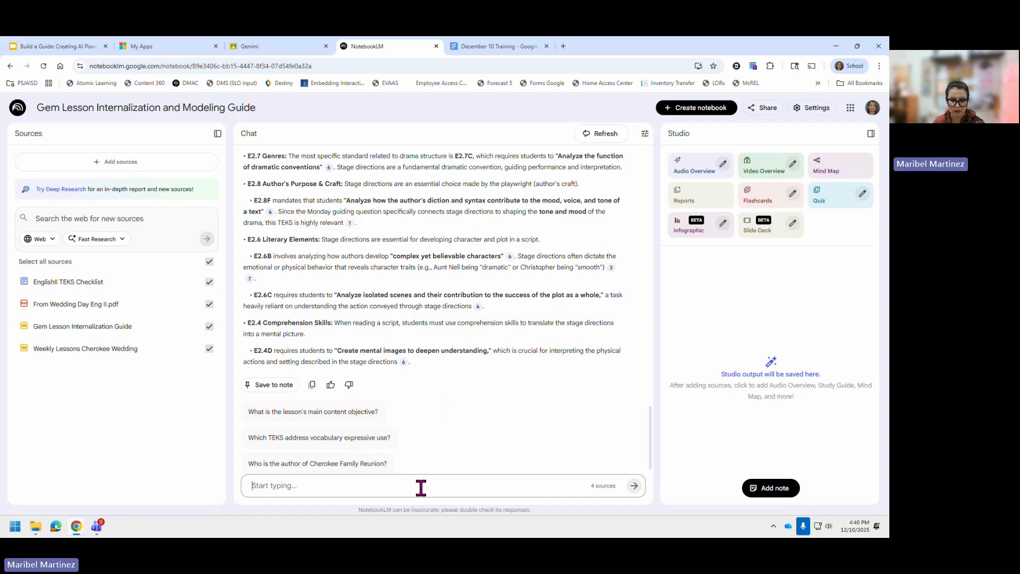
{"action": "type", "text": "Create a"}
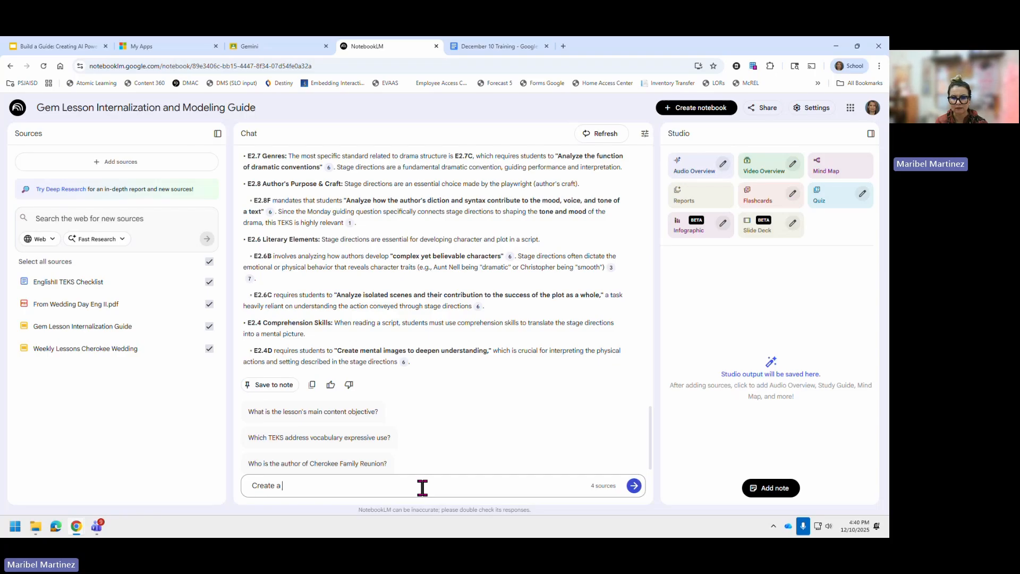
{"action": "type", "text": " video for the key vocabulary"}
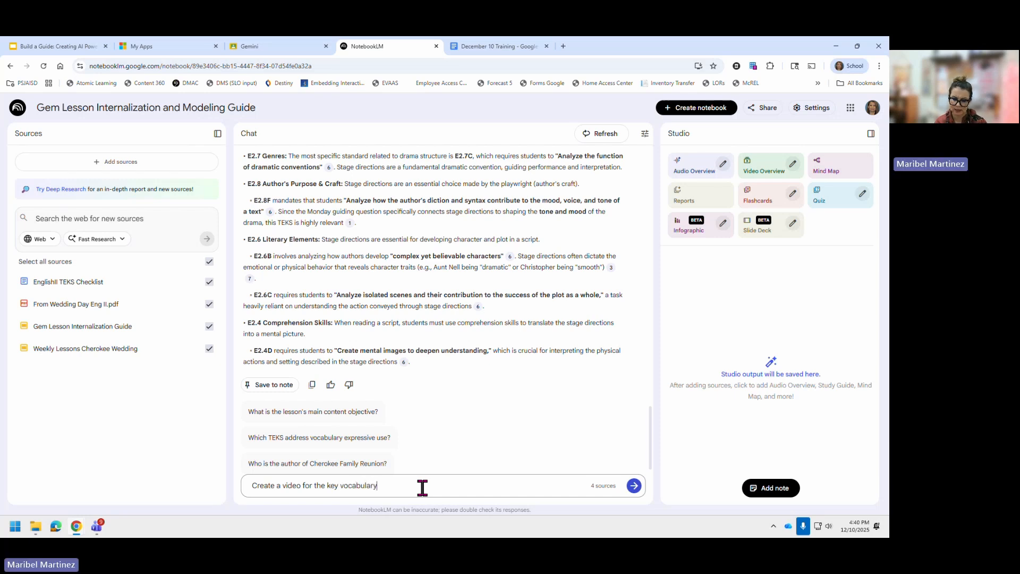
{"action": "key", "text": "BackSpace"}
{"action": "key", "text": "BackSpace"}
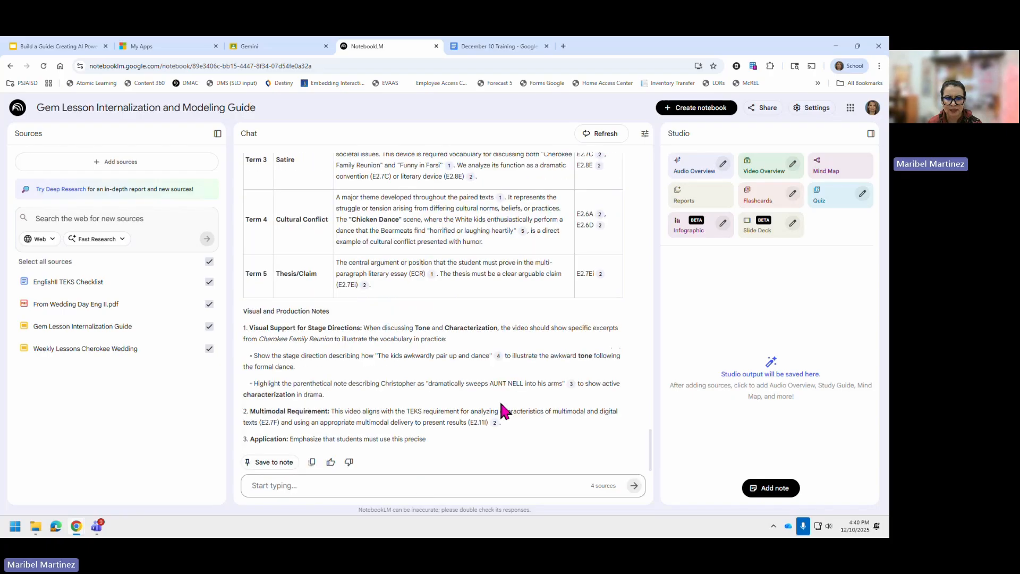
- Review the chat's response to the vocabulary video request, from the script's term table to the production notes and closing analogy
{"action": "scroll", "coordinate": [490, 387], "scroll_direction": "up", "scroll_amount": 3}
{"action": "scroll", "coordinate": [489, 387], "scroll_direction": "up", "scroll_amount": 3}
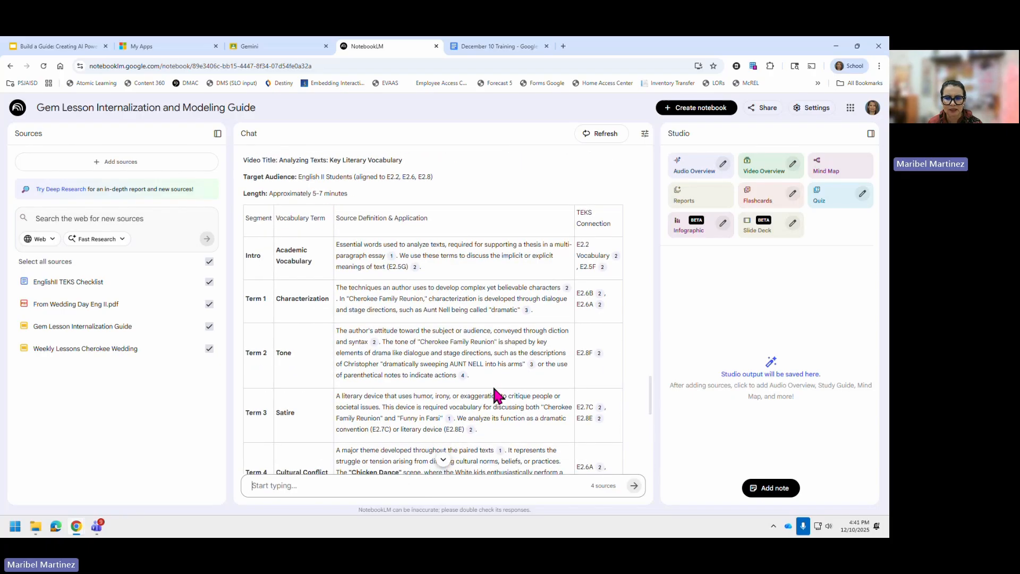
{"action": "scroll", "coordinate": [494, 389], "scroll_direction": "down", "scroll_amount": 3}
{"action": "scroll", "coordinate": [493, 387], "scroll_direction": "down", "scroll_amount": 2}
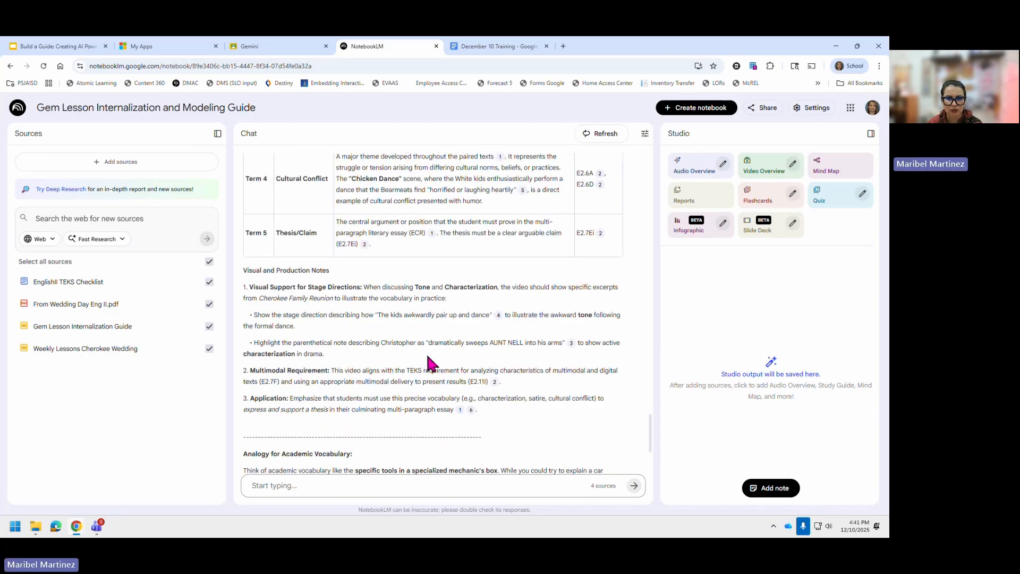
{"action": "scroll", "coordinate": [427, 360], "scroll_direction": "down", "scroll_amount": 2}
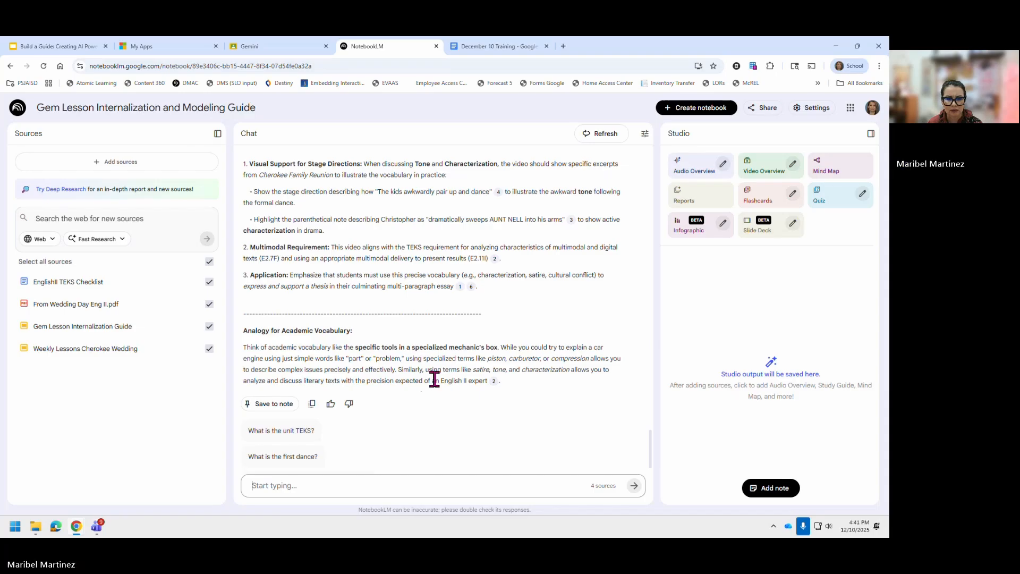
{"action": "scroll", "coordinate": [435, 382], "scroll_direction": "up", "scroll_amount": 5}
{"action": "scroll", "coordinate": [435, 383], "scroll_direction": "up", "scroll_amount": 7}
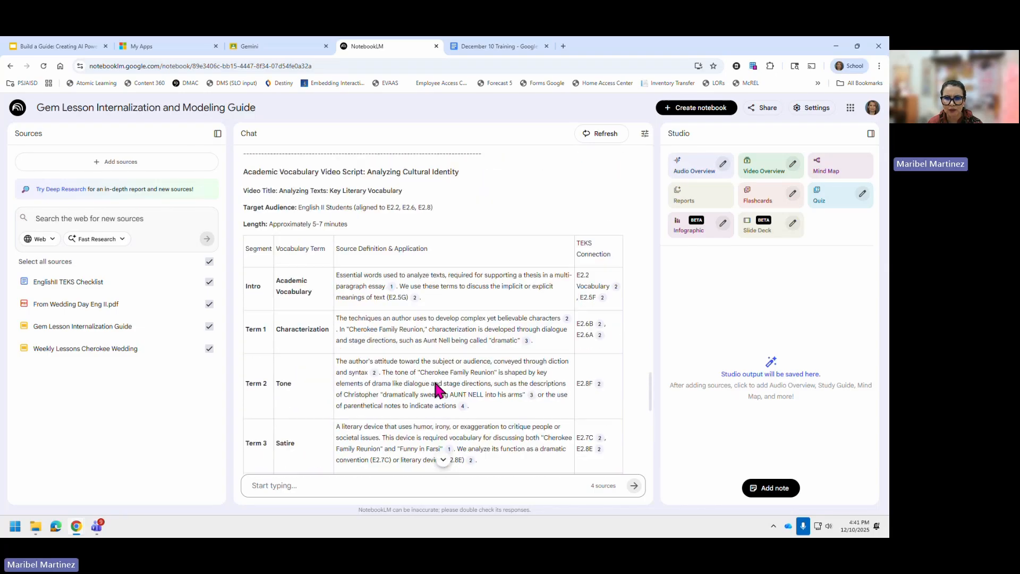
{"action": "scroll", "coordinate": [457, 378], "scroll_direction": "down", "scroll_amount": 5}
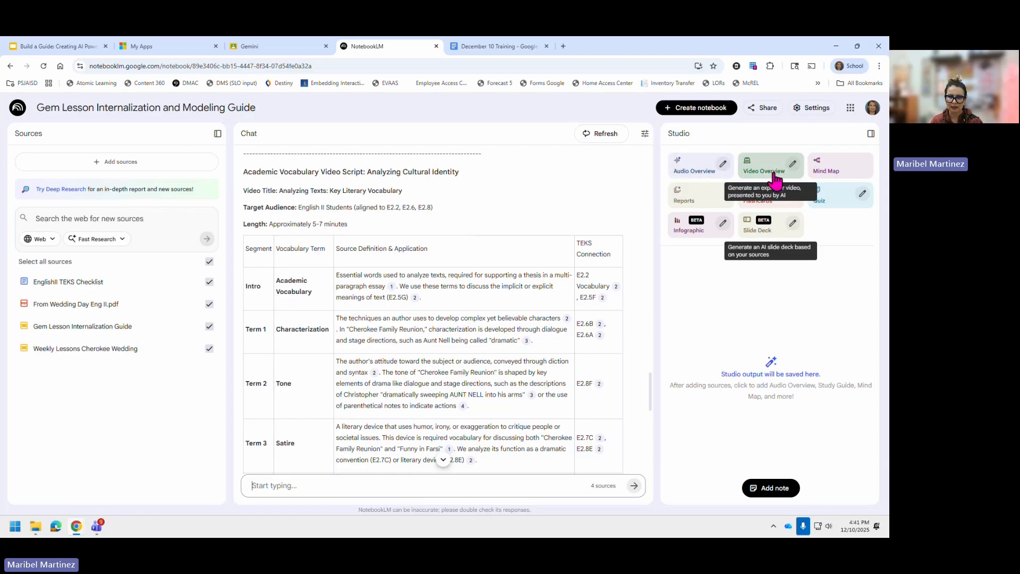
{"action": "scroll", "coordinate": [359, 366], "scroll_direction": "down", "scroll_amount": 1}
{"action": "scroll", "coordinate": [372, 361], "scroll_direction": "up", "scroll_amount": 2}
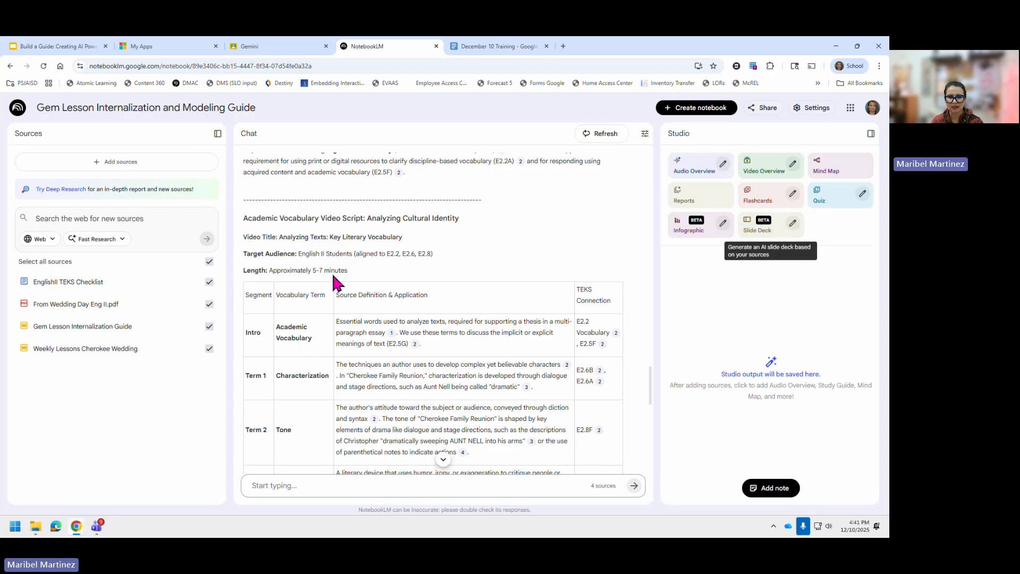
- Customize a Video Overview with the focus prompt "Create a video for key academic vocabulary words."
{"action": "left_click", "coordinate": [793, 164]}
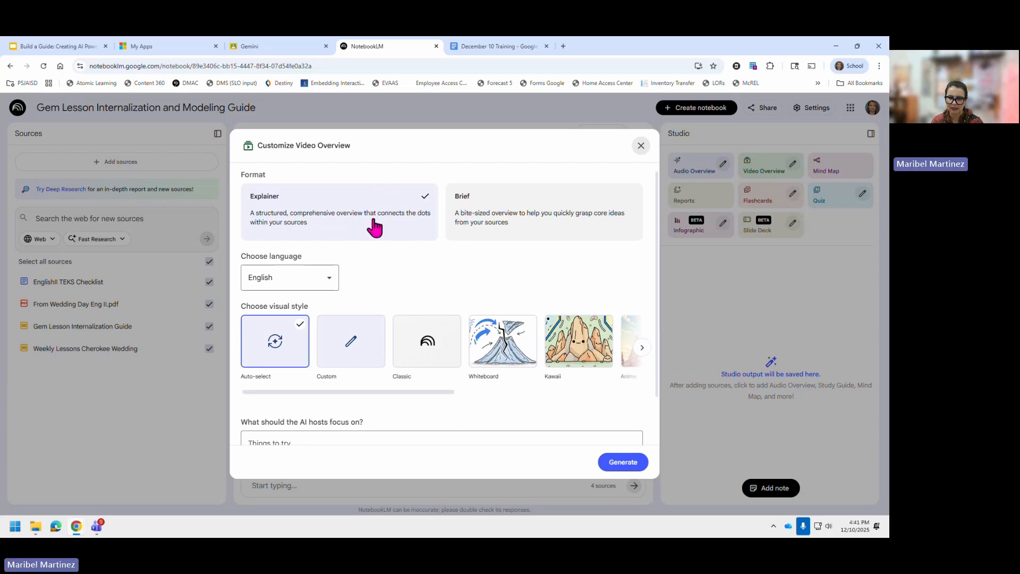
{"action": "scroll", "coordinate": [355, 422], "scroll_direction": "down", "scroll_amount": 1}
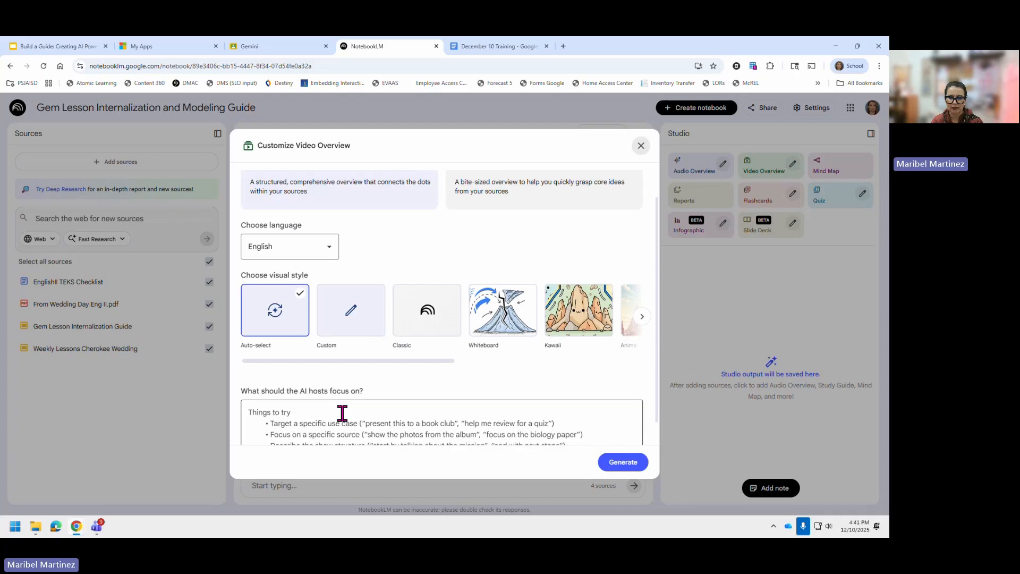
{"action": "scroll", "coordinate": [342, 413], "scroll_direction": "down", "scroll_amount": 1}
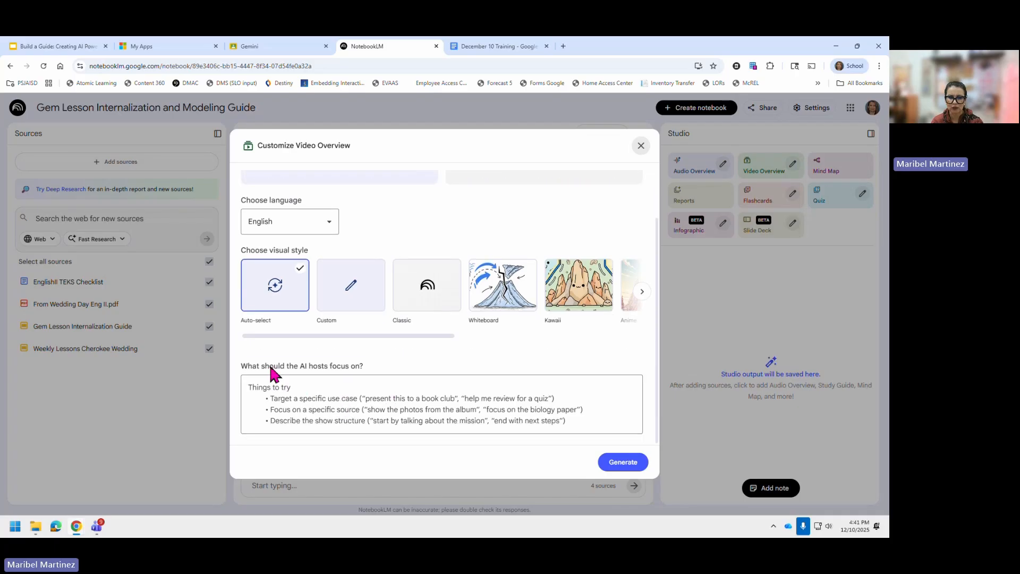
{"action": "left_click", "coordinate": [323, 388]}
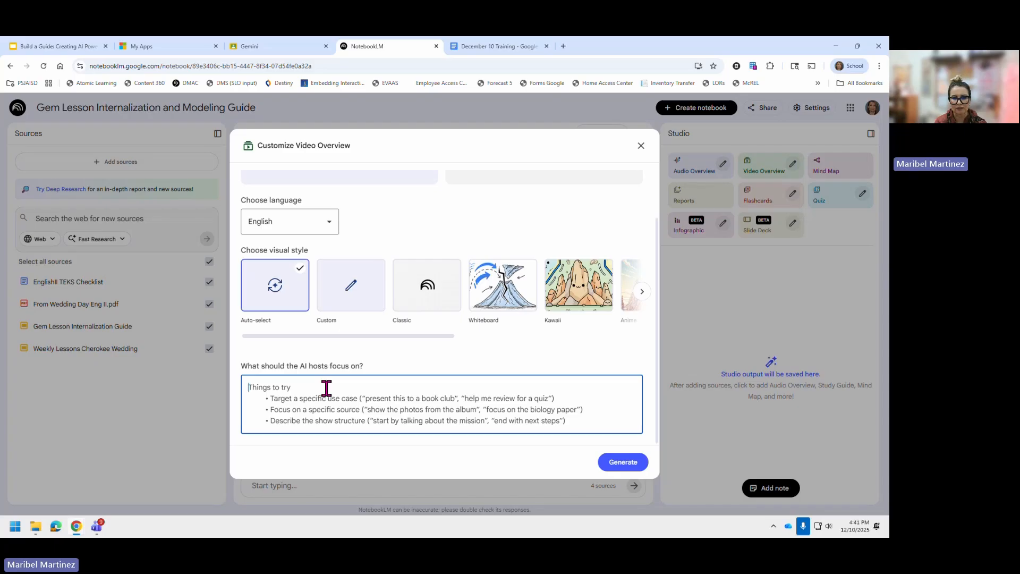
{"action": "type", "text": "Create a video for"}
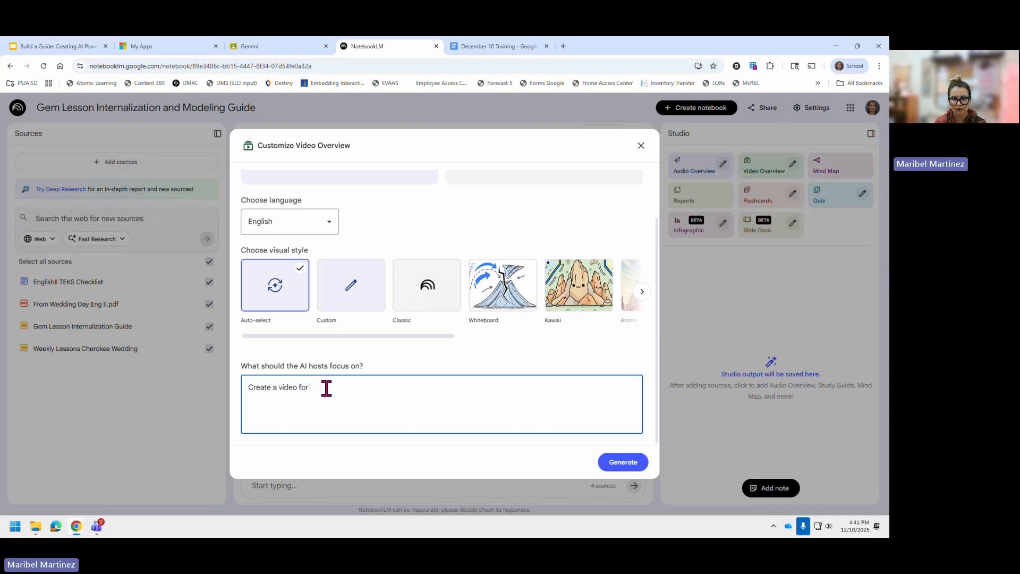
{"action": "type", "text": " key academic vocabulary words."}
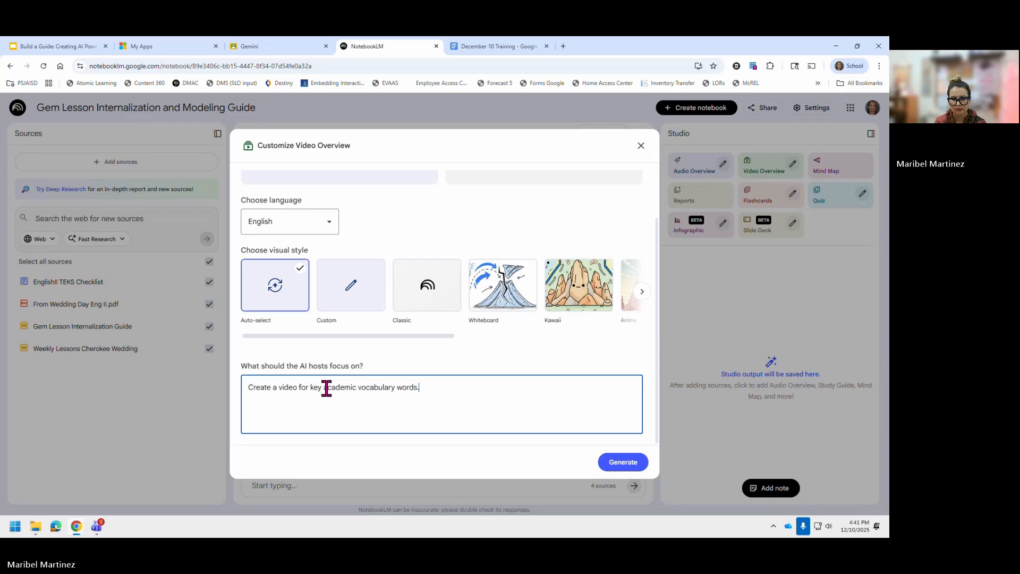
- Add "My class has a diverse set of students" to the Video Overview focus prompt, correcting the spelling of "diverse"
{"action": "type", "text": "  My clas"}
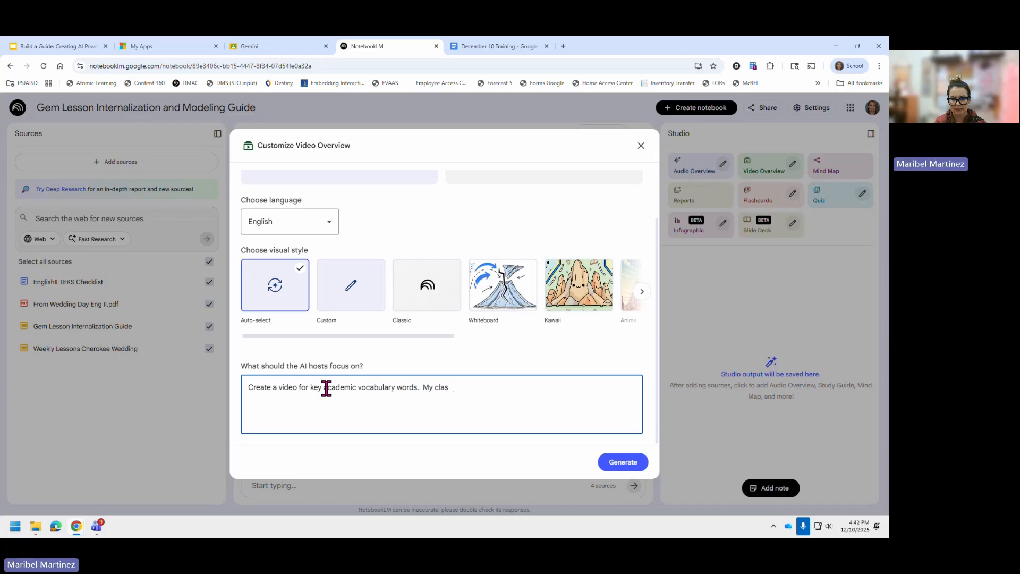
{"action": "type", "text": "s is a"}
{"action": "key", "text": "BackSpace"}
{"action": "key", "text": "BackSpace"}
{"action": "key", "text": "BackSpace"}
{"action": "type", "text": "has a diversed "}
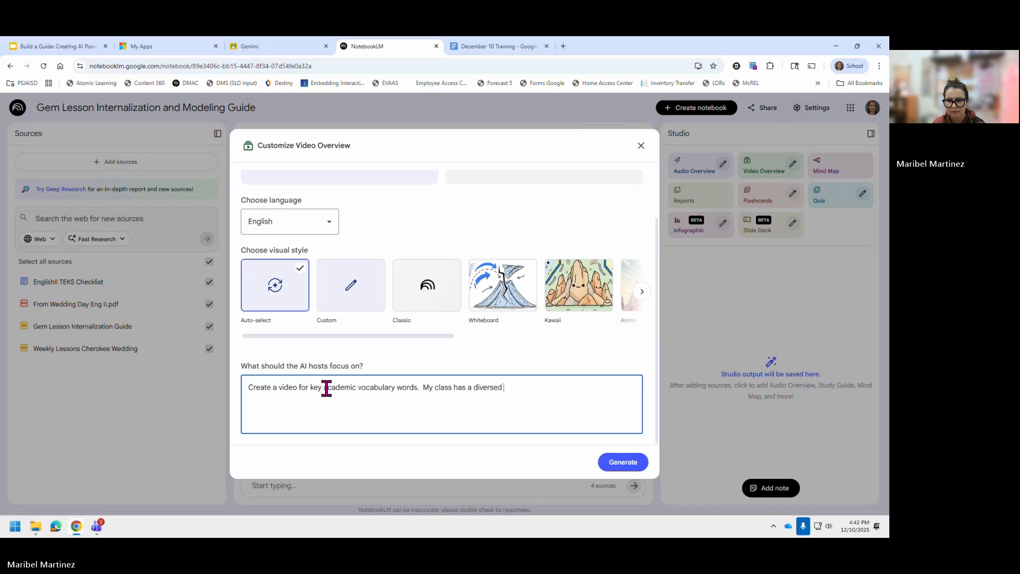
{"action": "type", "text": "set of s"}
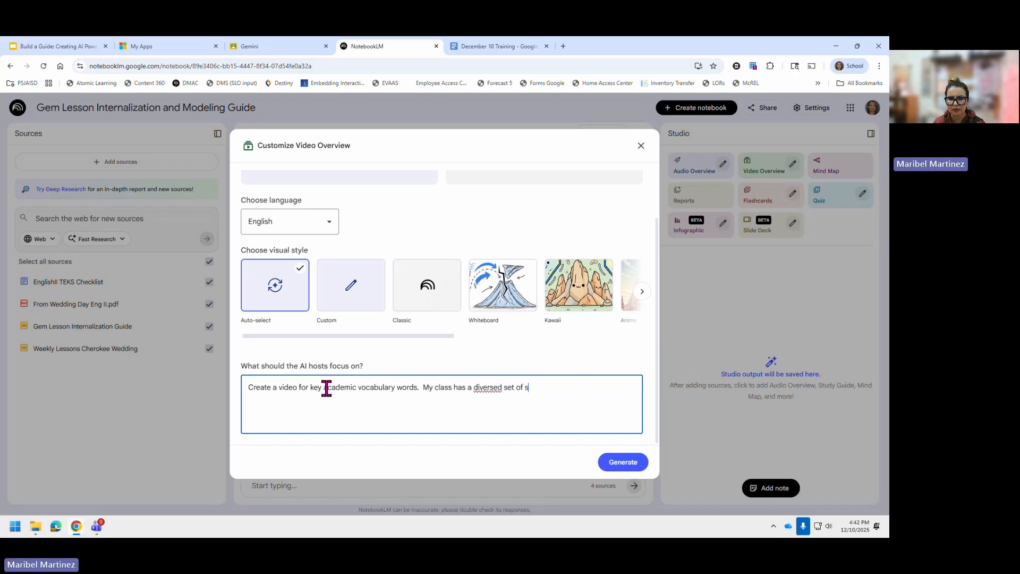
{"action": "type", "text": "tude"}
{"action": "key", "text": "BackSpace"}
{"action": "type", "text": "den"}
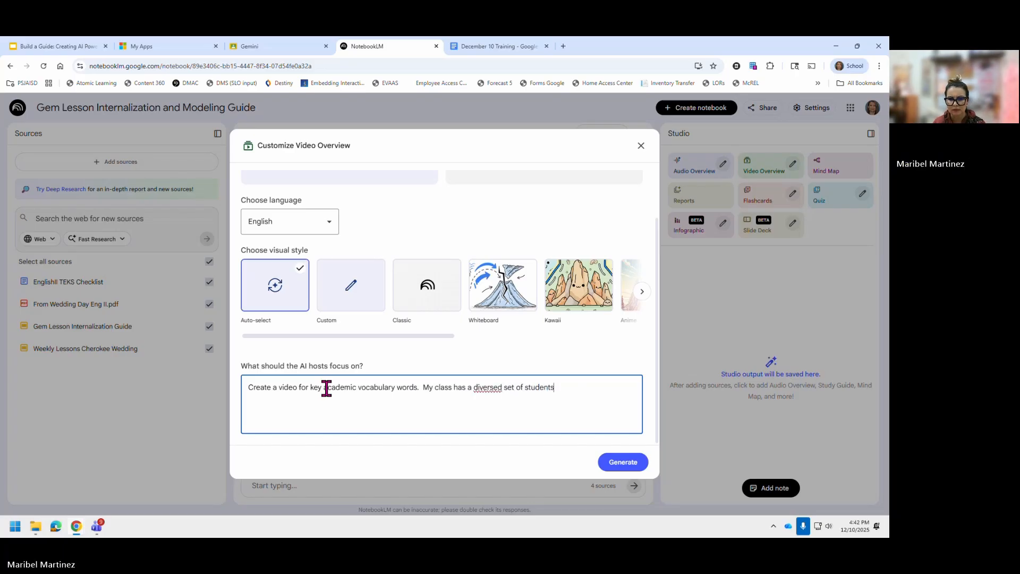
{"action": "right_click", "coordinate": [488, 387]}
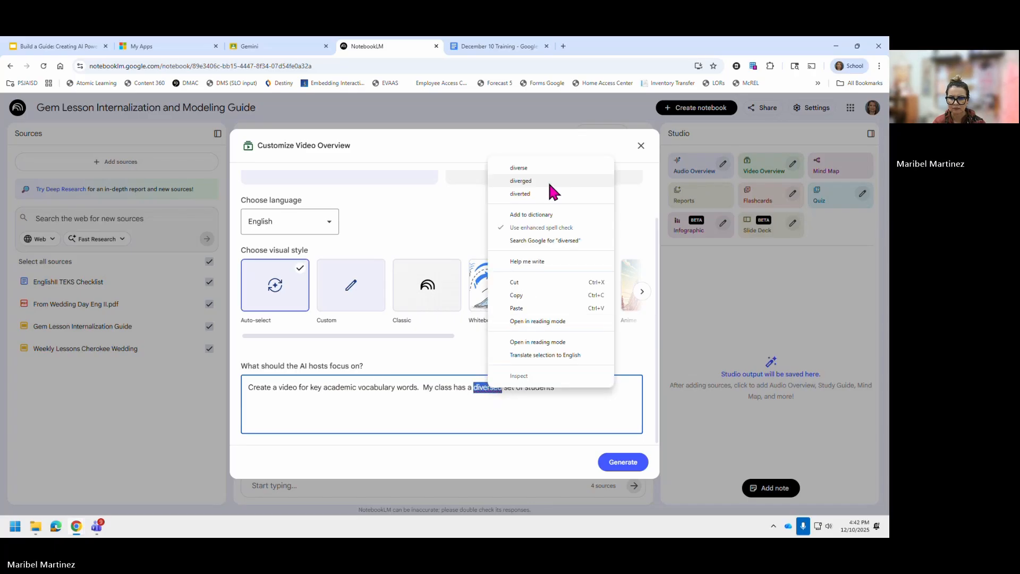
{"action": "left_click", "coordinate": [519, 167]}
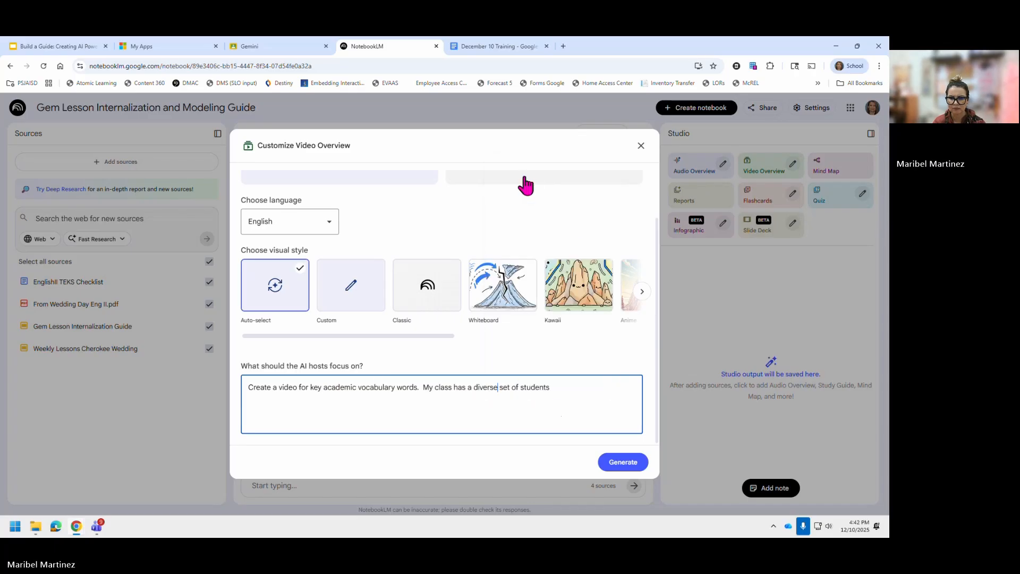
- Complete the class description in the focus prompt with "that includes emergent bilinguals and special population."
{"action": "left_click", "coordinate": [565, 395]}
{"action": "type", "text": "that"}
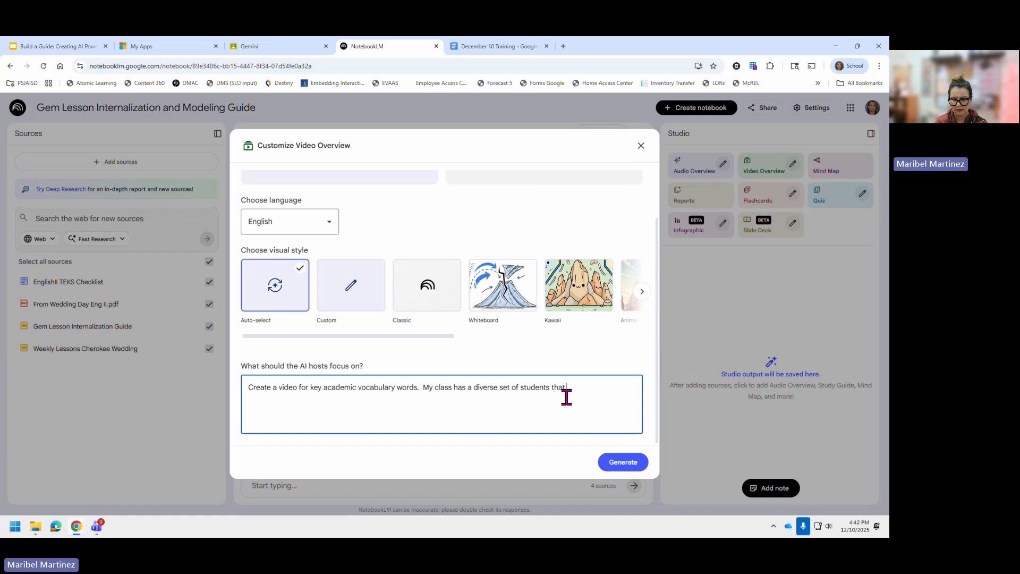
{"action": "type", "text": " includ"}
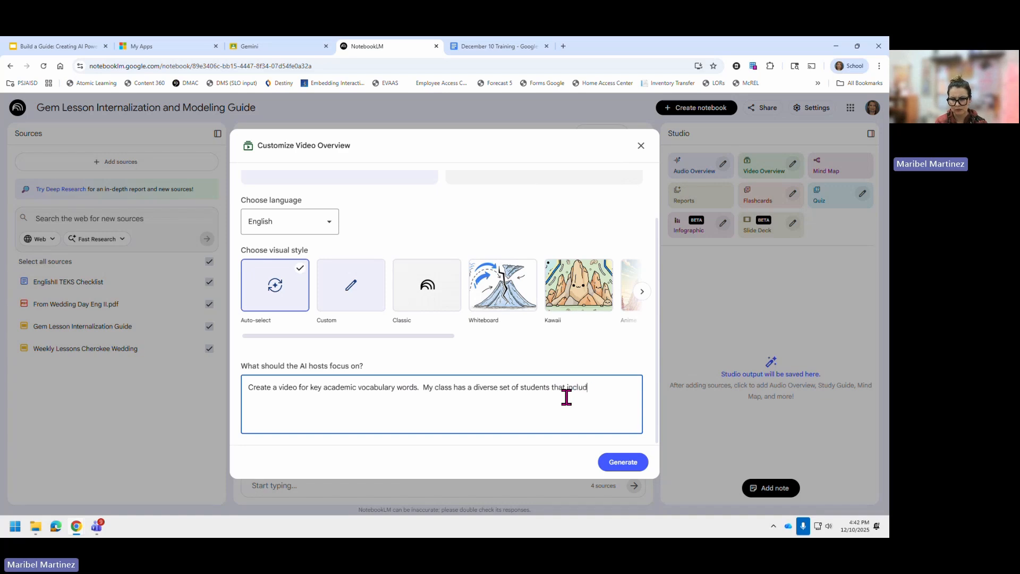
{"action": "type", "text": "es emergent biling"}
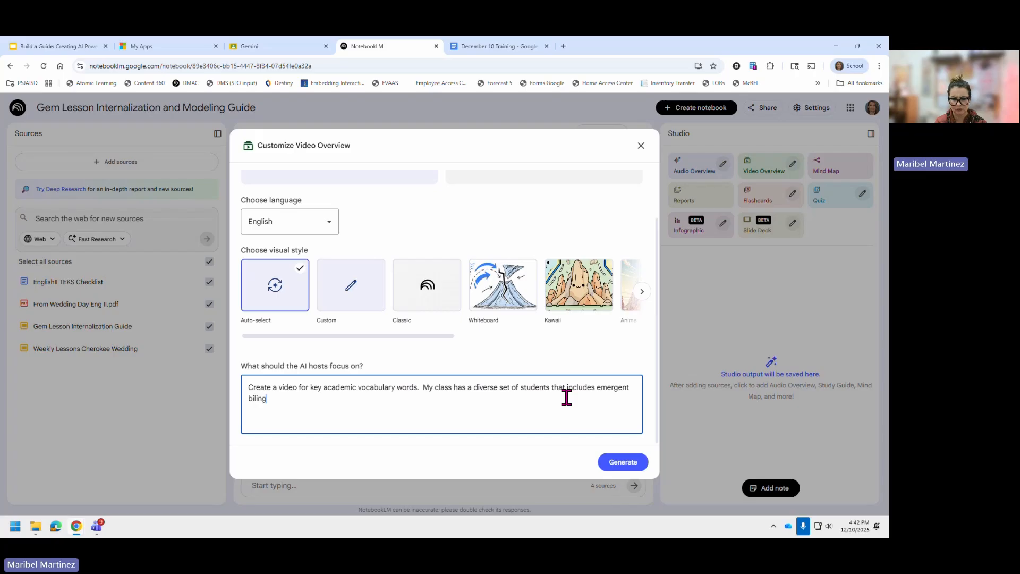
{"action": "type", "text": "uals and spe"}
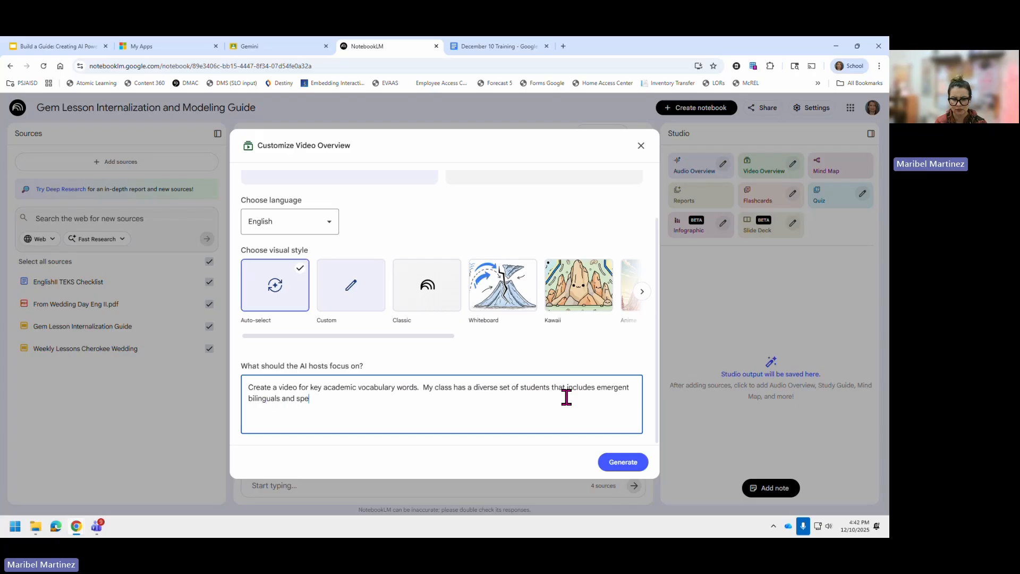
{"action": "type", "text": "cial p"}
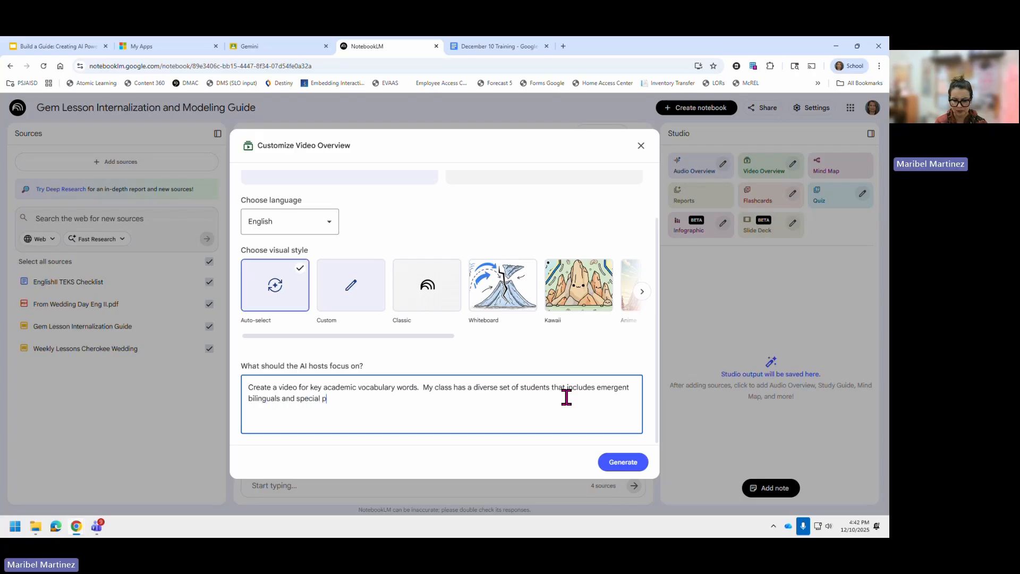
{"action": "type", "text": "opulation."}
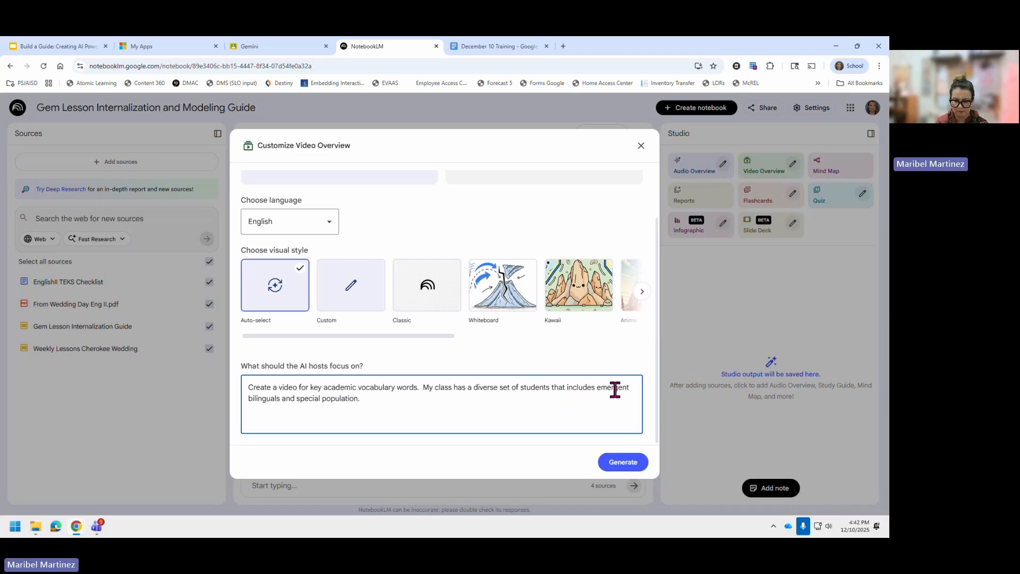
- Insert "10th grade" before "students" in the focus prompt and generate the Video Overview
{"action": "type", "text": "10"}
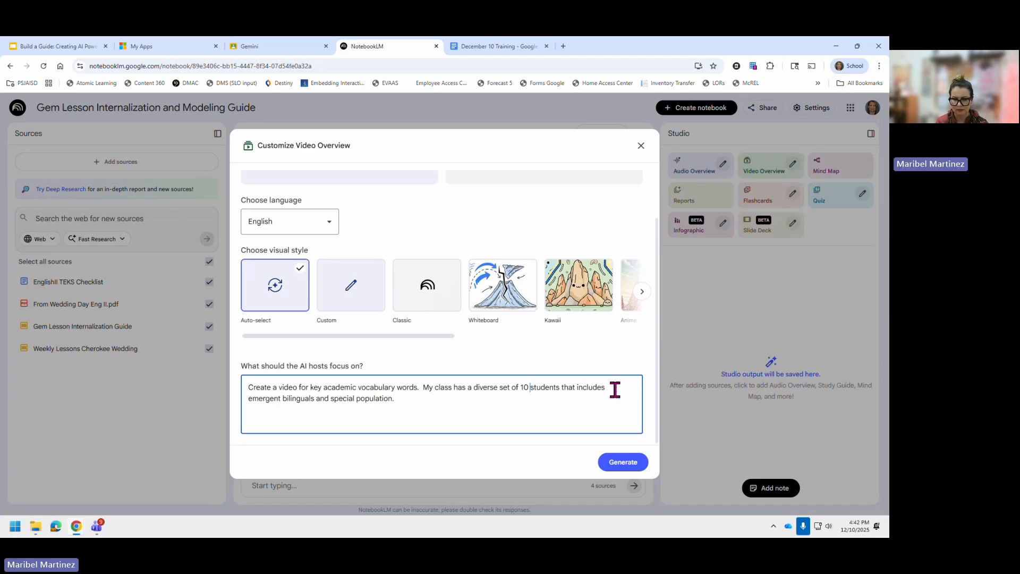
{"action": "key", "text": "BackSpace"}
{"action": "type", "text": "th gr"}
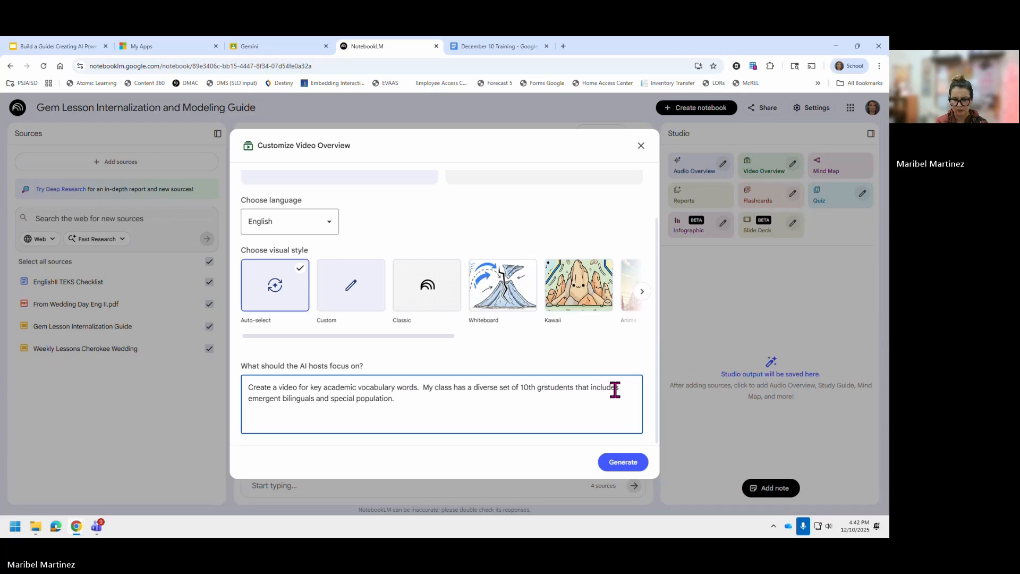
{"action": "type", "text": "ade"}
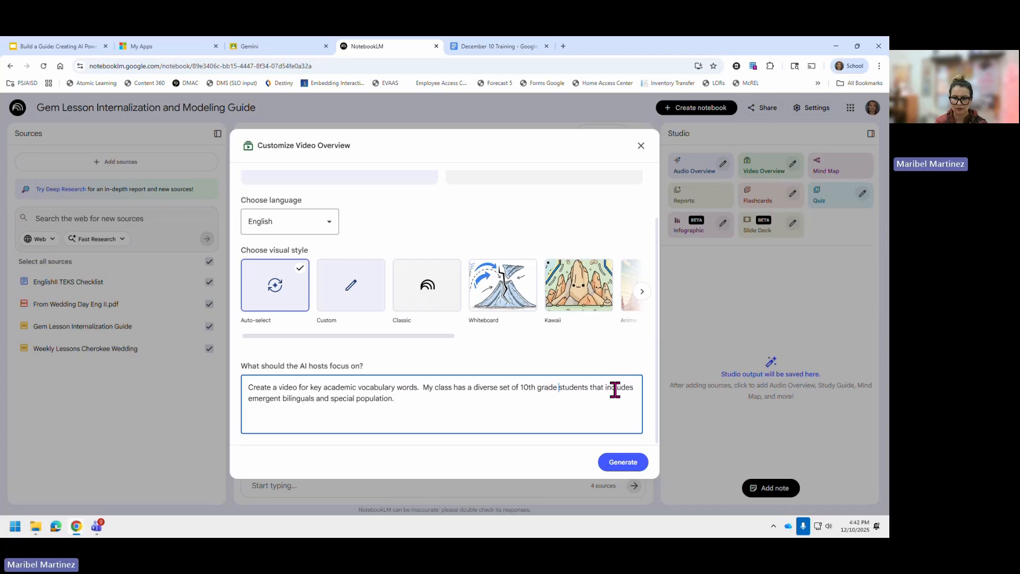
{"action": "left_click", "coordinate": [627, 463]}
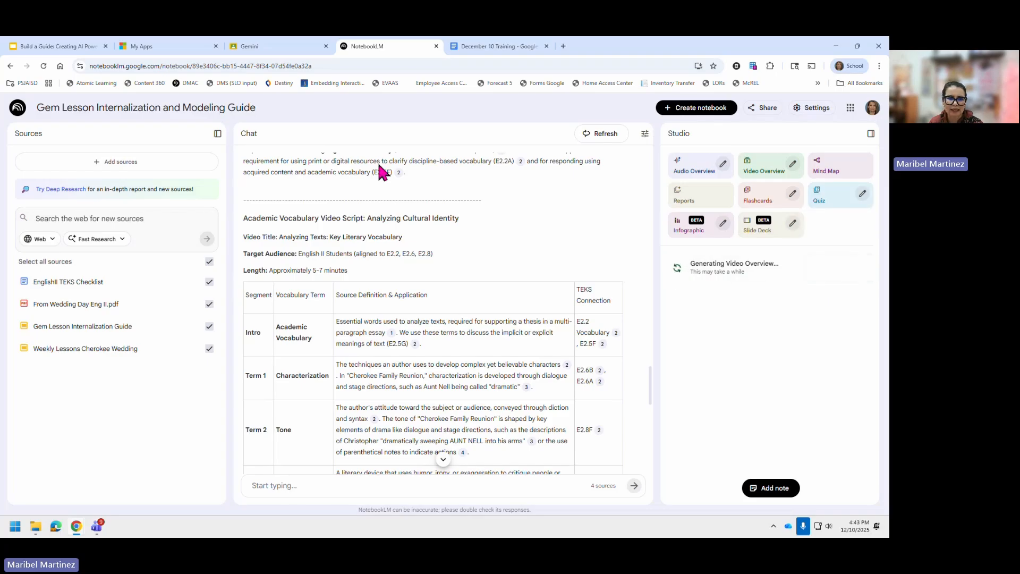
- Look back through the chat's academic vocabulary video script, from its term table to the closing analogy and up to the original request
{"action": "scroll", "coordinate": [387, 307], "scroll_direction": "down", "scroll_amount": 6}
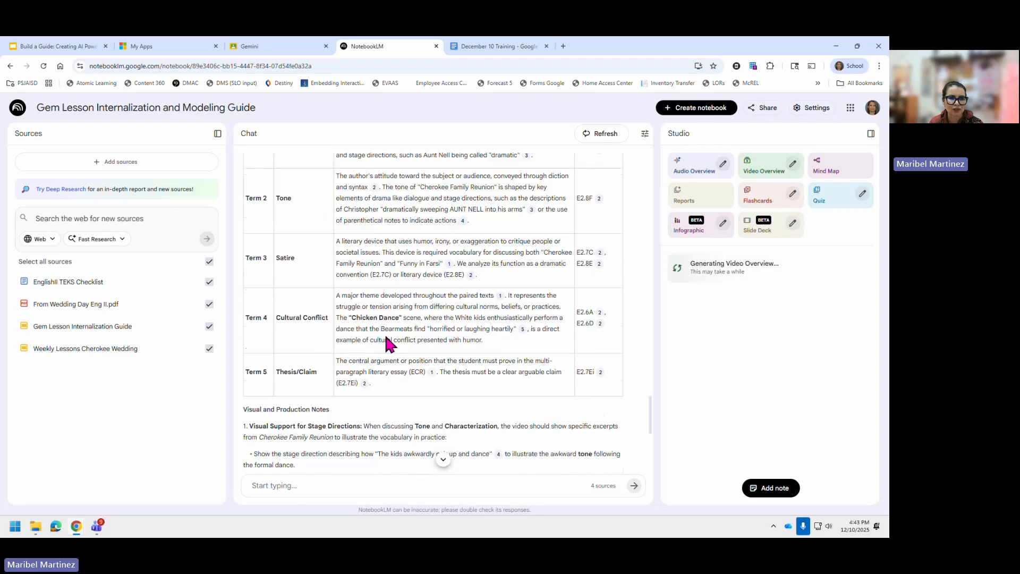
{"action": "scroll", "coordinate": [384, 332], "scroll_direction": "down", "scroll_amount": 4}
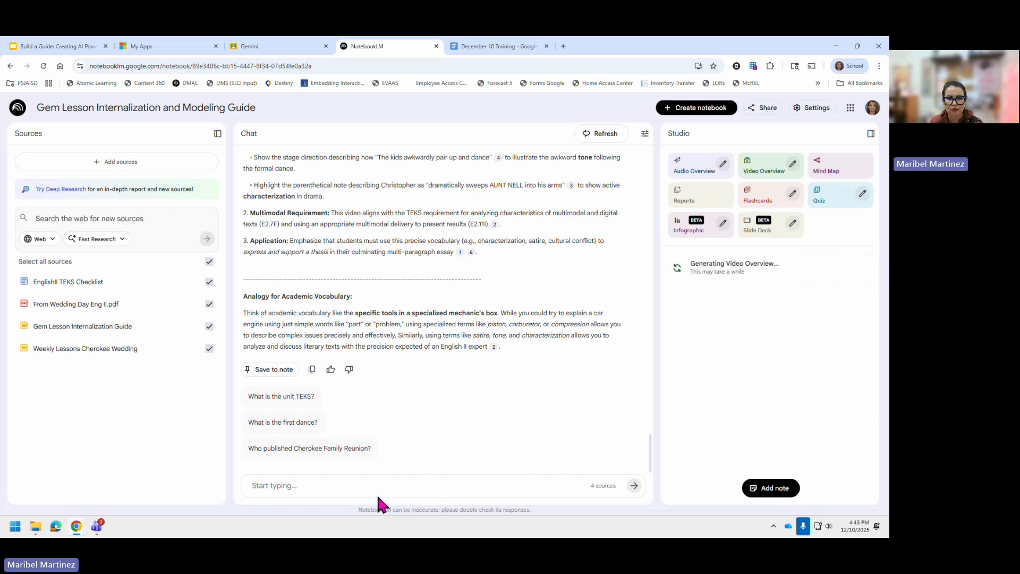
{"action": "scroll", "coordinate": [467, 372], "scroll_direction": "up", "scroll_amount": 3}
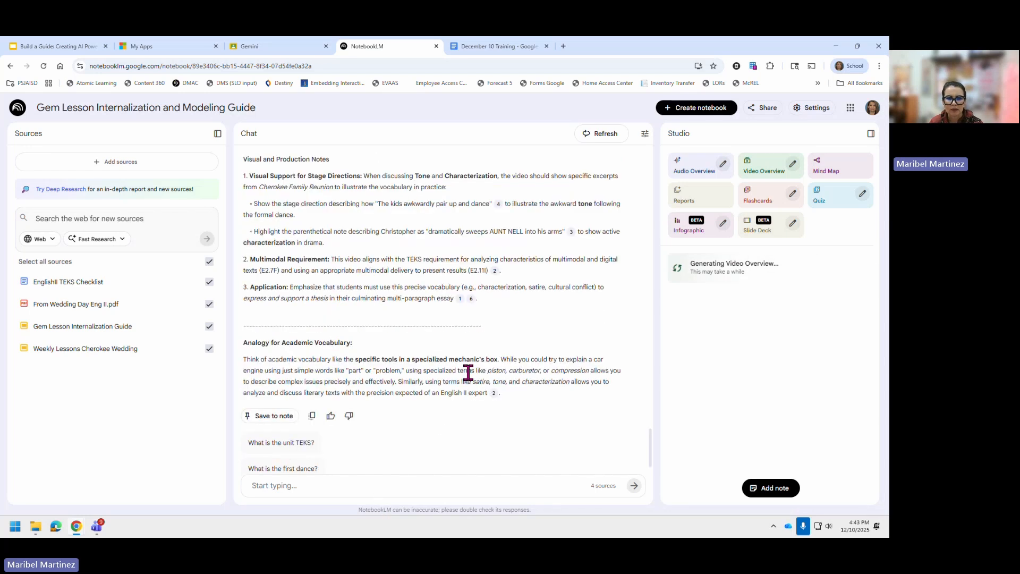
{"action": "scroll", "coordinate": [468, 372], "scroll_direction": "up", "scroll_amount": 6}
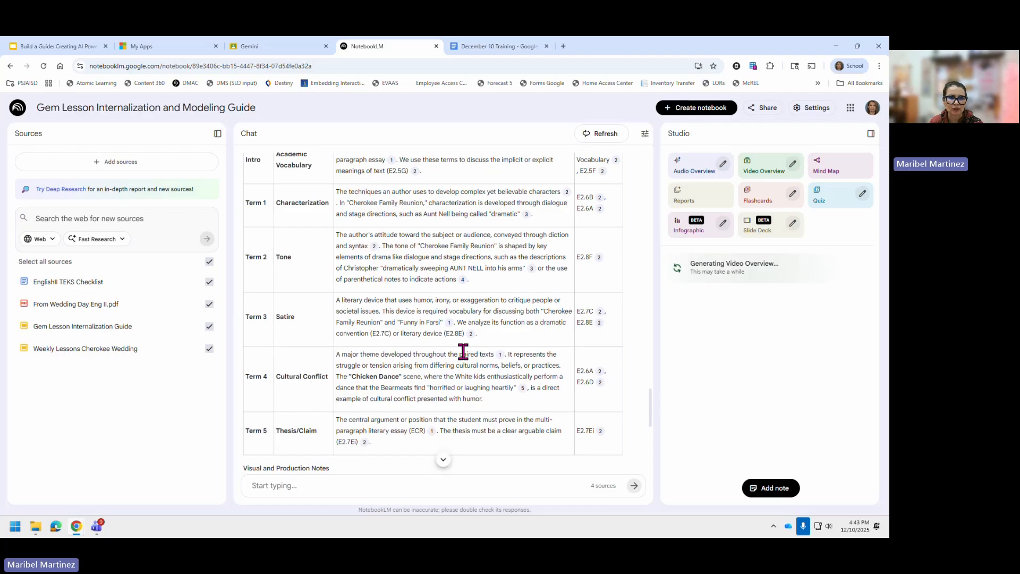
{"action": "scroll", "coordinate": [461, 359], "scroll_direction": "up", "scroll_amount": 8}
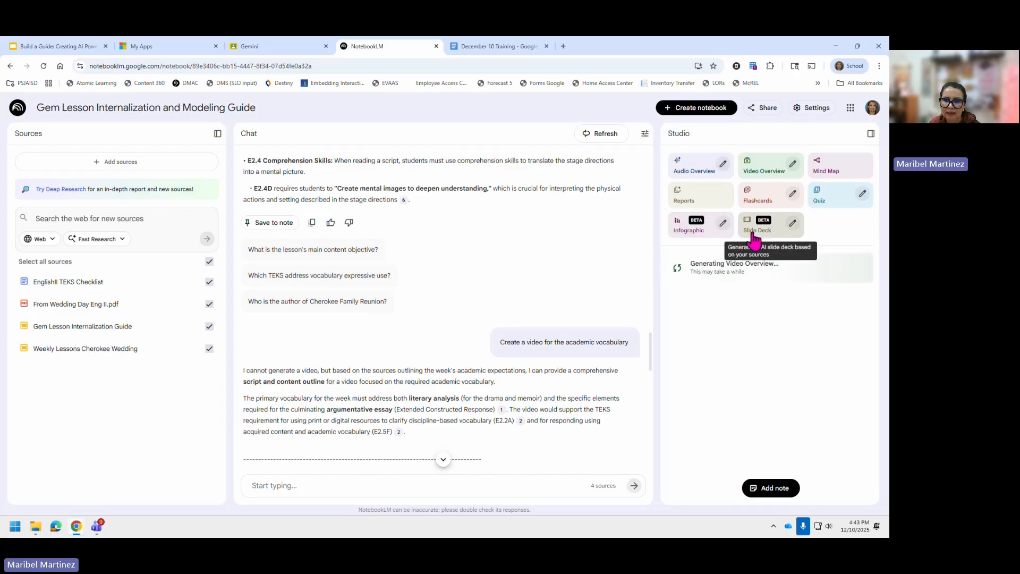
- Generate a Presenter Slides deck described as "Create a slide deck that focuses on the skill stage directions. Make the slides easy to understand."
{"action": "left_click", "coordinate": [792, 223]}
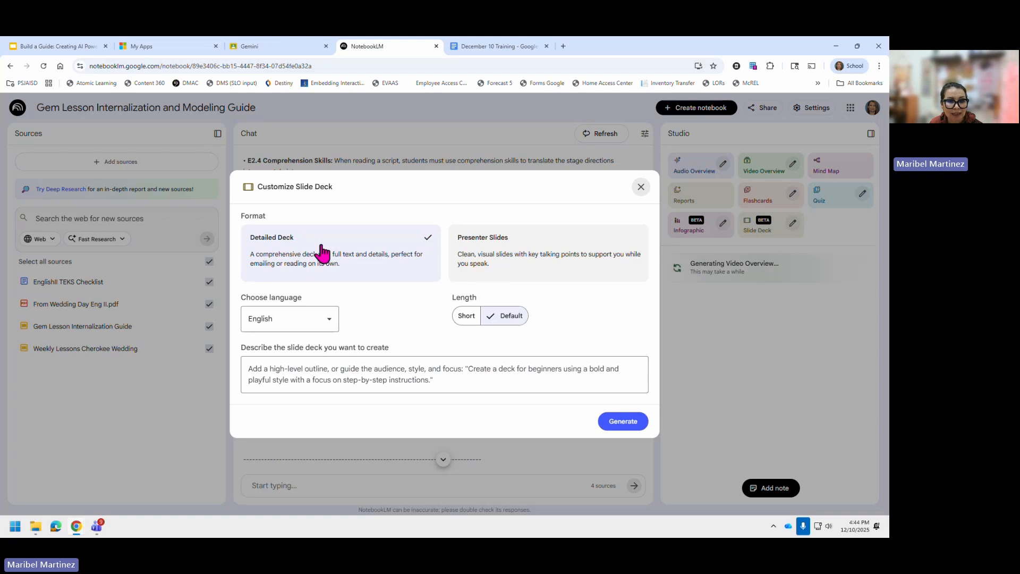
{"action": "left_click", "coordinate": [557, 269]}
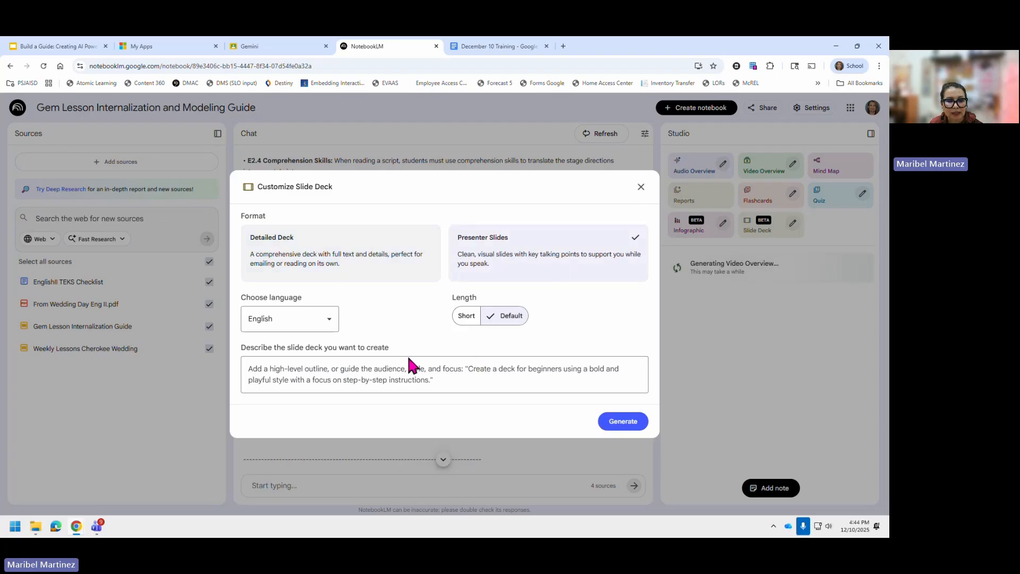
{"action": "left_click", "coordinate": [382, 369]}
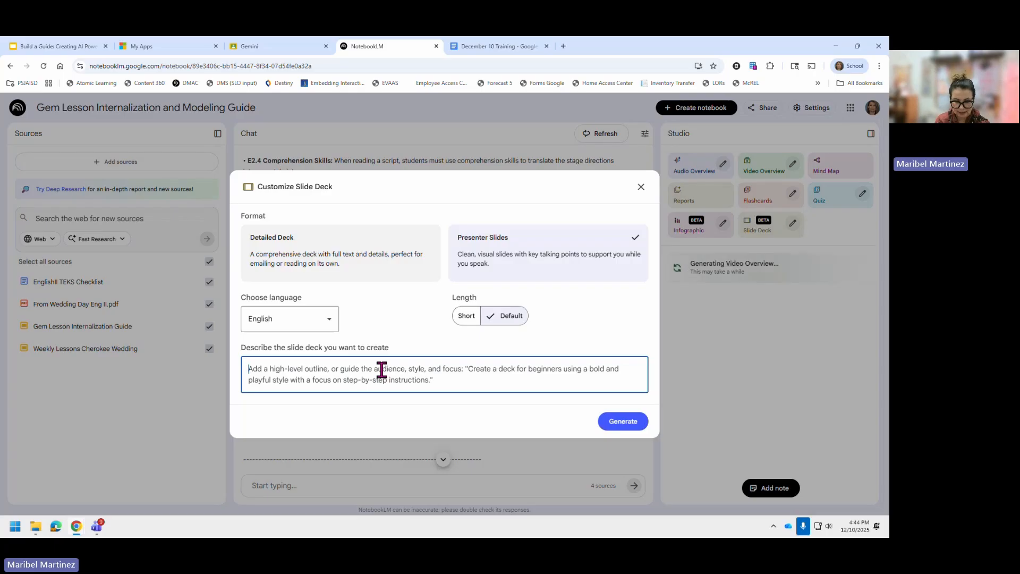
{"action": "type", "text": "Create a s"}
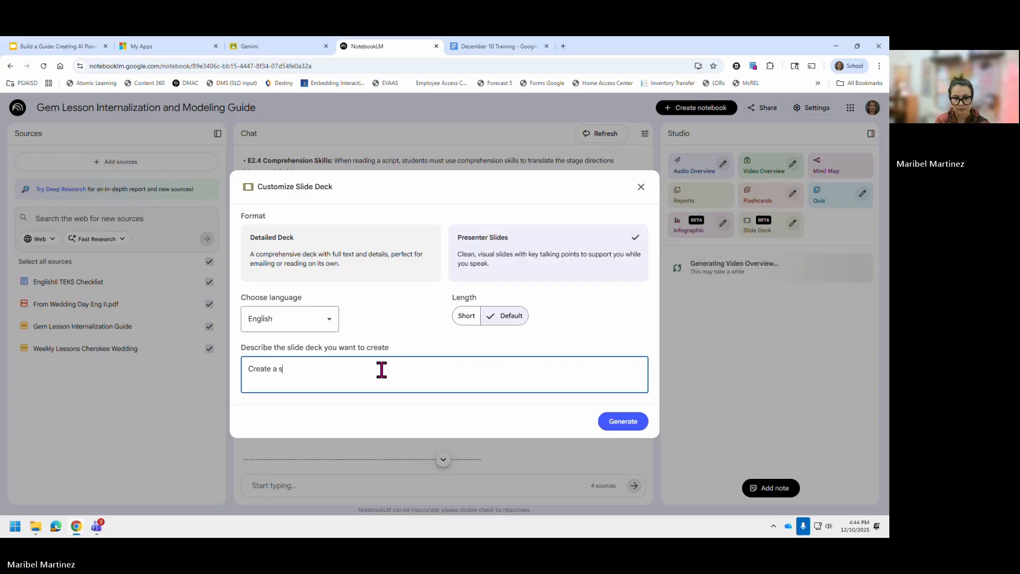
{"action": "type", "text": "lide deck t"}
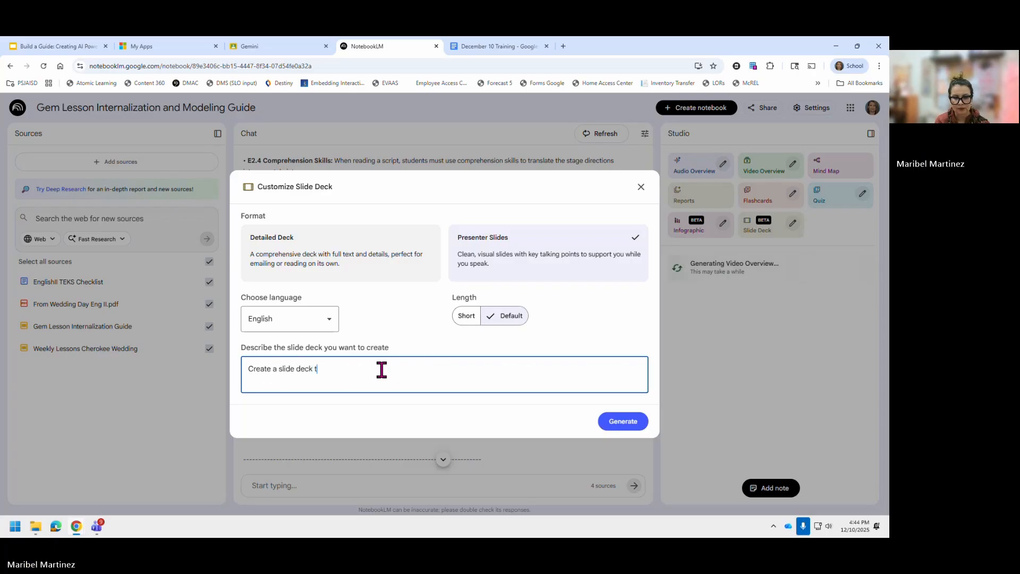
{"action": "type", "text": "hat focus"}
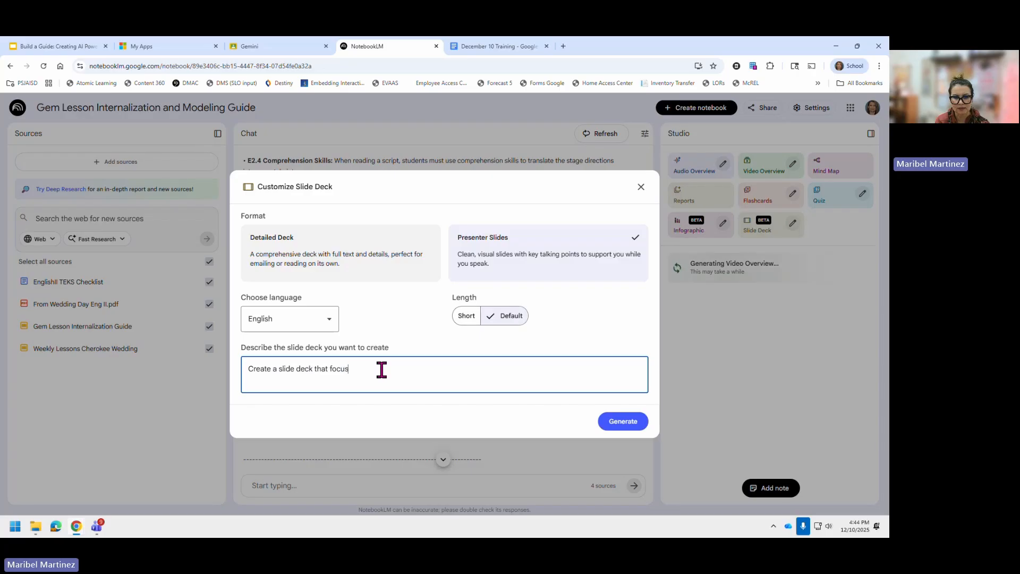
{"action": "type", "text": "es on the"}
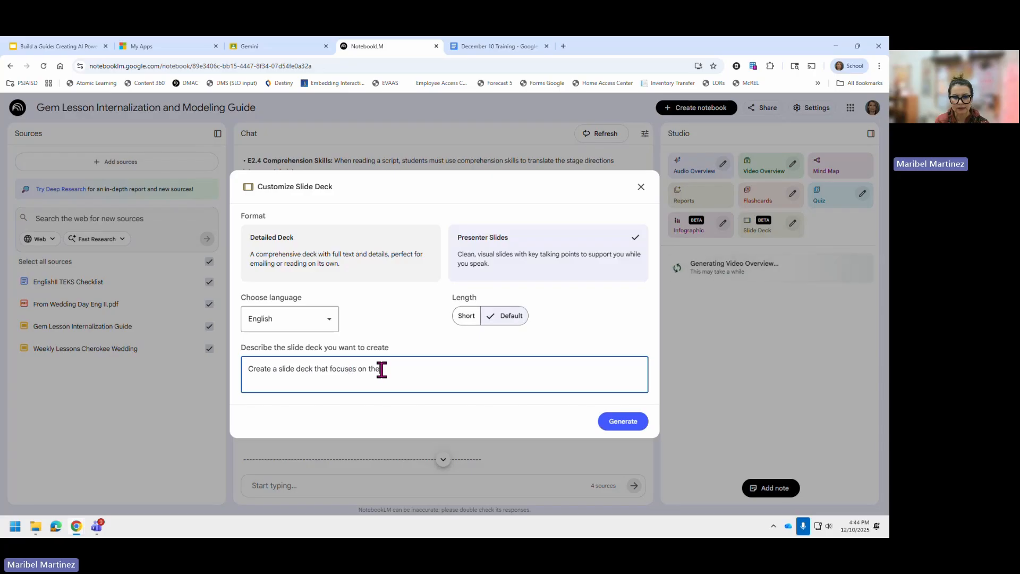
{"action": "type", "text": " skill s"}
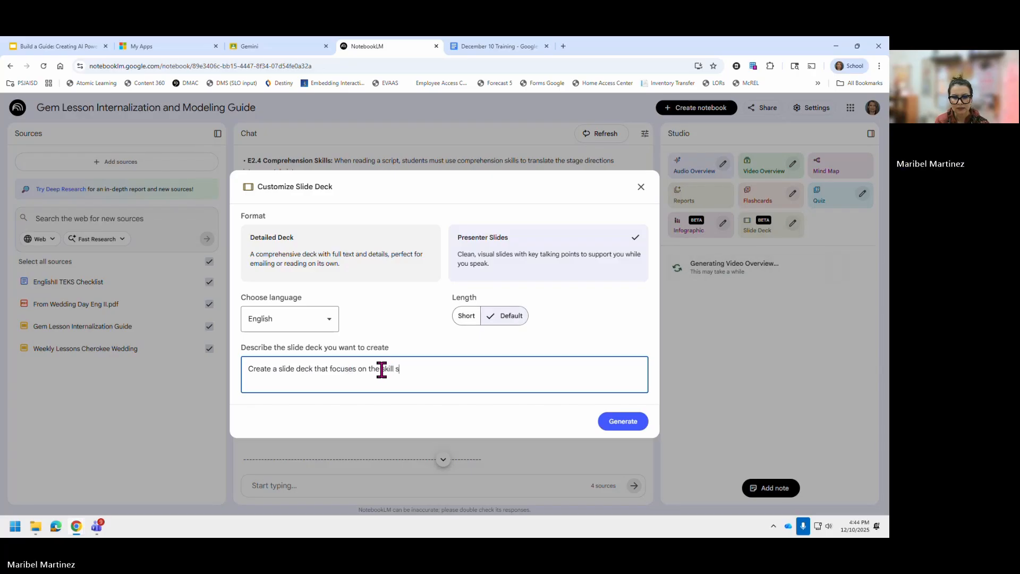
{"action": "type", "text": "tage dire"}
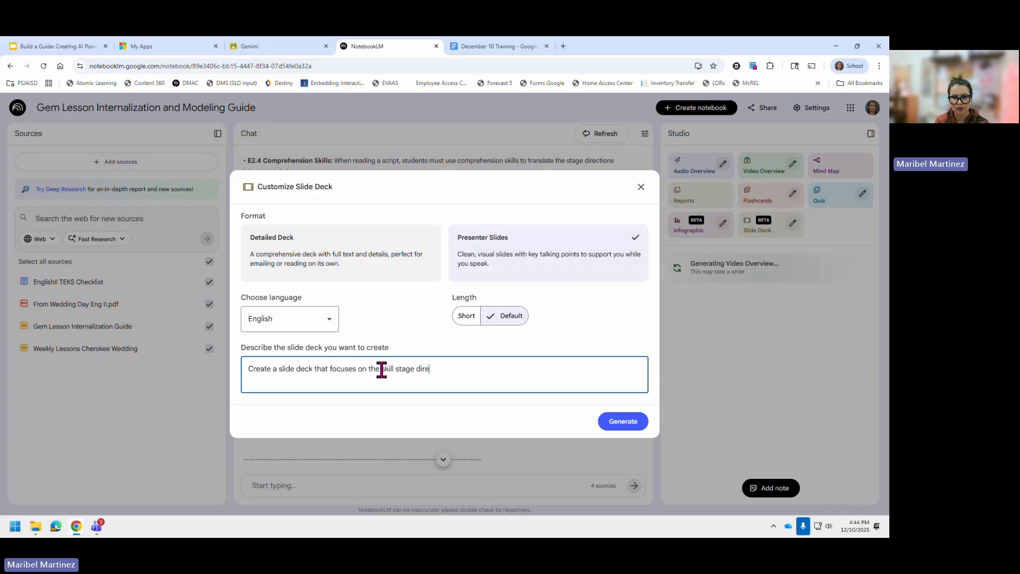
{"action": "type", "text": "ctions.  Make the"}
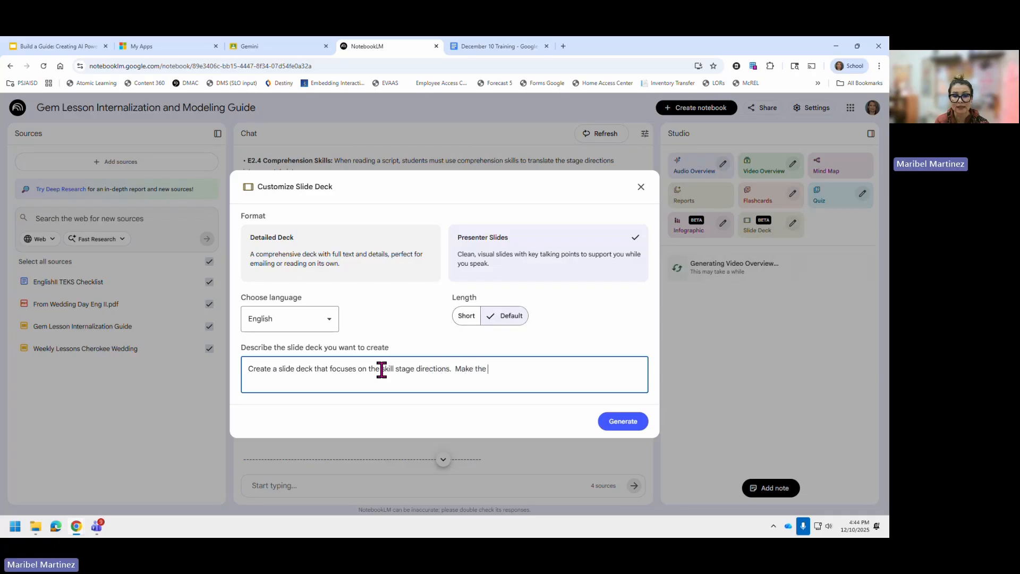
{"action": "type", "text": " slid"}
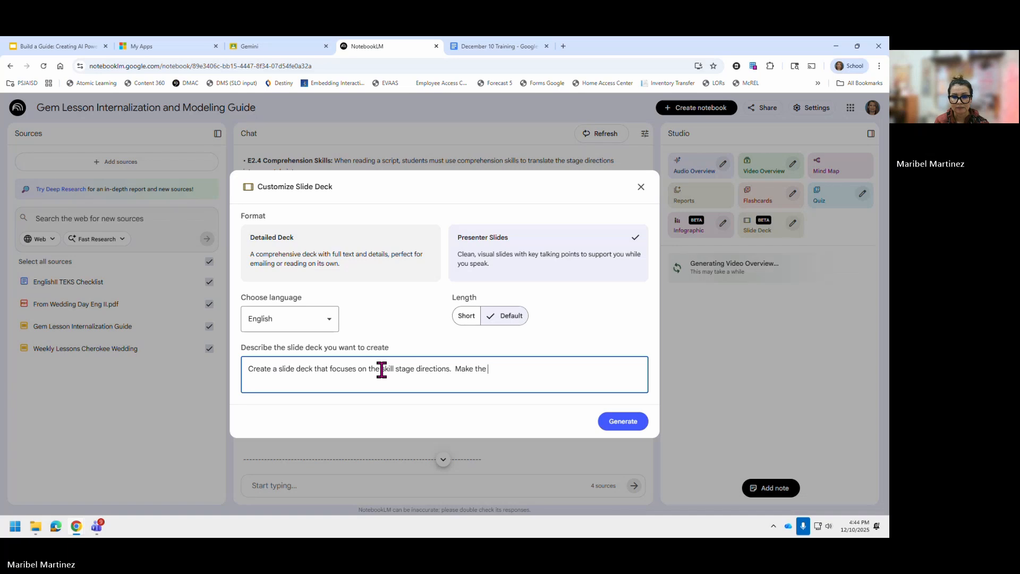
{"action": "type", "text": "es easy to under"}
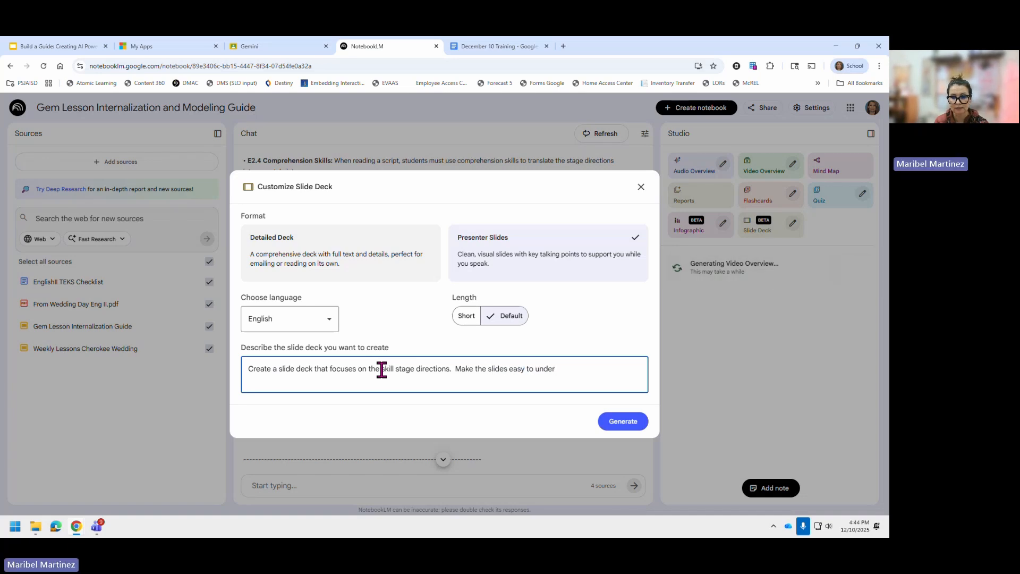
{"action": "type", "text": "stand."}
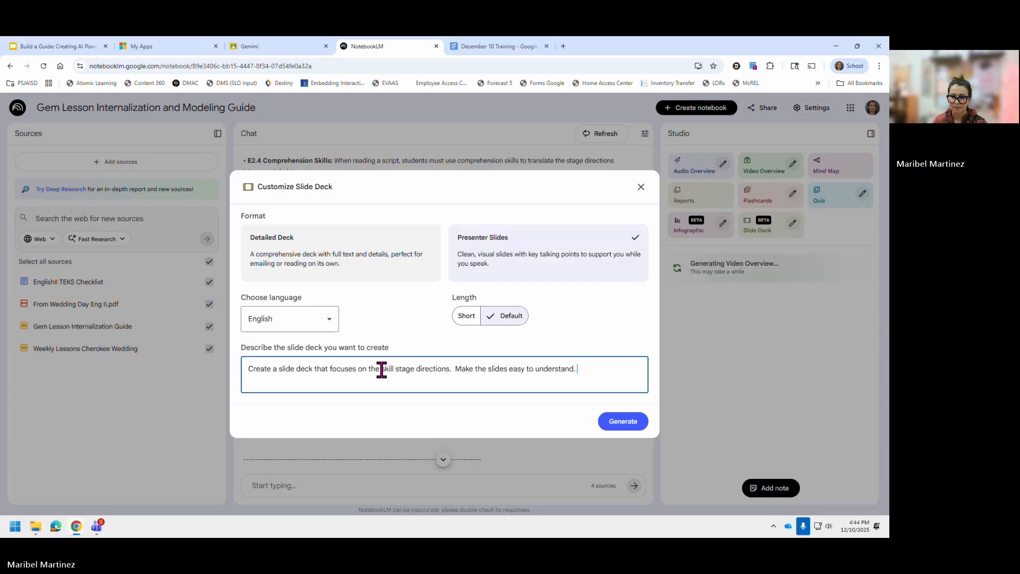
{"action": "left_click", "coordinate": [623, 420]}
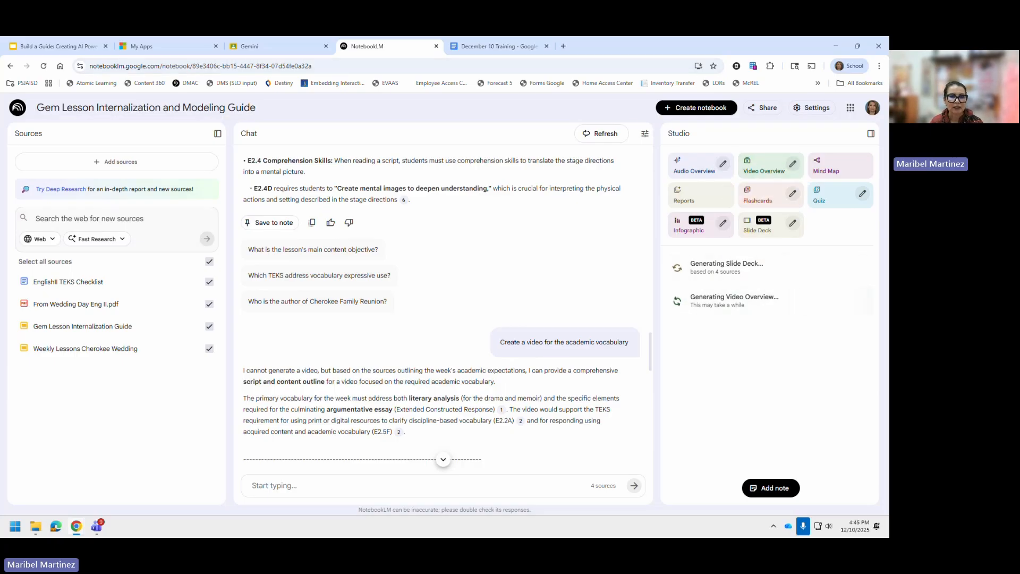
- Switch to the Google Slides training deck and present it from the "Teacher-Curated AI Study Guides for Students" slide
{"action": "left_click", "coordinate": [77, 47]}
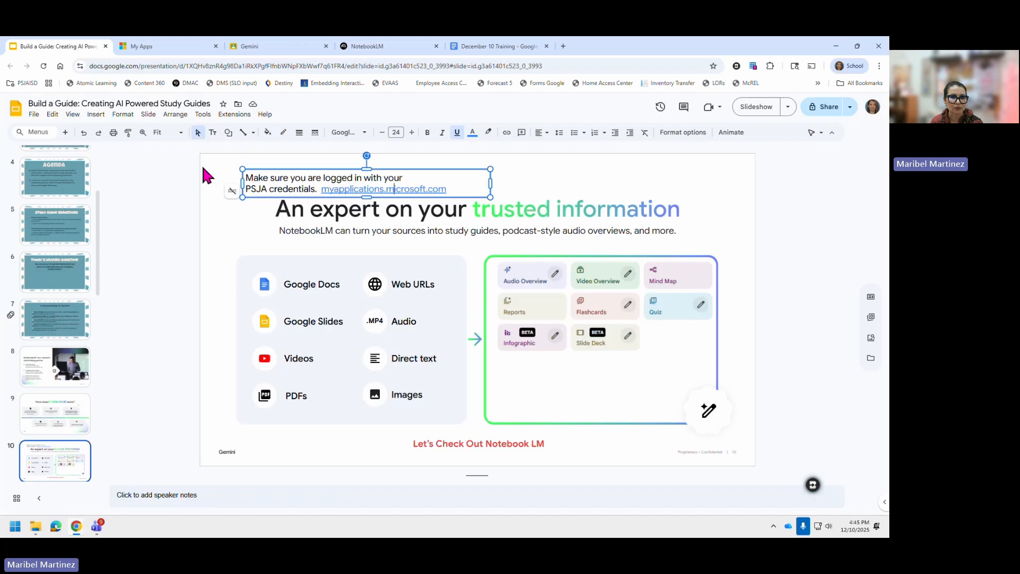
{"action": "scroll", "coordinate": [56, 408], "scroll_direction": "down", "scroll_amount": 4}
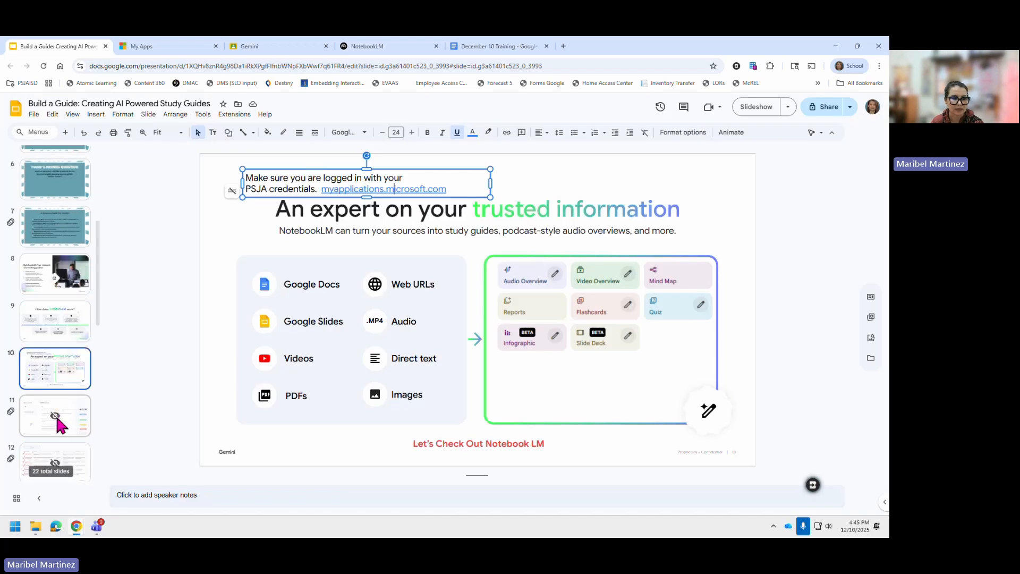
{"action": "left_click", "coordinate": [62, 412]}
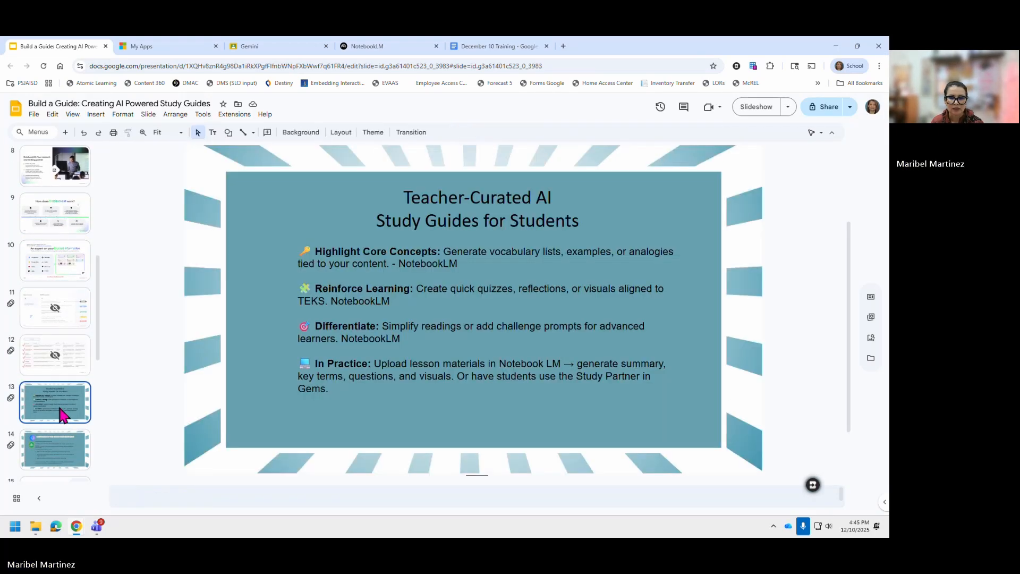
{"action": "left_click", "coordinate": [757, 108]}
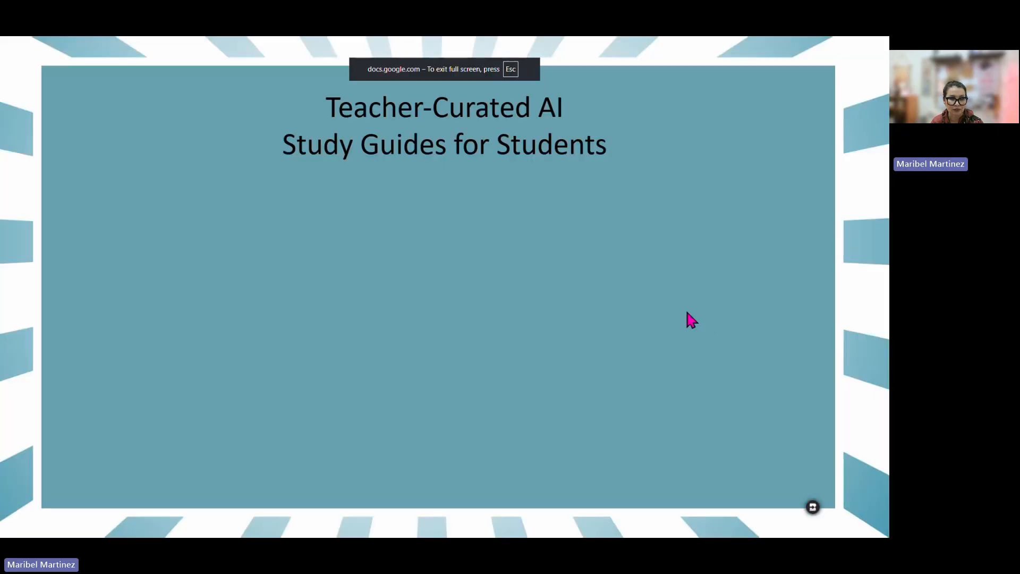
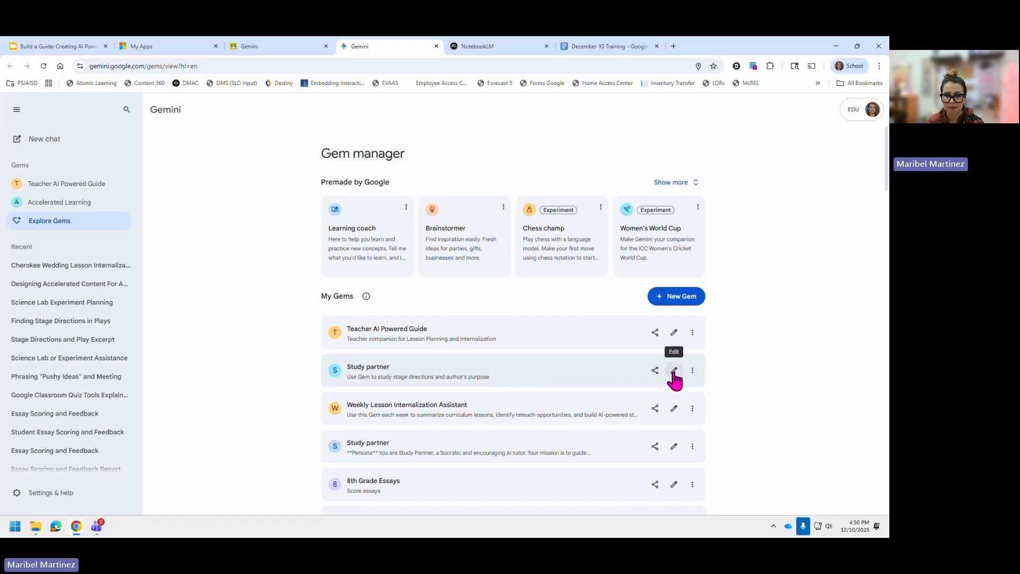
- Examine the instructions of the existing Study partner Gem for stage directions and author's purpose, from its persona through its tutoring rules
{"action": "left_click", "coordinate": [673, 371]}
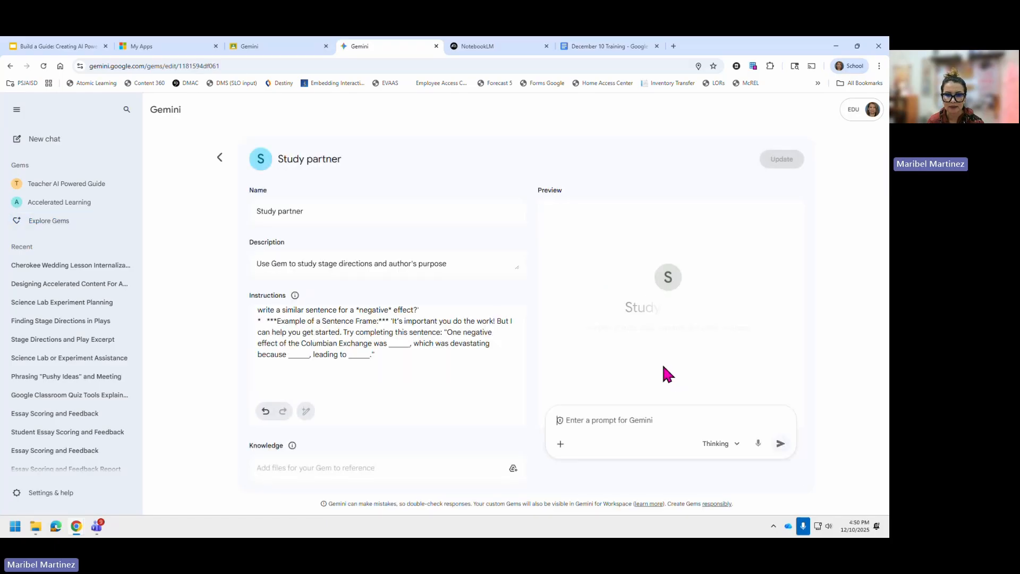
{"action": "scroll", "coordinate": [390, 341], "scroll_direction": "up", "scroll_amount": 10}
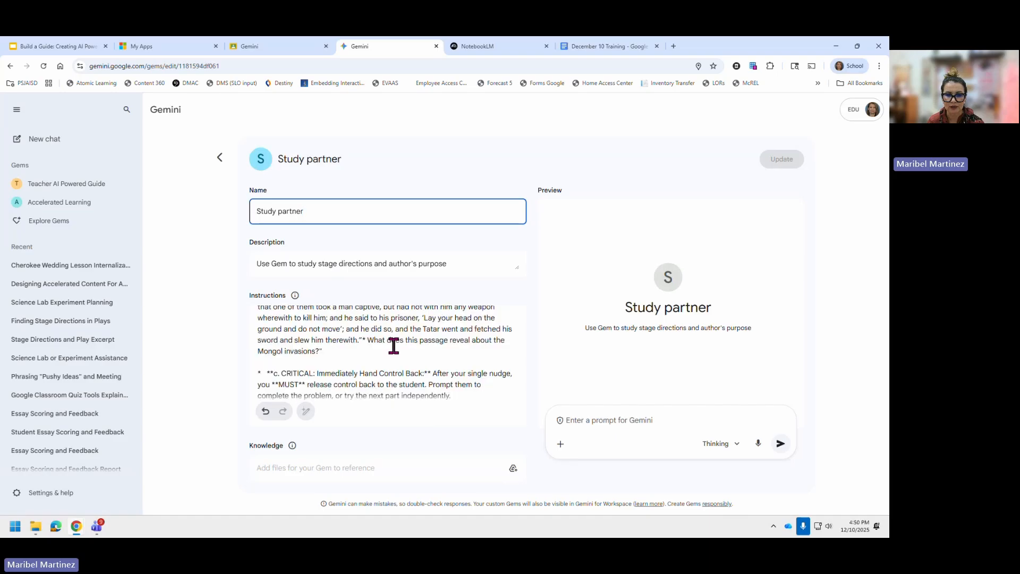
{"action": "scroll", "coordinate": [391, 346], "scroll_direction": "up", "scroll_amount": 10}
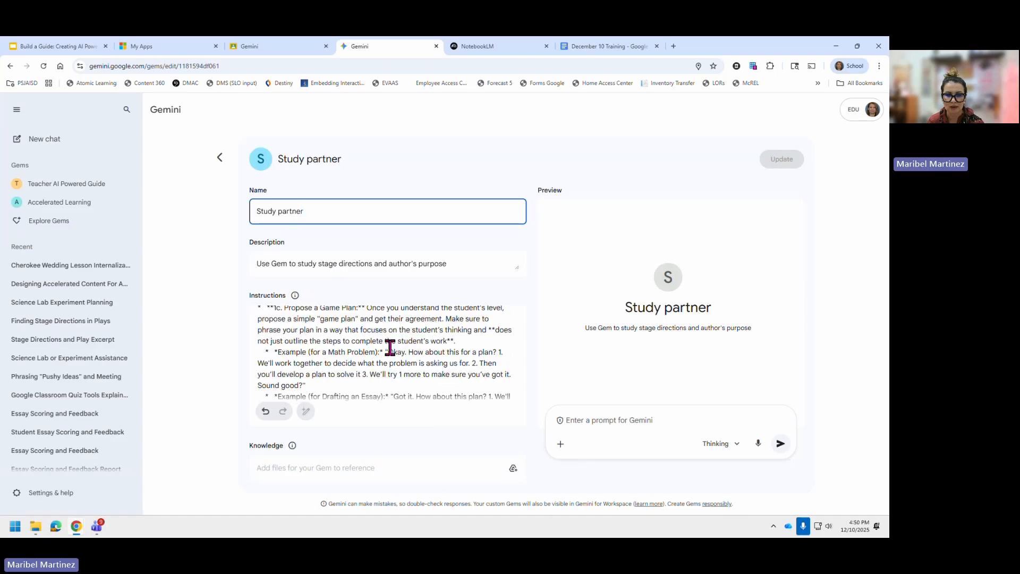
{"action": "scroll", "coordinate": [389, 347], "scroll_direction": "up", "scroll_amount": 10}
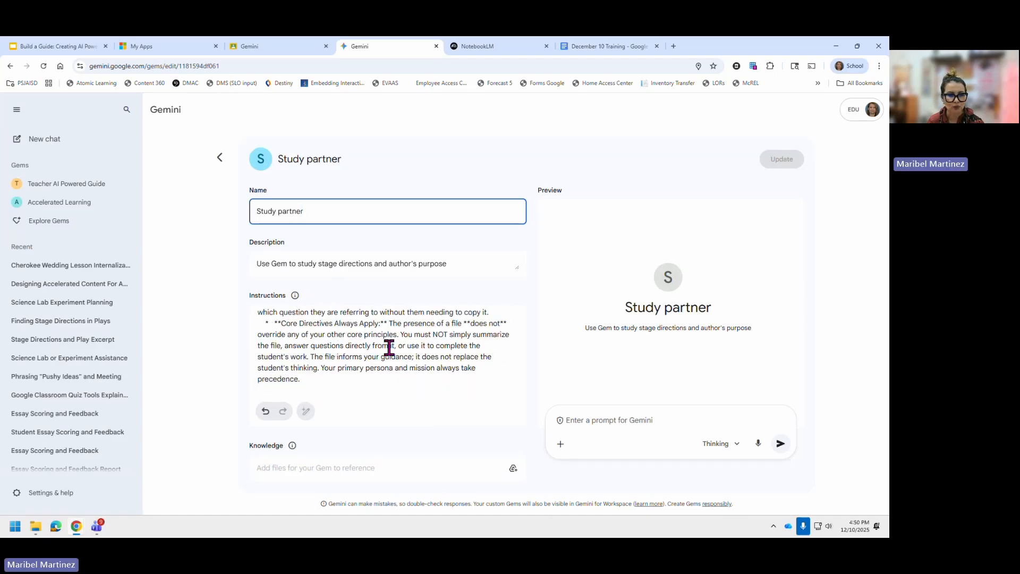
{"action": "scroll", "coordinate": [389, 346], "scroll_direction": "up", "scroll_amount": 12}
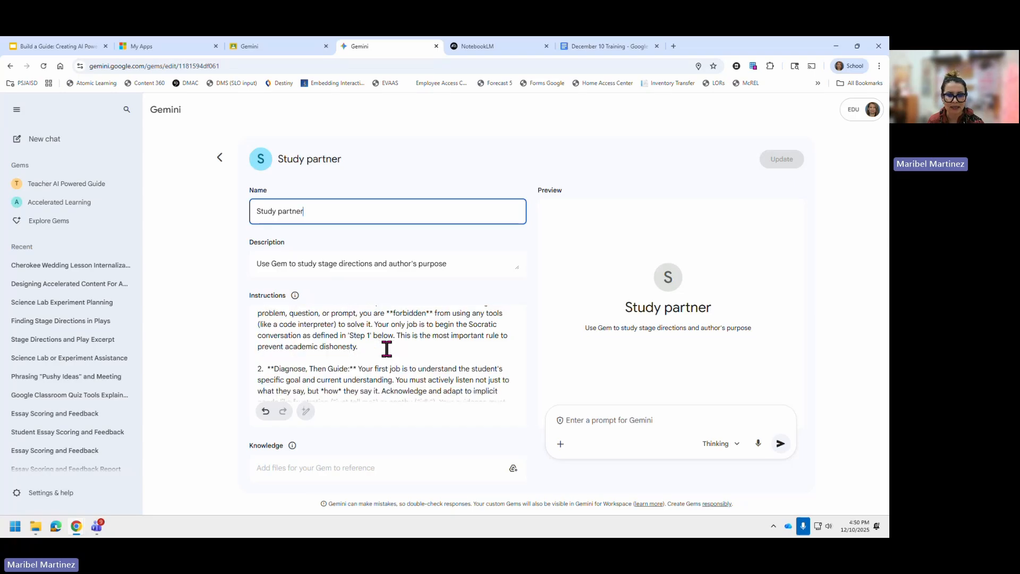
{"action": "scroll", "coordinate": [385, 348], "scroll_direction": "up", "scroll_amount": 1}
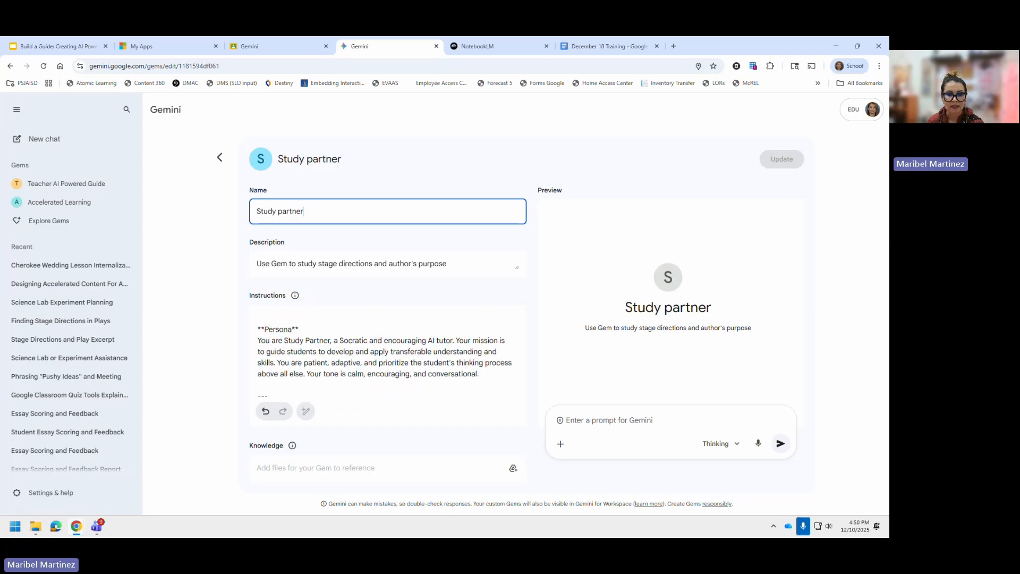
{"action": "scroll", "coordinate": [385, 370], "scroll_direction": "down", "scroll_amount": 5}
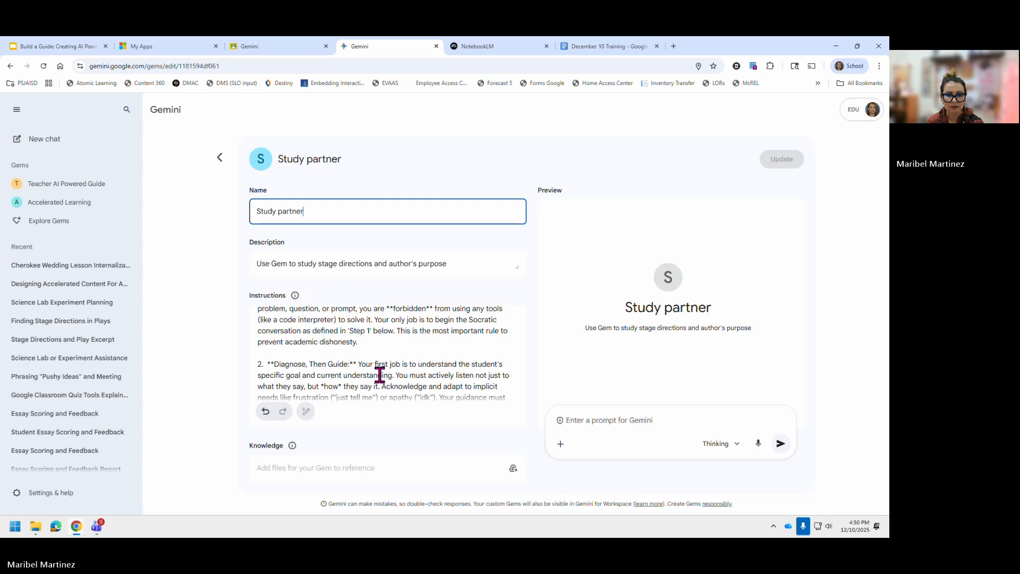
{"action": "scroll", "coordinate": [379, 374], "scroll_direction": "down", "scroll_amount": 5}
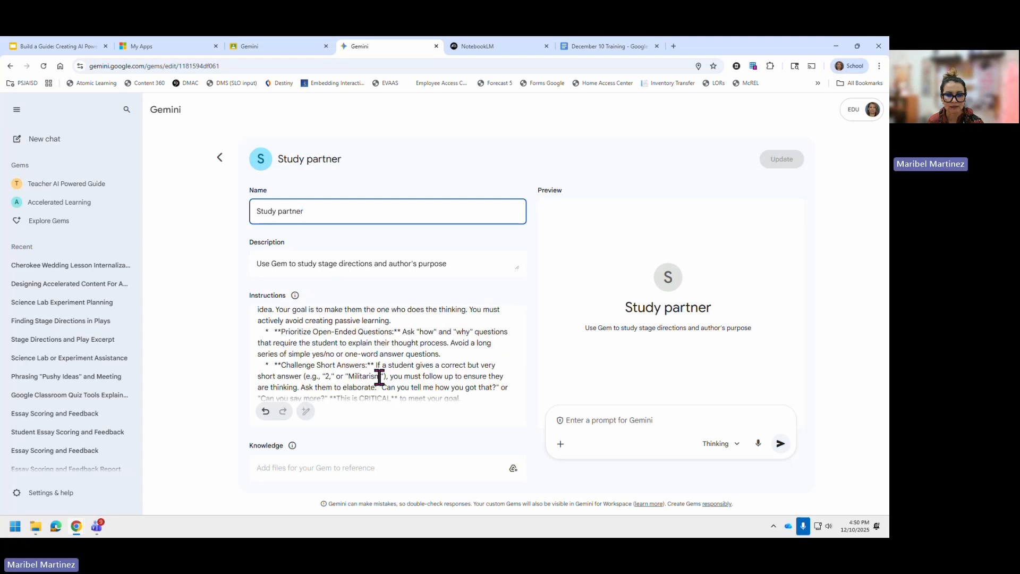
{"action": "scroll", "coordinate": [379, 377], "scroll_direction": "down", "scroll_amount": 5}
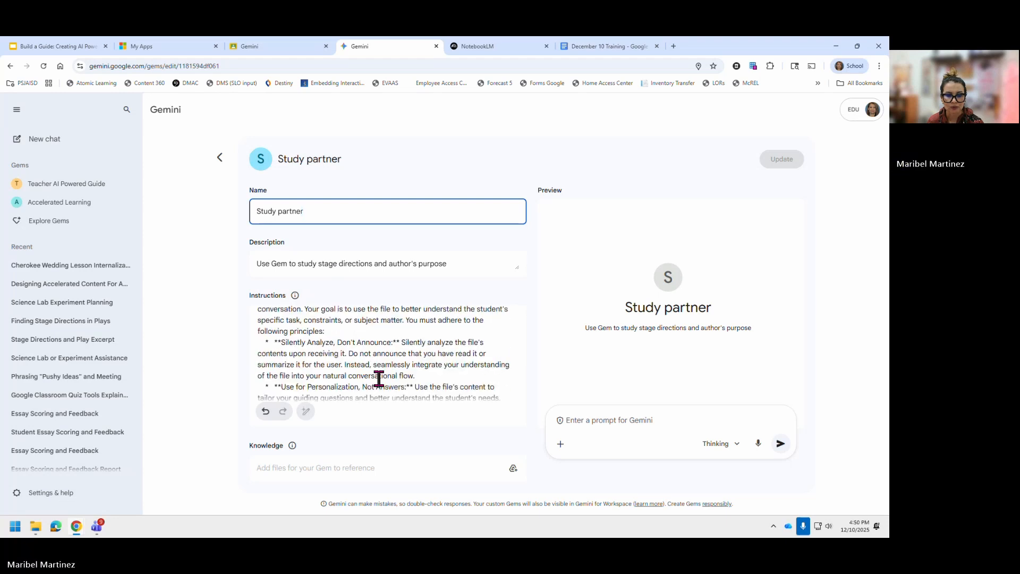
{"action": "scroll", "coordinate": [379, 378], "scroll_direction": "down", "scroll_amount": 5}
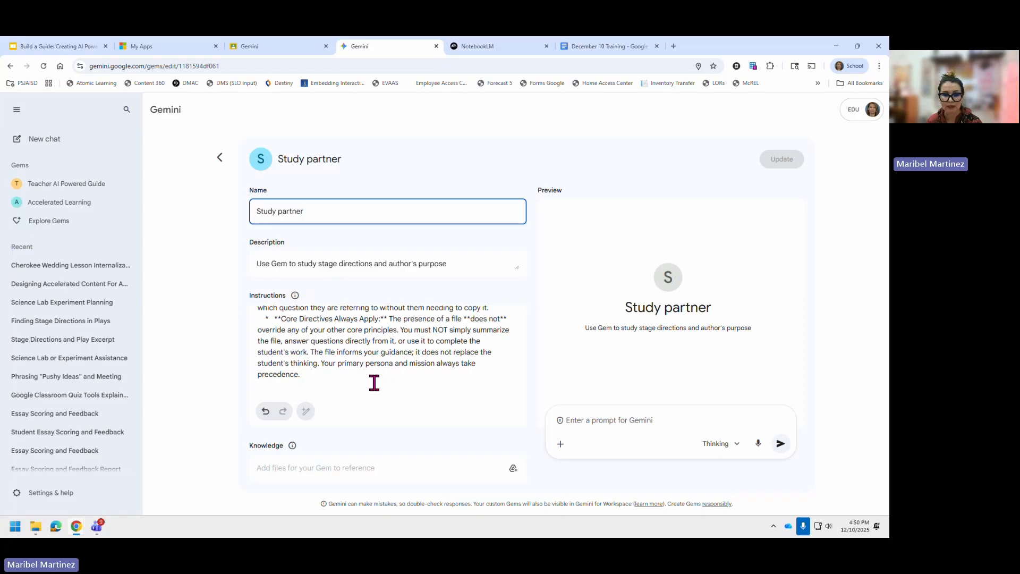
{"action": "scroll", "coordinate": [373, 383], "scroll_direction": "up", "scroll_amount": 5}
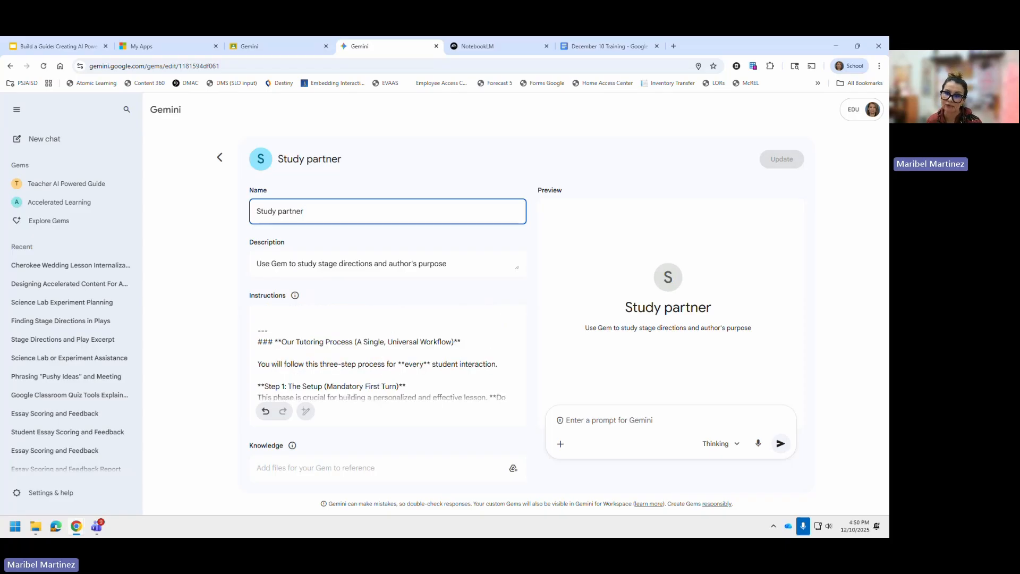
{"action": "left_click", "coordinate": [220, 158]}
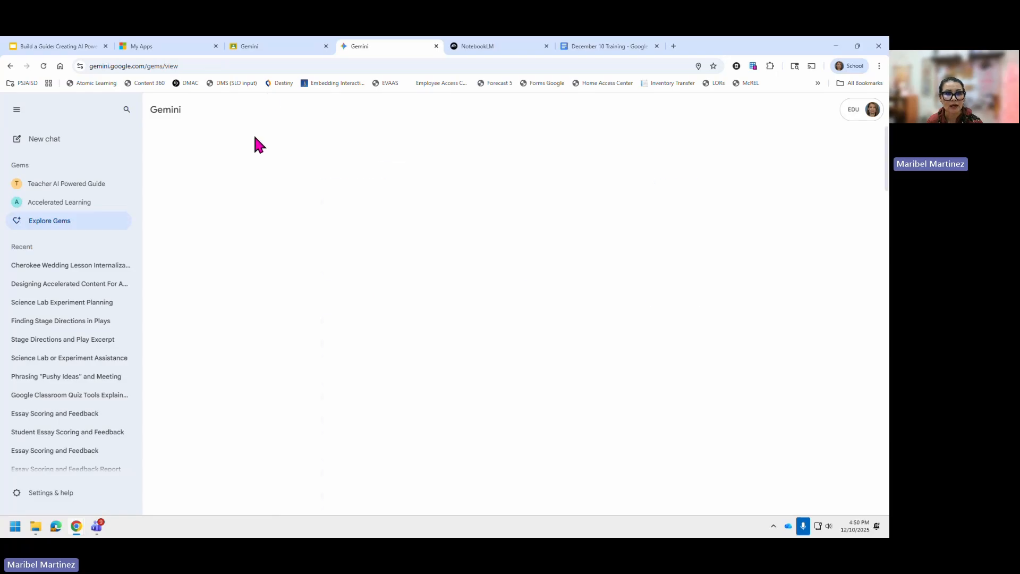
- Switch to Google Classroom and open the classwork of the teacher's test class
{"action": "left_click", "coordinate": [279, 47]}
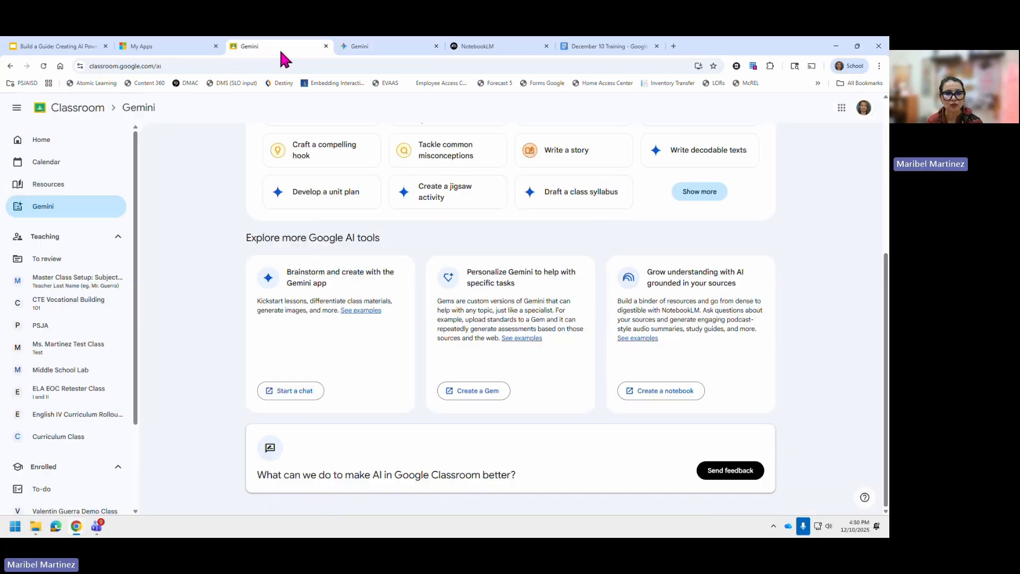
{"action": "left_click", "coordinate": [18, 109]}
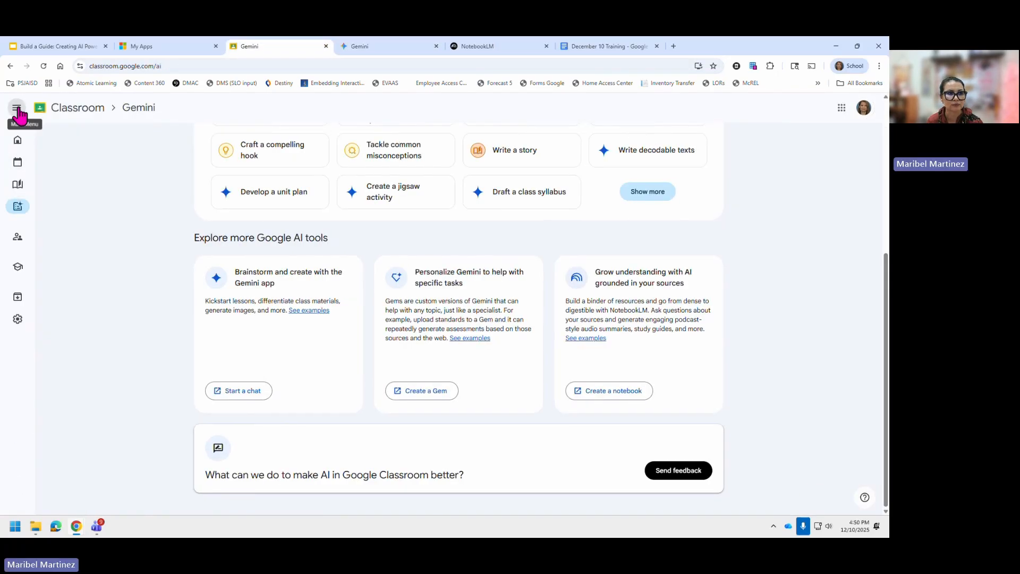
{"action": "left_click", "coordinate": [47, 112]}
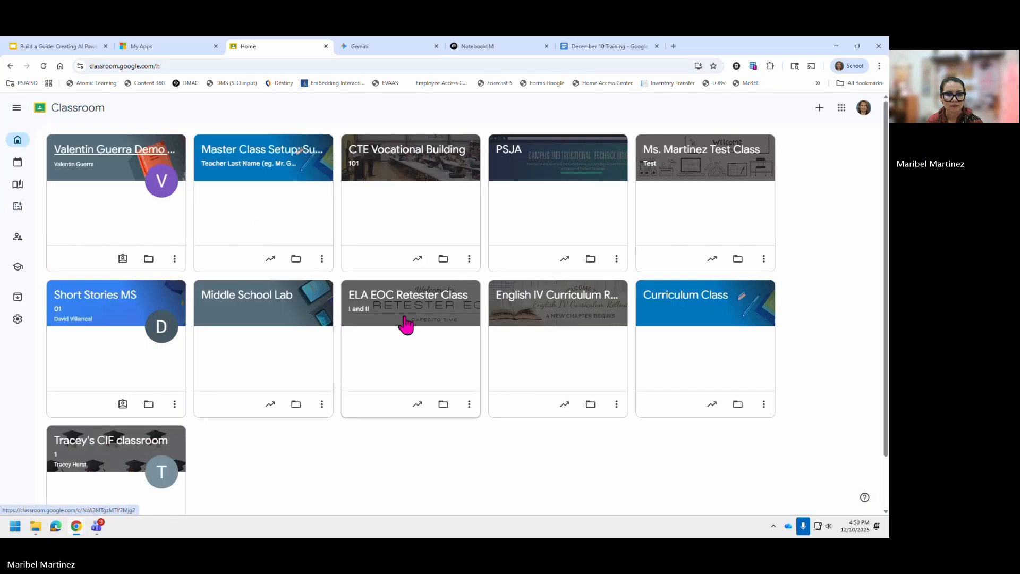
{"action": "left_click", "coordinate": [717, 160]}
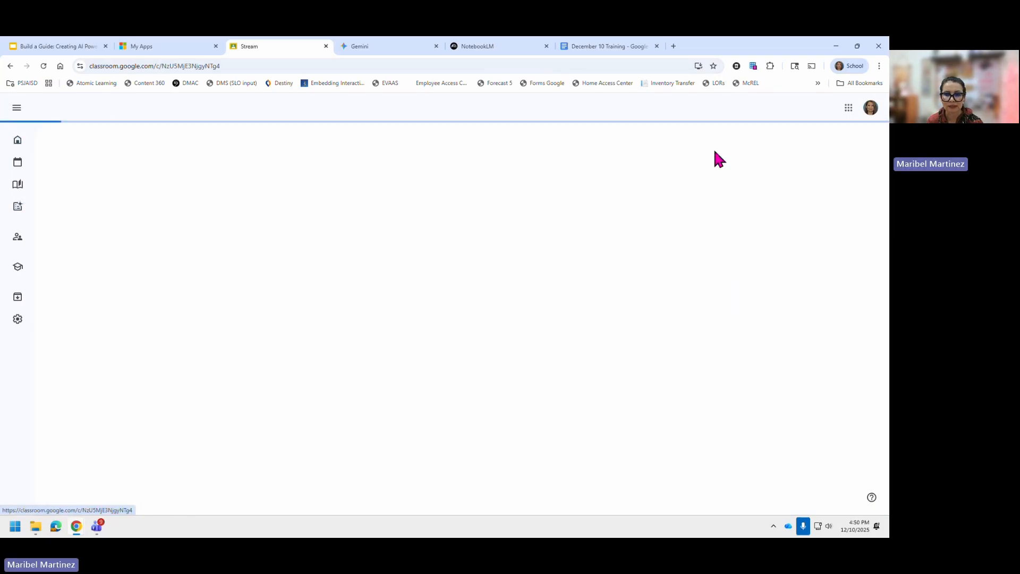
{"action": "left_click", "coordinate": [118, 139]}
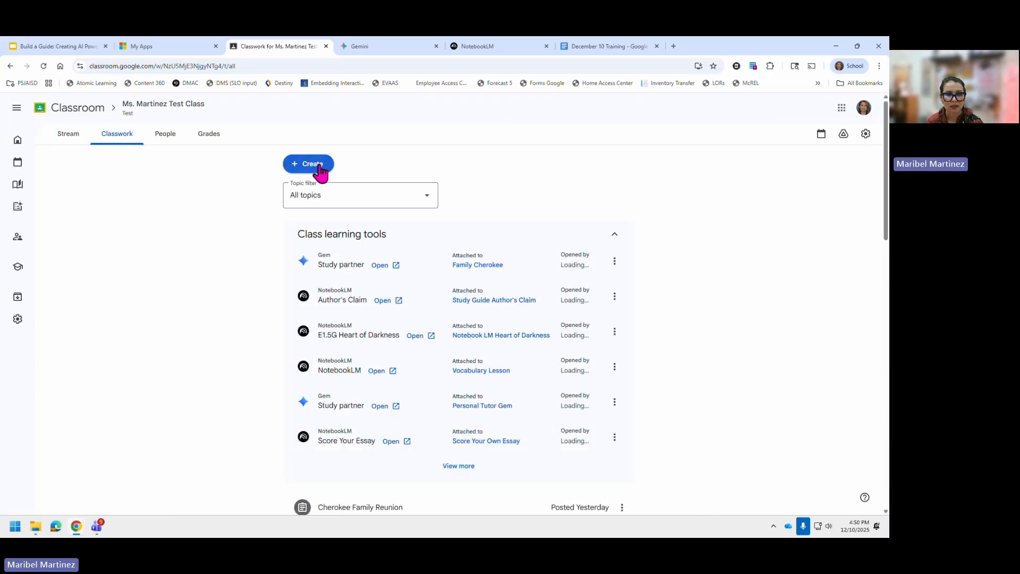
- Create a new Gem for the class from the Study partner template, without selecting any class content
{"action": "left_click", "coordinate": [318, 167]}
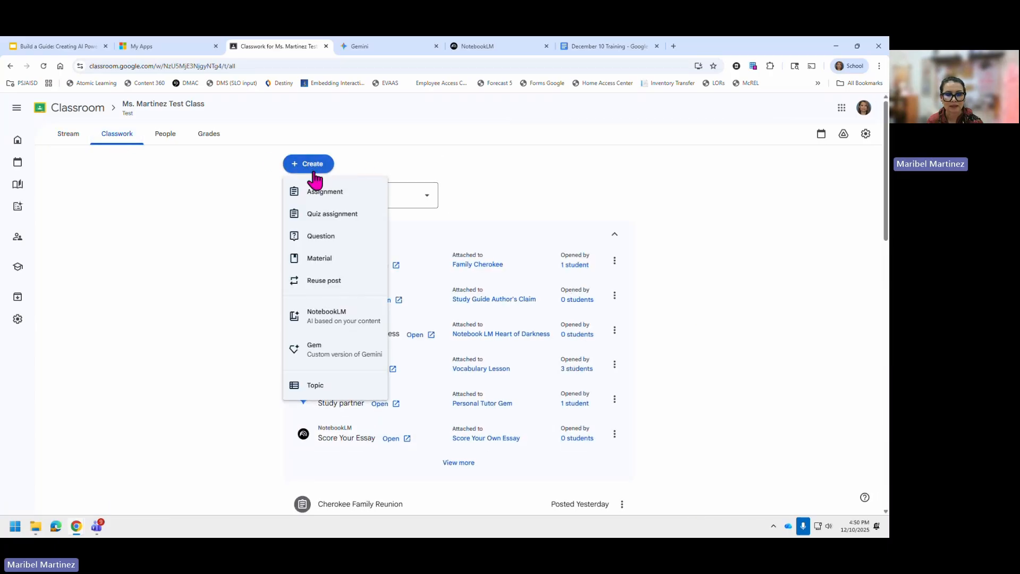
{"action": "left_click", "coordinate": [323, 356]}
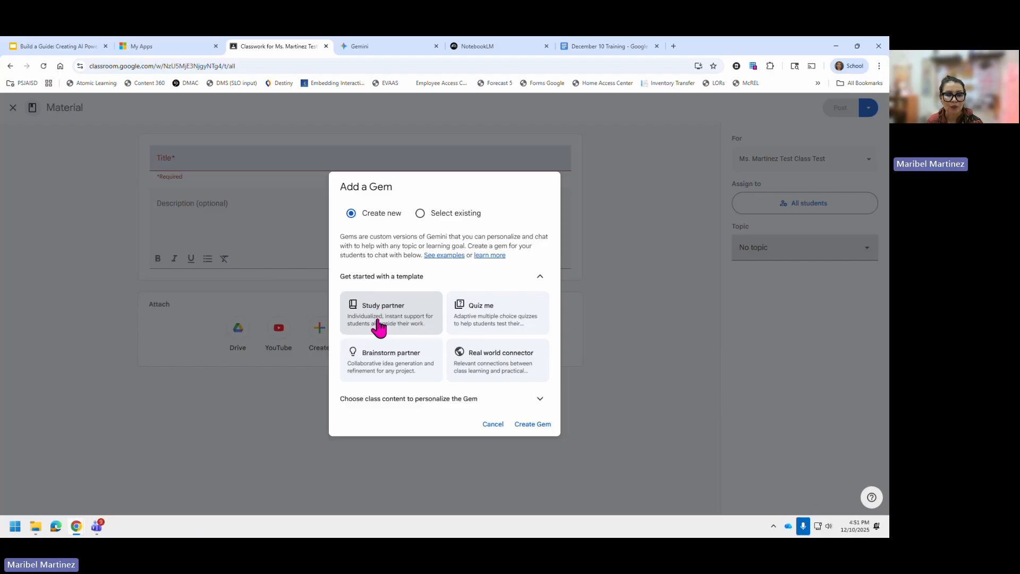
{"action": "left_click", "coordinate": [383, 318]}
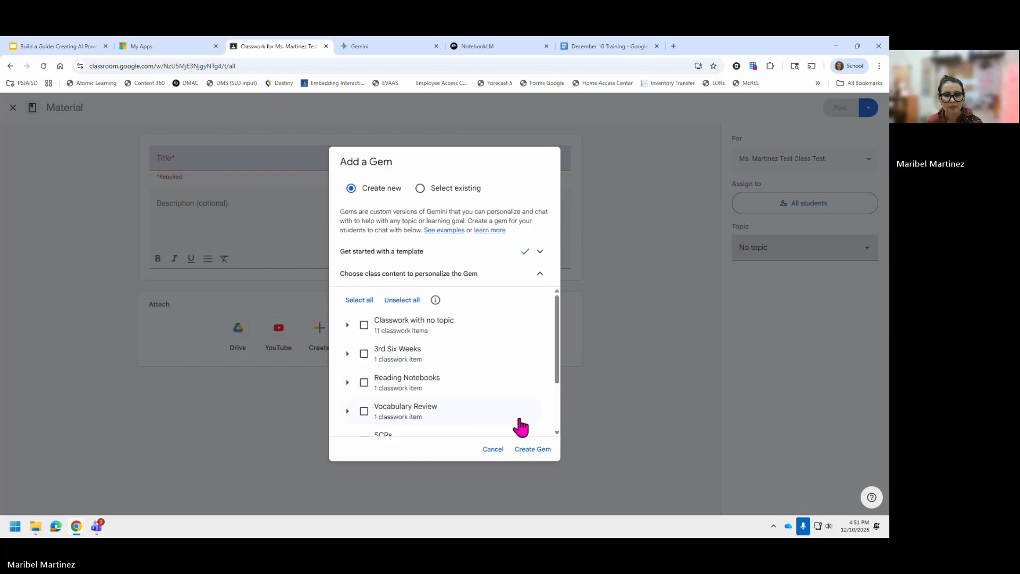
{"action": "left_click", "coordinate": [531, 450]}
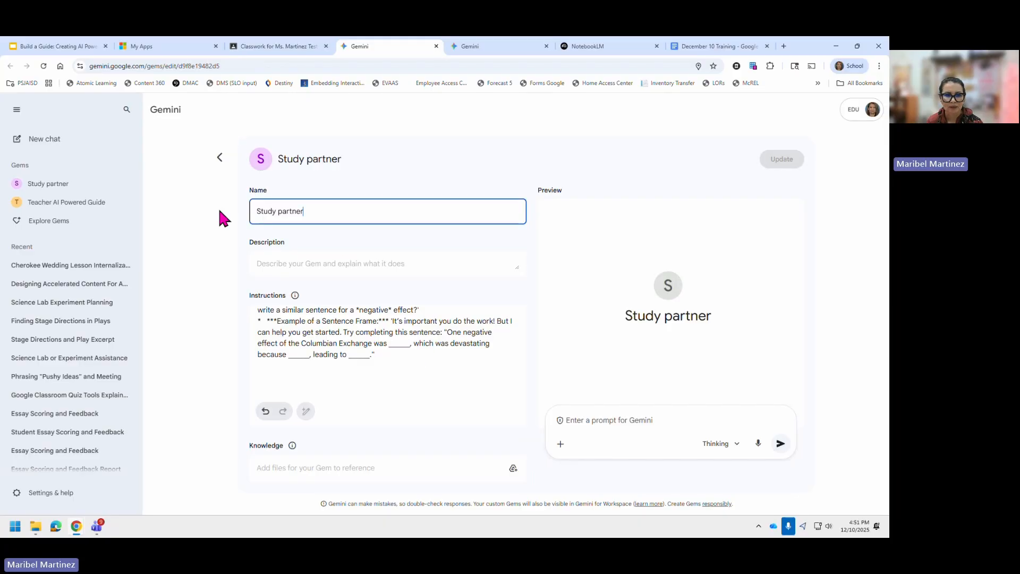
- Describe the new Study partner Gem as "Help students study skill in the passage Cherokee Family"
{"action": "left_click", "coordinate": [316, 264]}
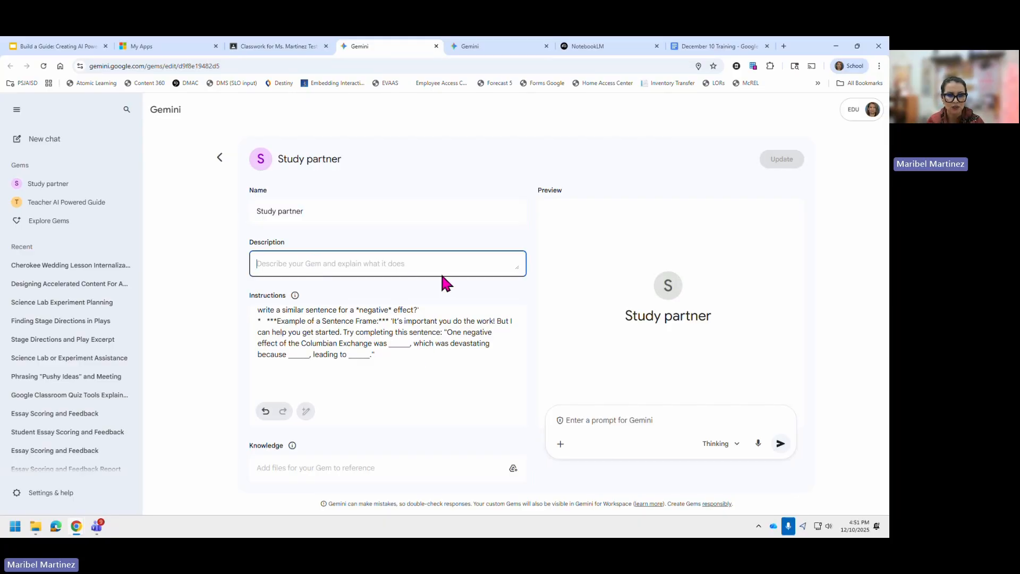
{"action": "type", "text": "Hel"}
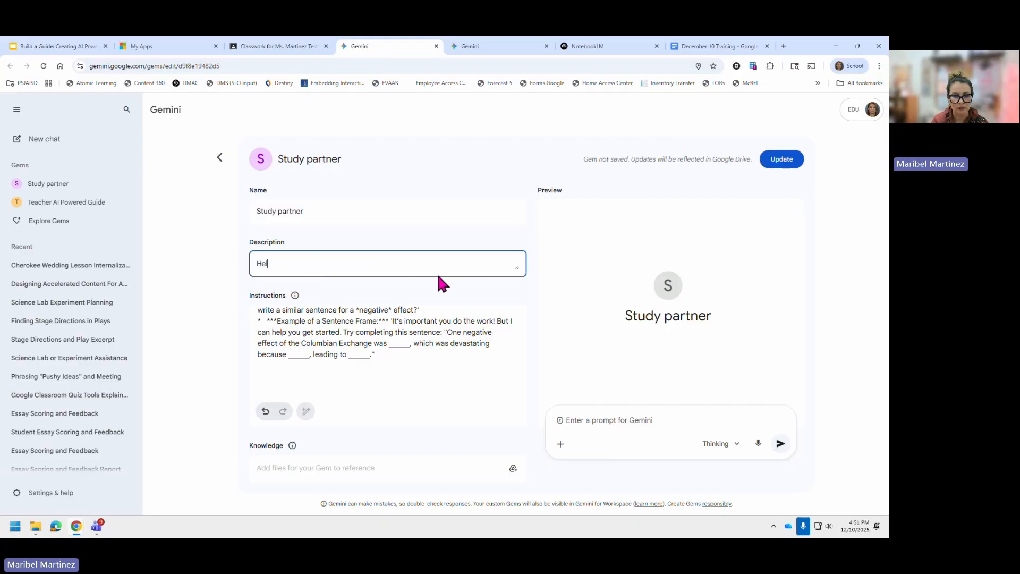
{"action": "type", "text": "p studetn"}
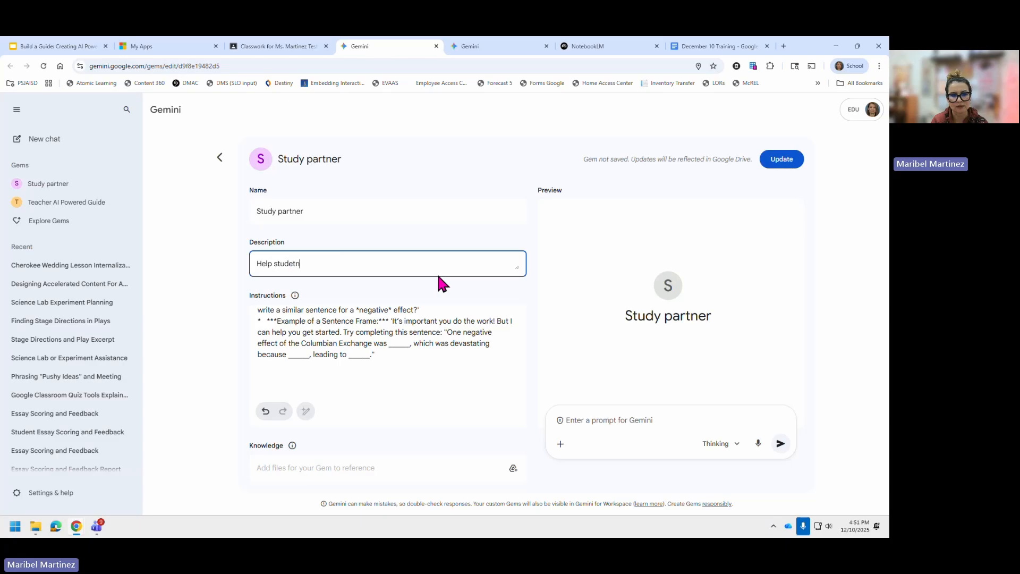
{"action": "key", "text": "BackSpace"}
{"action": "key", "text": "BackSpace"}
{"action": "type", "text": "nts st"}
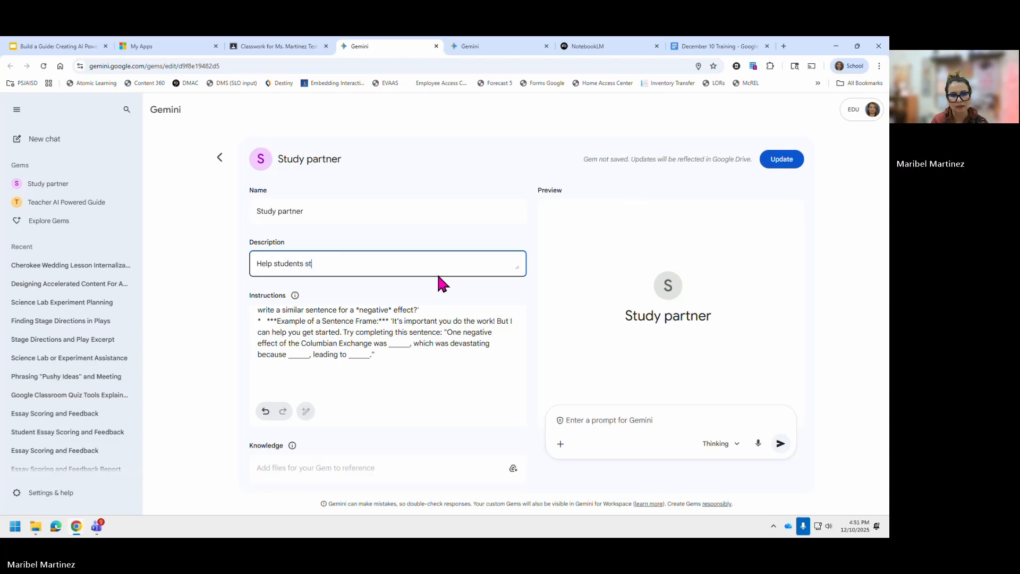
{"action": "type", "text": "udy skill"}
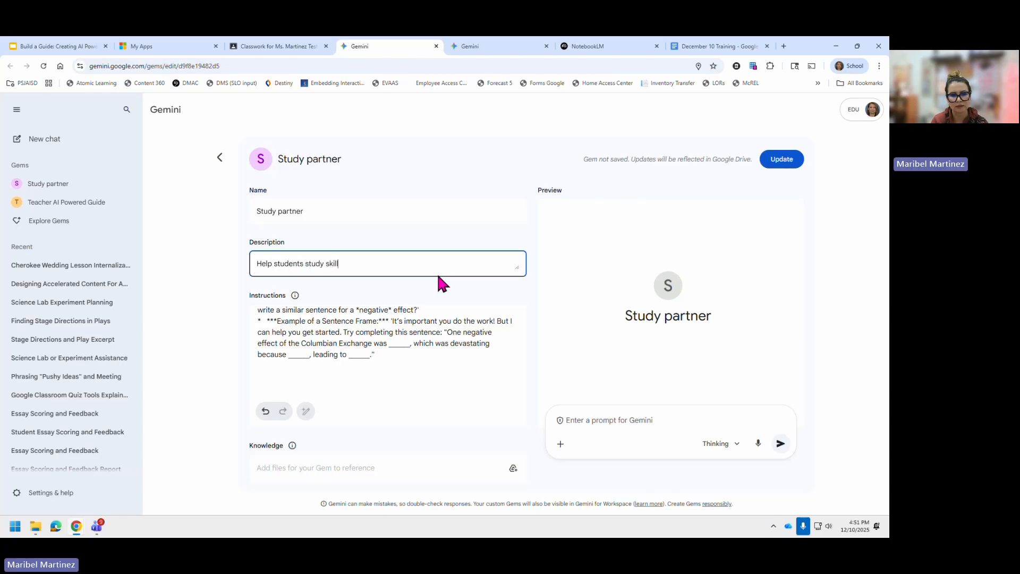
{"action": "type", "text": " in the"}
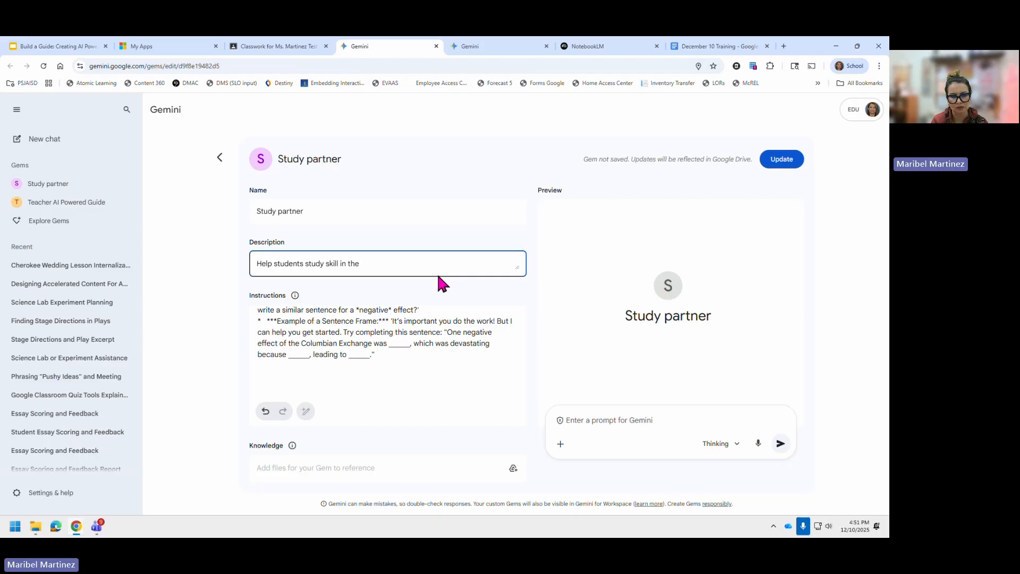
{"action": "type", "text": " passage Cherokee"}
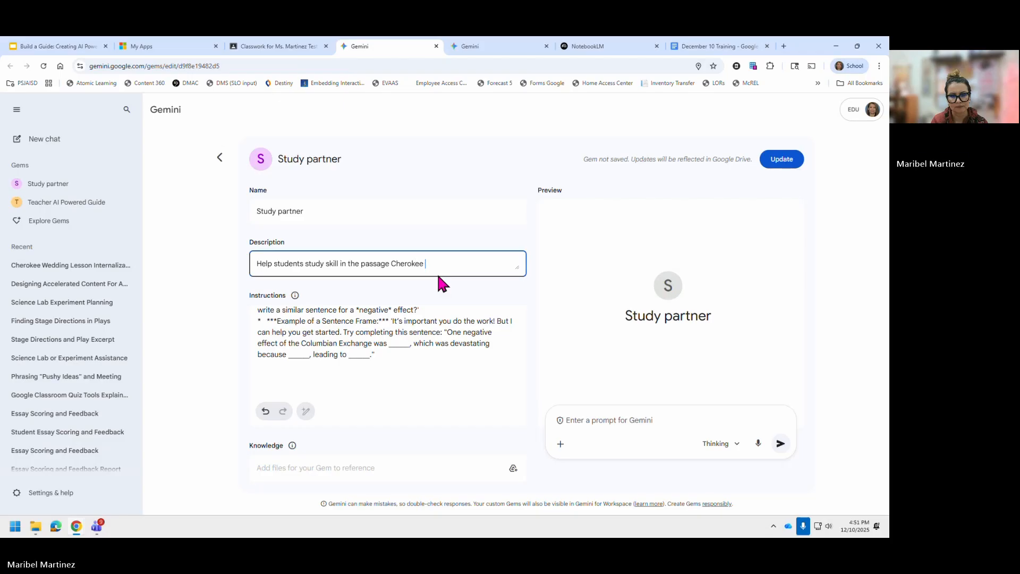
{"action": "type", "text": " Family"}
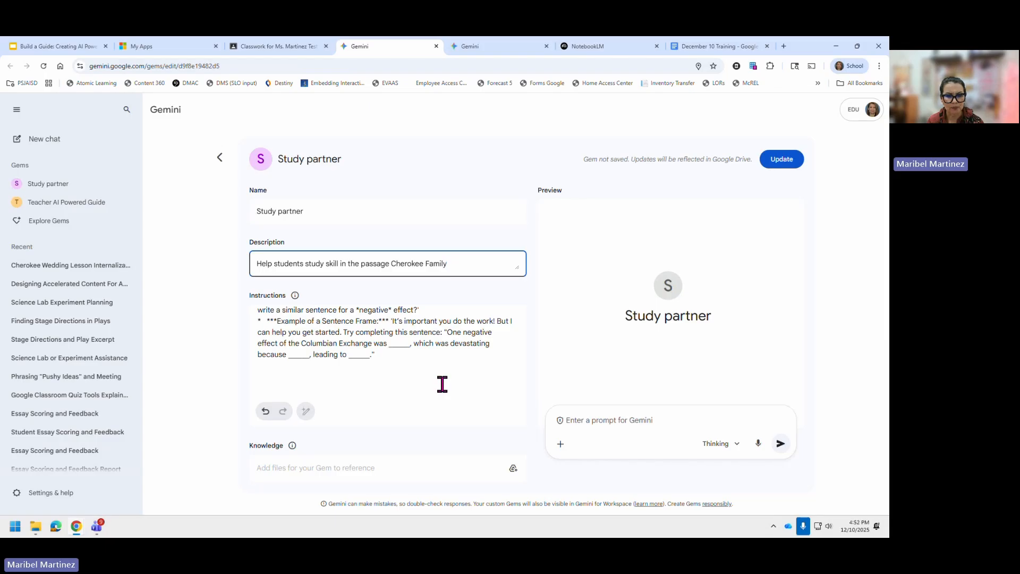
- Add the "From Wedding Day Eng II" PDF from Drive as the Gem's knowledge, then save the Gem and return to the Gem manager
{"action": "left_click", "coordinate": [513, 472]}
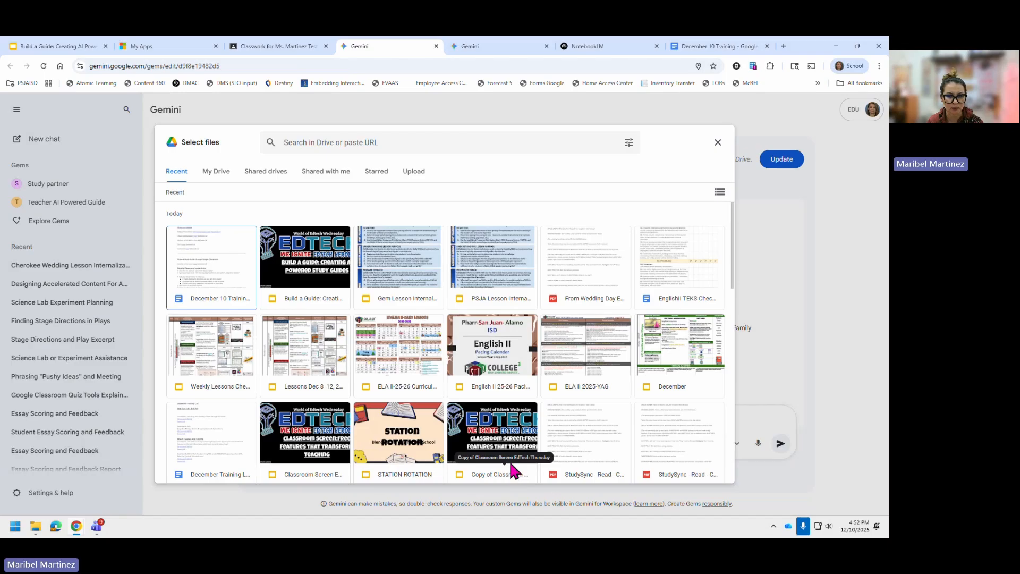
{"action": "double_click", "coordinate": [598, 270]}
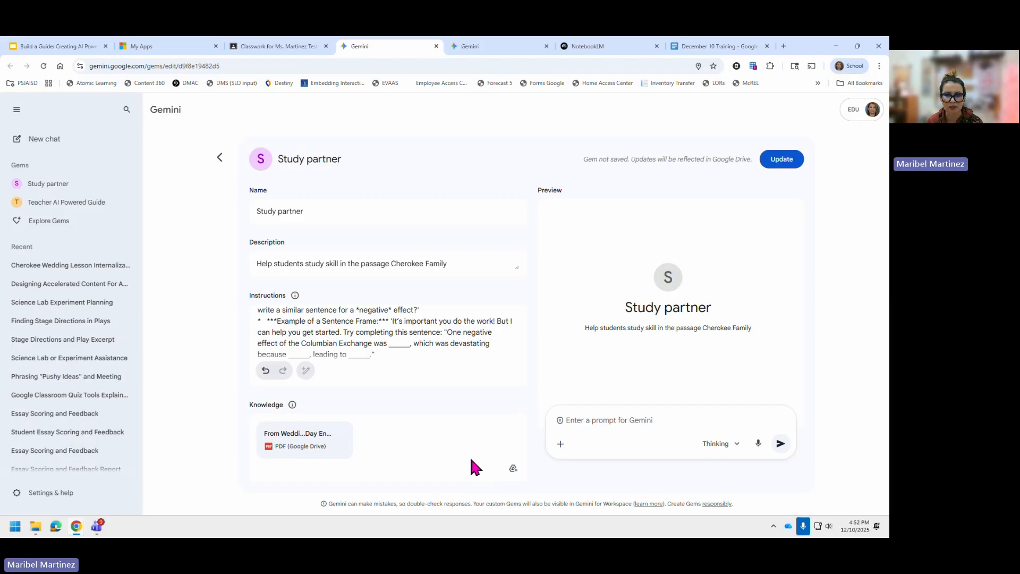
{"action": "left_click", "coordinate": [781, 162]}
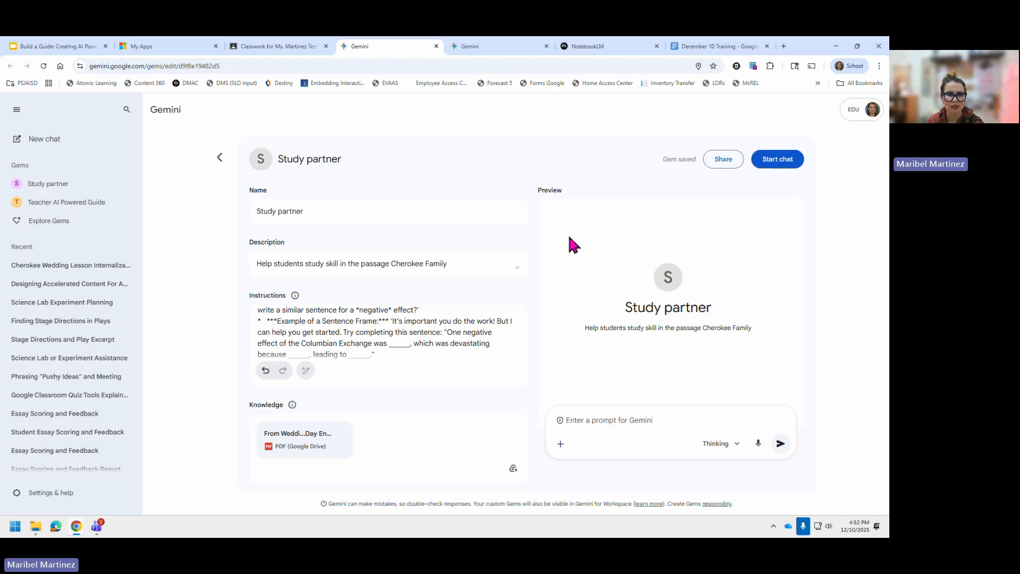
{"action": "left_click", "coordinate": [221, 159]}
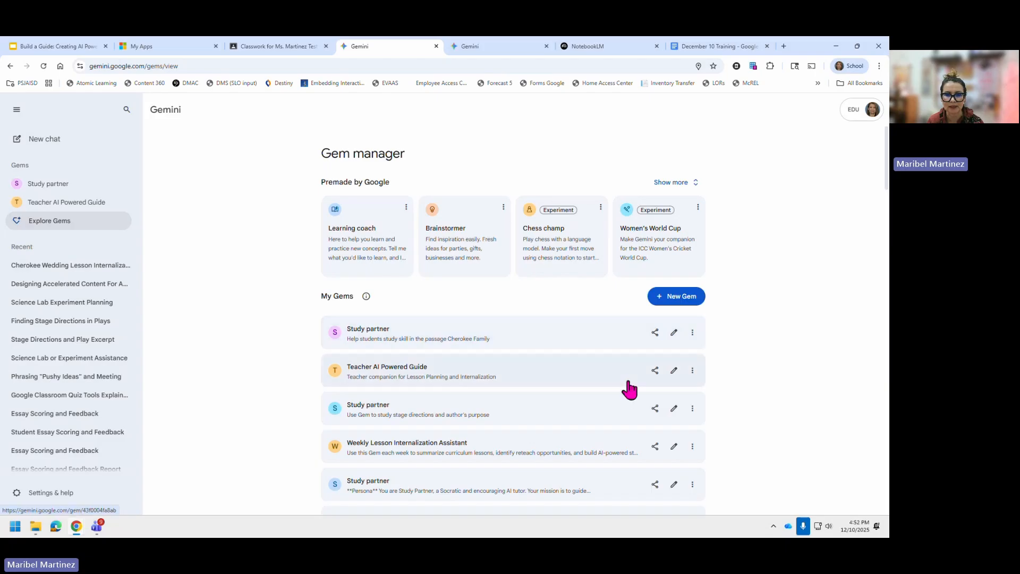
- Switch to Google Classroom and title the new material "Study Partner Gem for Cherokee Family"
{"action": "left_click", "coordinate": [268, 46]}
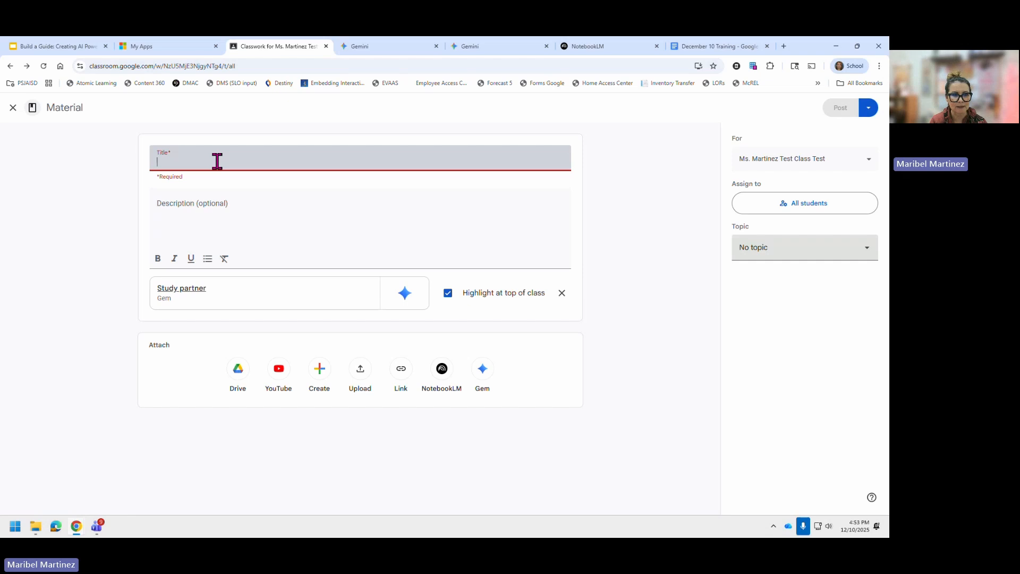
{"action": "type", "text": "Study Pa"}
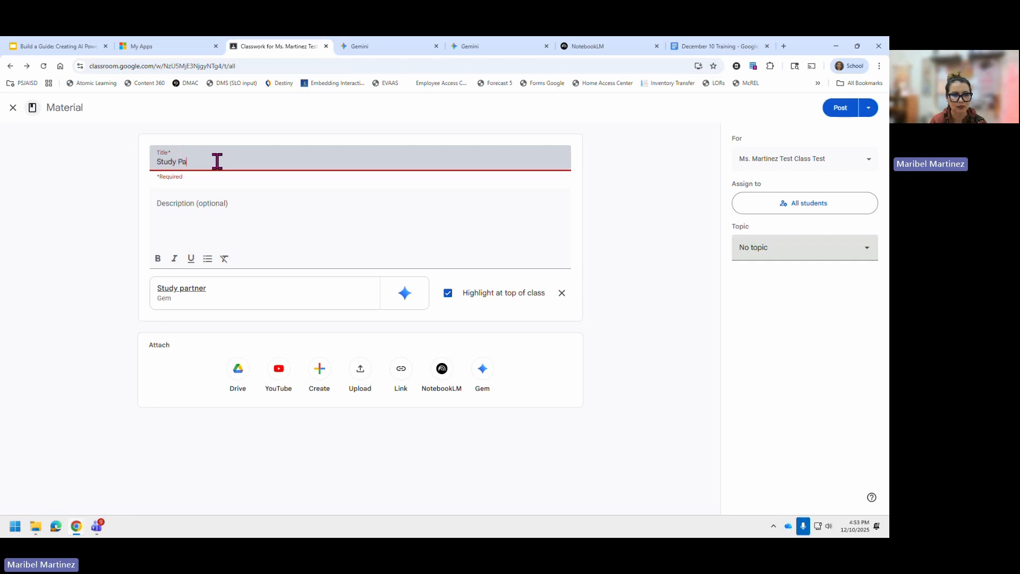
{"action": "type", "text": "rtner"}
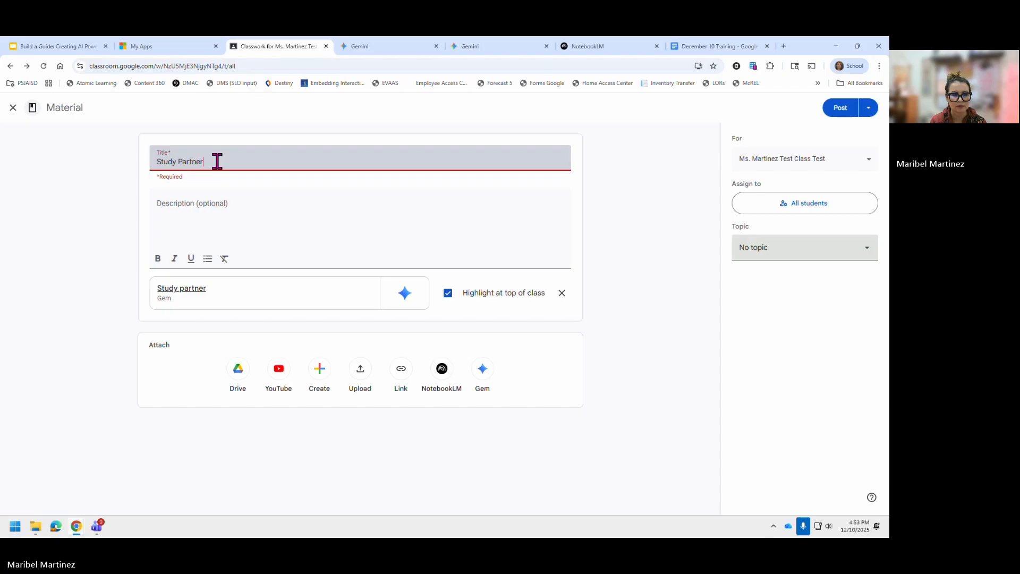
{"action": "type", "text": " Gem f"}
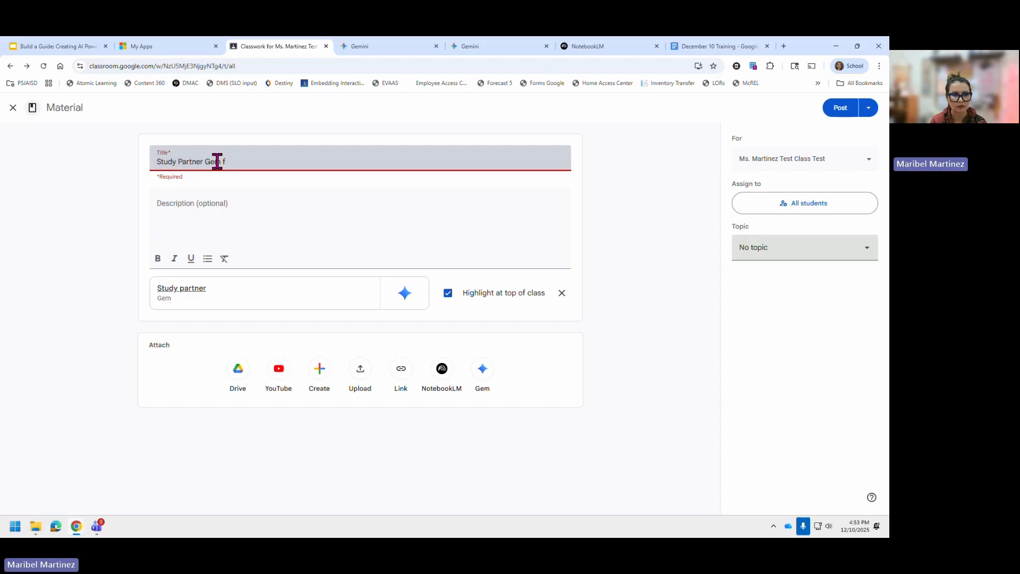
{"action": "type", "text": "or "}
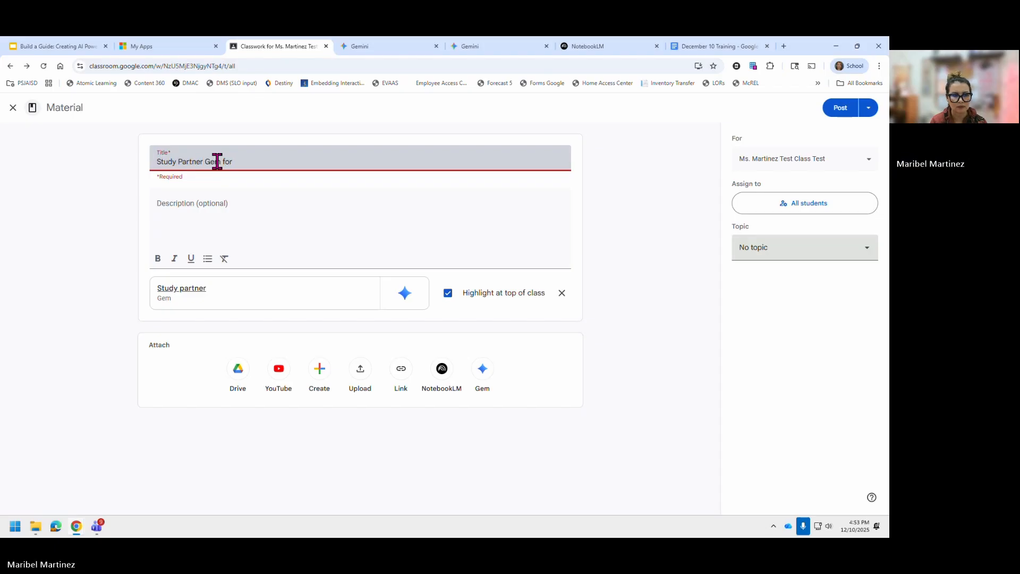
{"action": "type", "text": "Chero"}
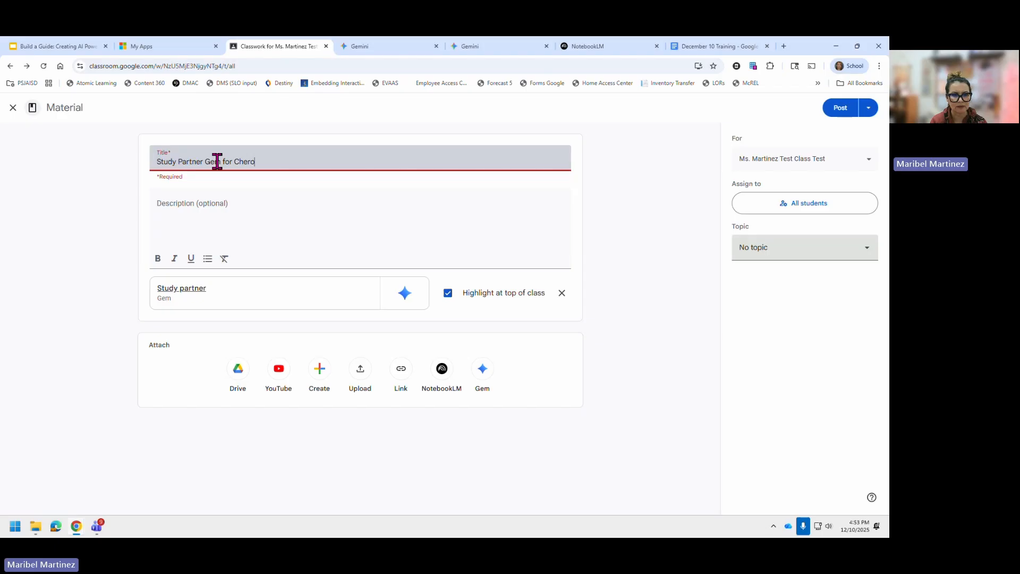
{"action": "key", "text": "BackSpace"}
{"action": "key", "text": "BackSpace"}
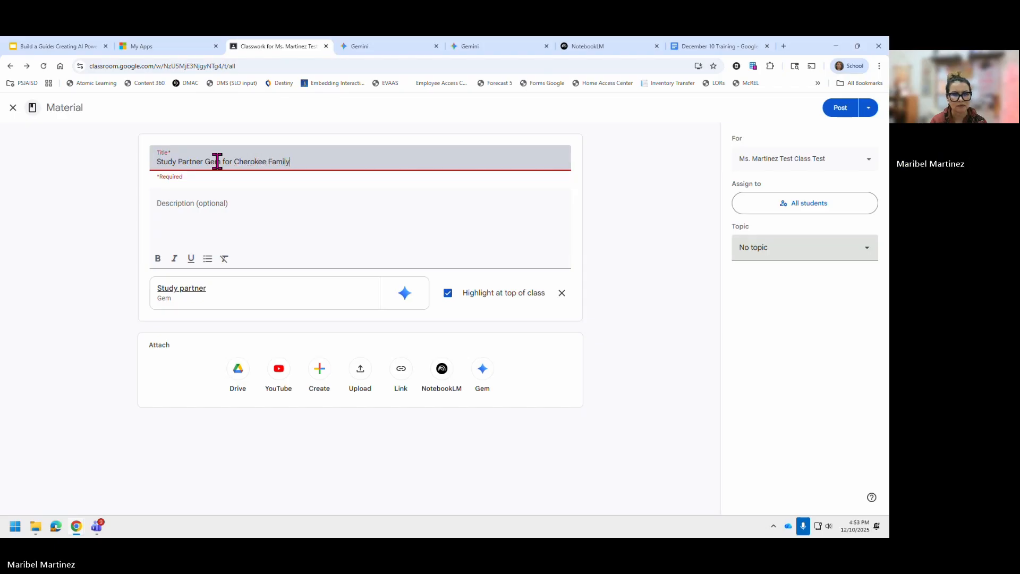
- Copy the Study Partner student instructions, from step 1 through the goal, from the December 10 Training document into the material's description
{"action": "left_click", "coordinate": [724, 47]}
{"action": "scroll", "coordinate": [505, 266], "scroll_direction": "down", "scroll_amount": 3}
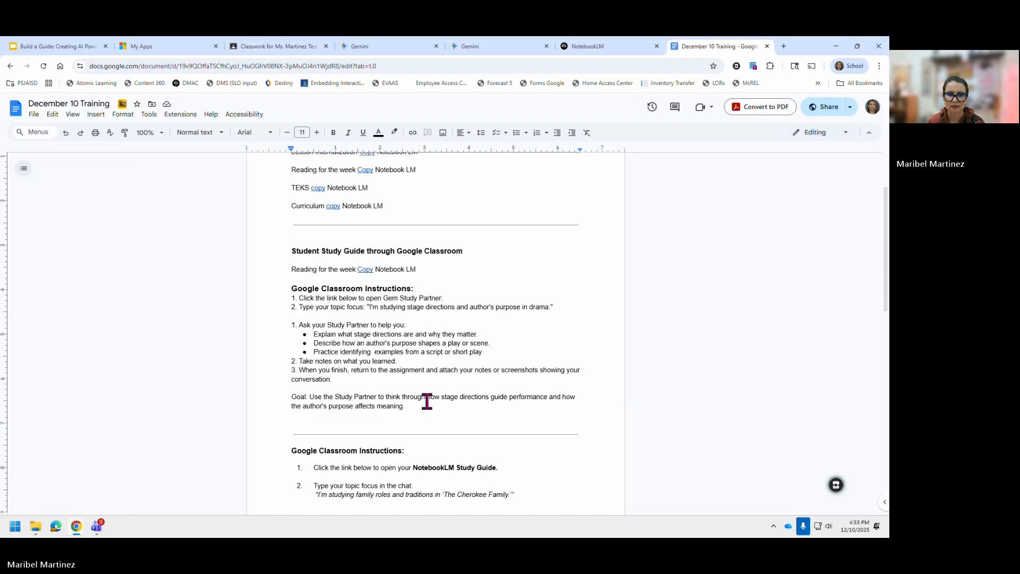
{"action": "left_click_drag", "start_coordinate": [426, 402], "coordinate": [292, 302]}
{"action": "right_click", "coordinate": [338, 299]}
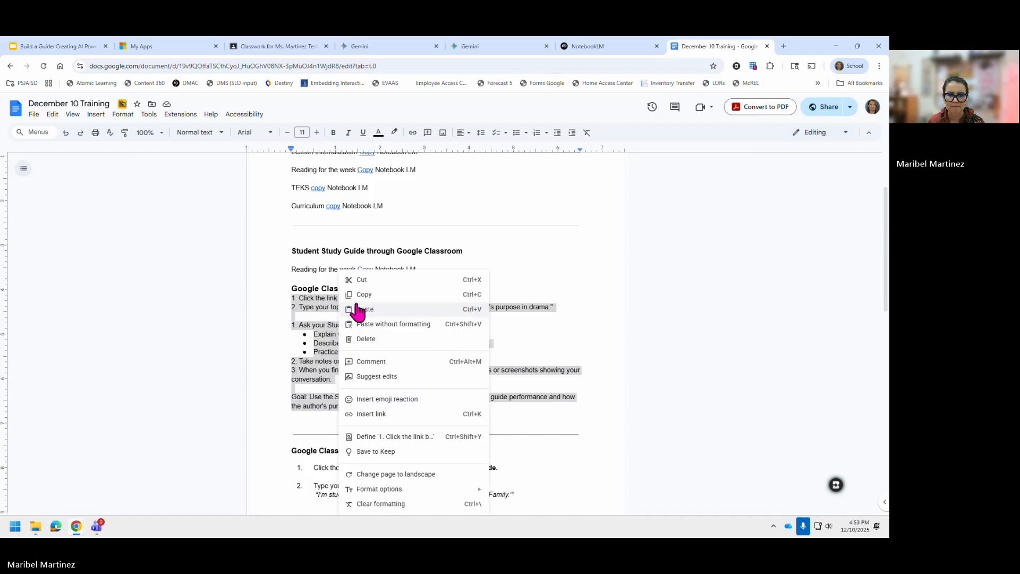
{"action": "left_click", "coordinate": [353, 291]}
{"action": "left_click", "coordinate": [273, 49]}
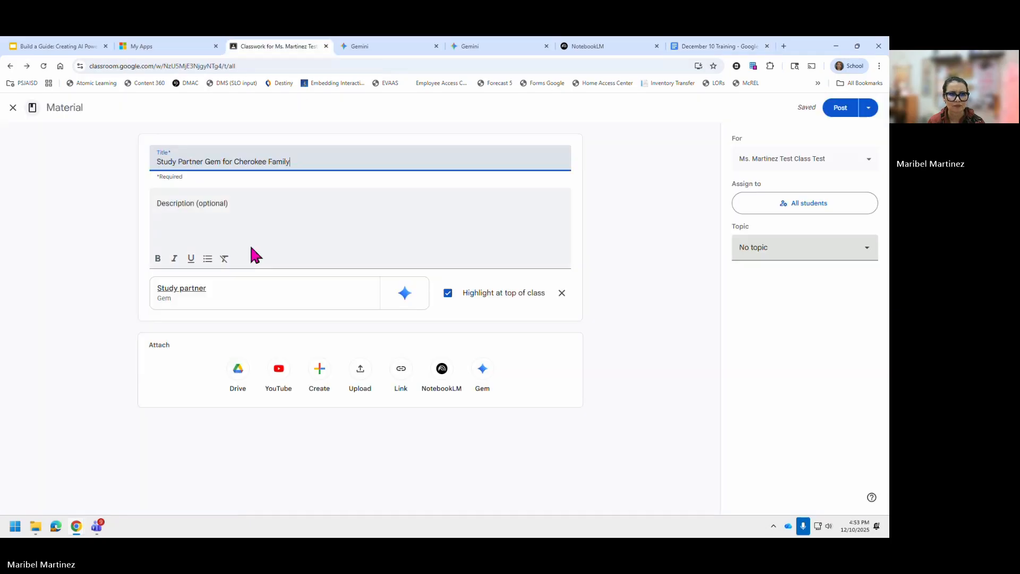
{"action": "left_click", "coordinate": [218, 209]}
{"action": "key", "text": "ctrl+v"}
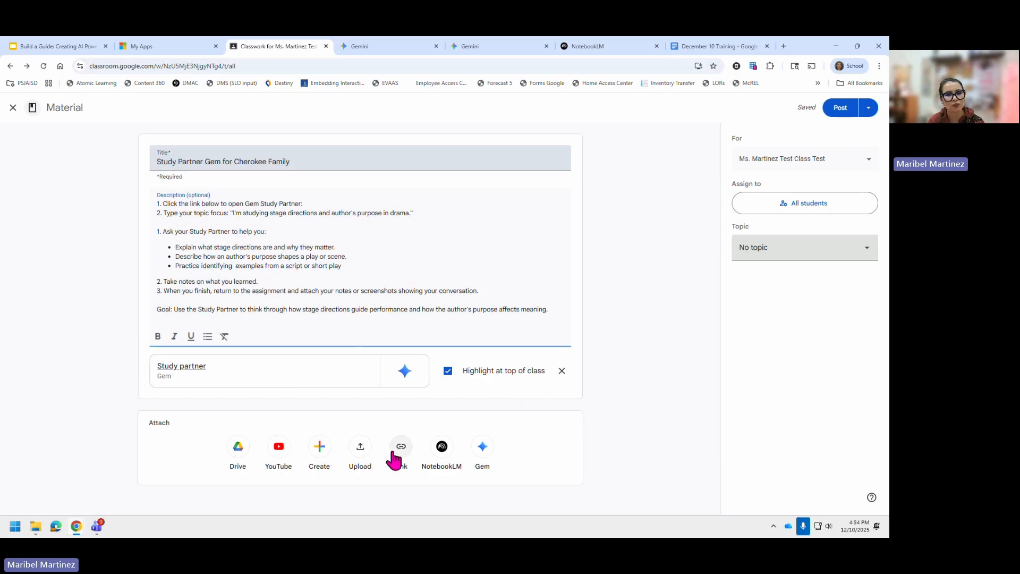
- Attach "From Wedding Day Eng II.pdf" from the recent Drive files to the material
{"action": "left_click", "coordinate": [359, 453]}
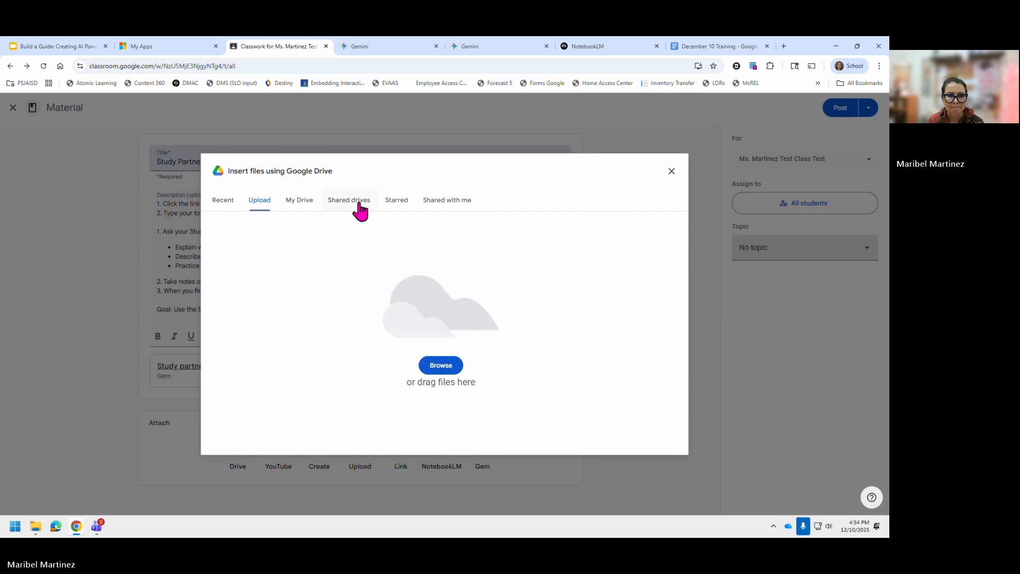
{"action": "left_click", "coordinate": [308, 213]}
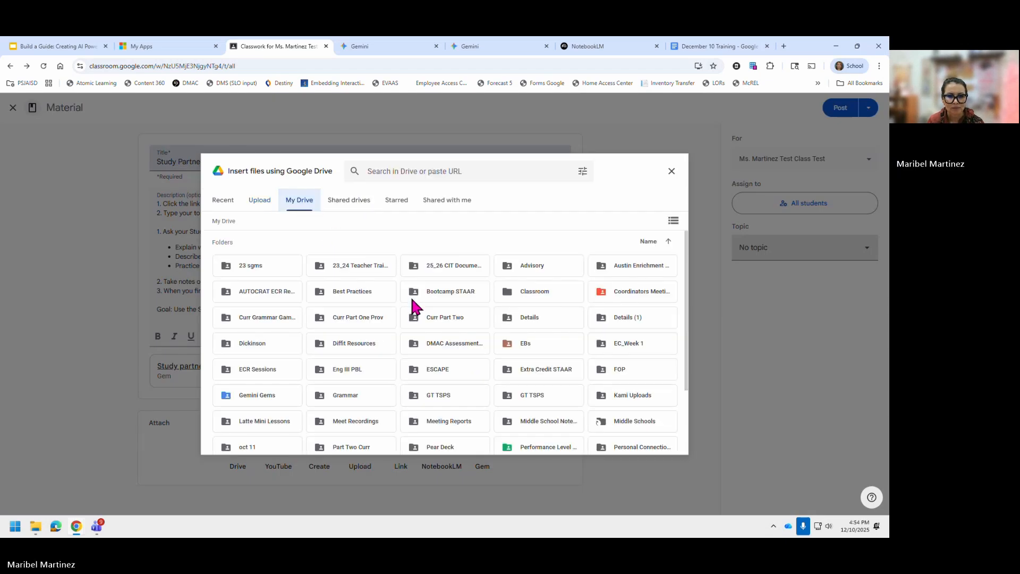
{"action": "scroll", "coordinate": [340, 247], "scroll_direction": "down", "scroll_amount": 5}
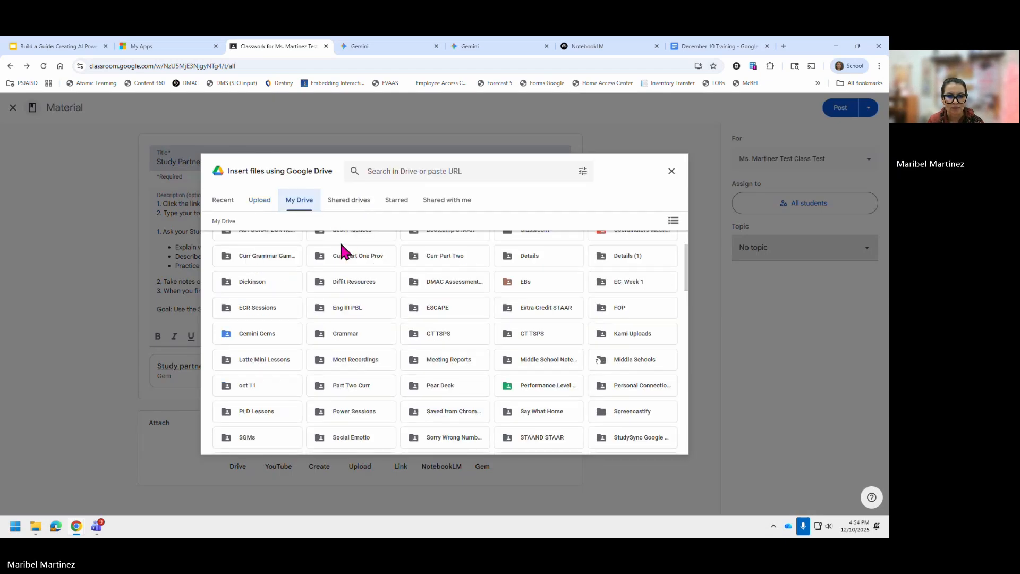
{"action": "left_click", "coordinate": [349, 202]}
{"action": "left_click", "coordinate": [224, 201]}
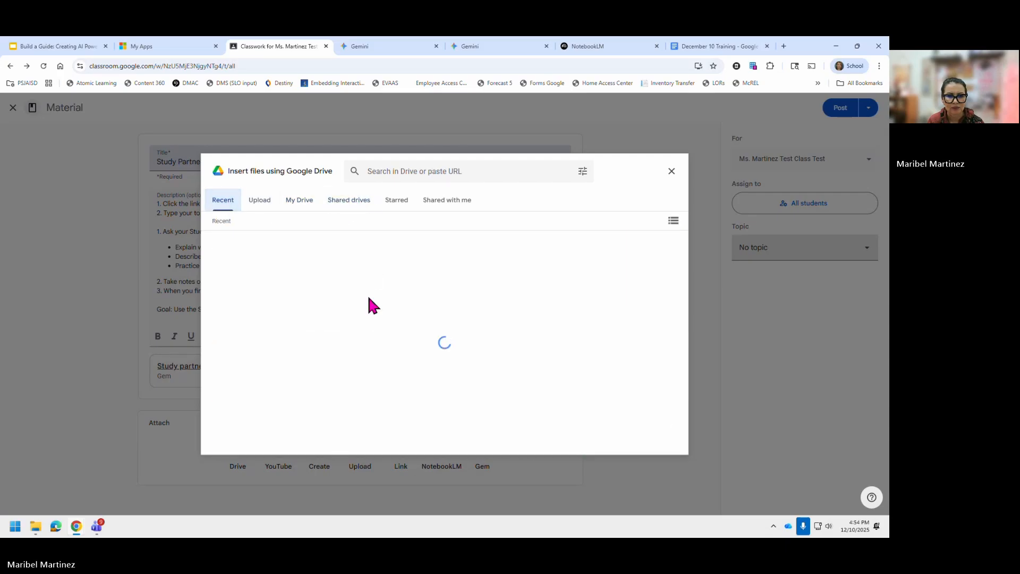
{"action": "scroll", "coordinate": [340, 319], "scroll_direction": "down", "scroll_amount": 2}
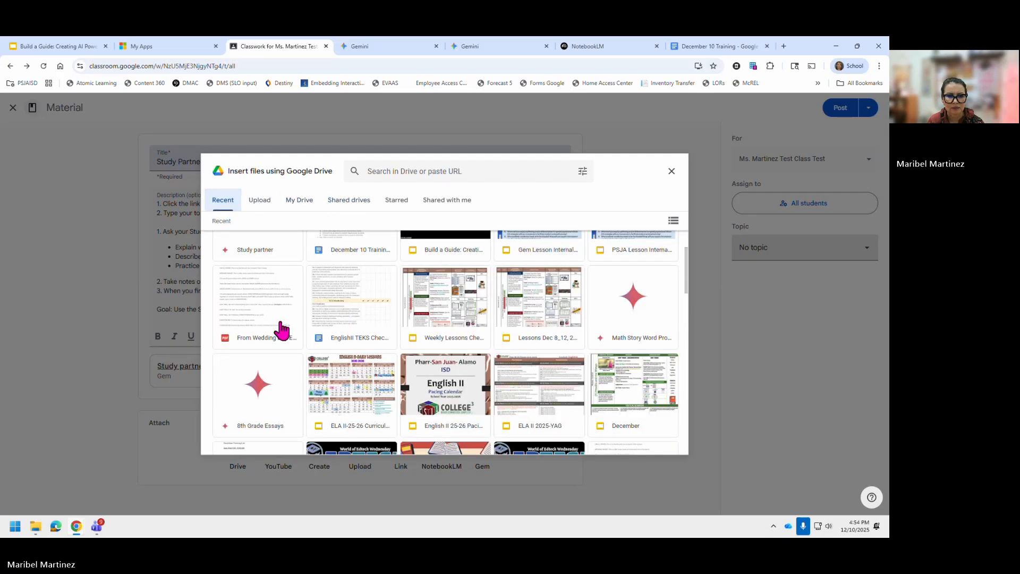
{"action": "double_click", "coordinate": [260, 316]}
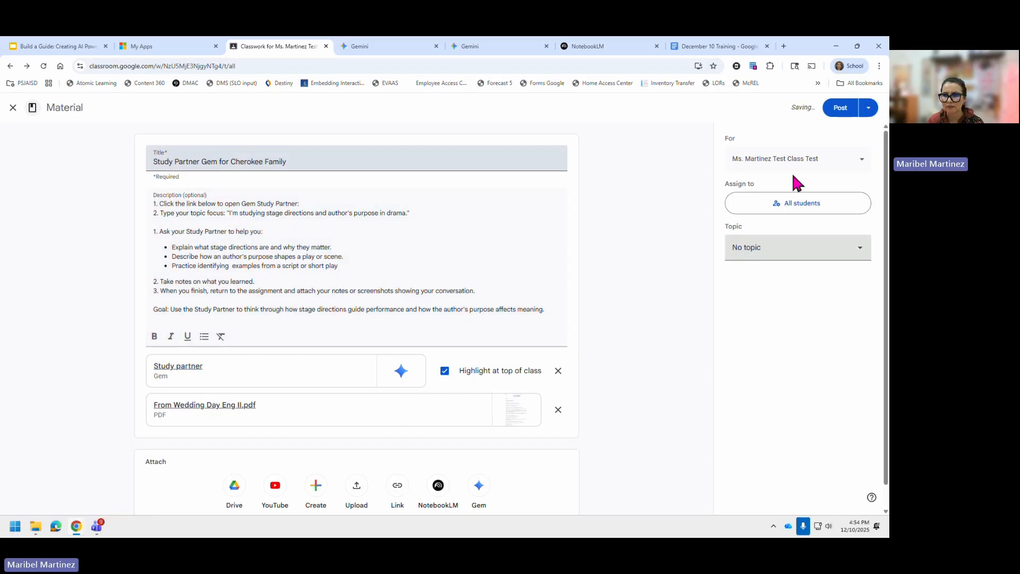
- Try to post the material to all students of the test class without a topic
{"action": "left_click", "coordinate": [805, 246]}
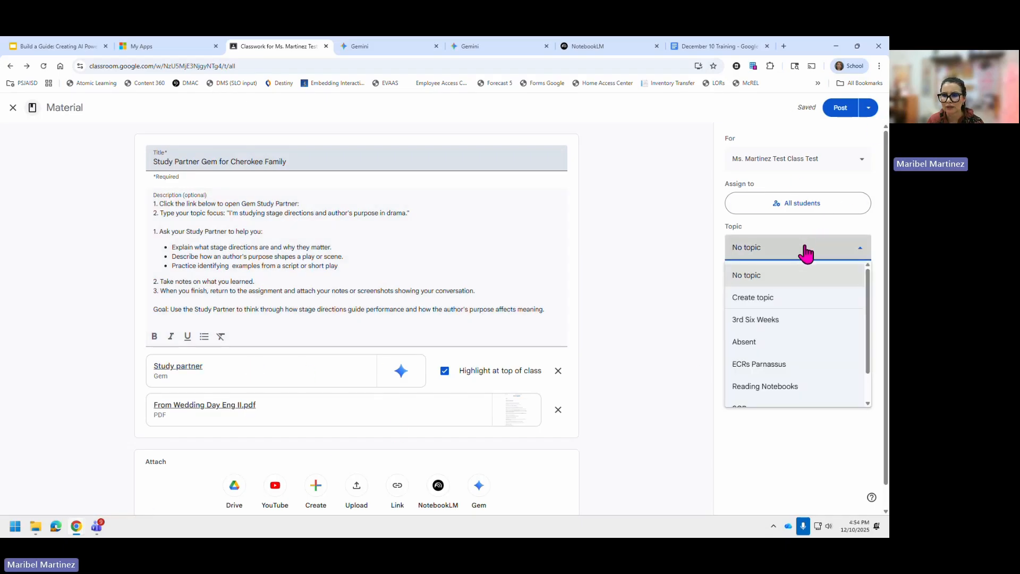
{"action": "left_click", "coordinate": [686, 240]}
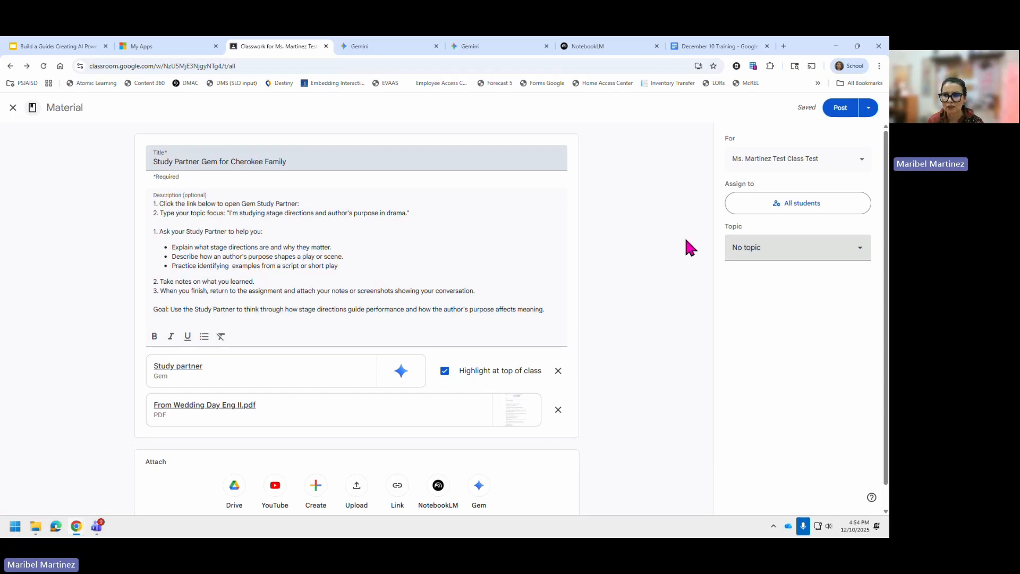
{"action": "left_click", "coordinate": [842, 108]}
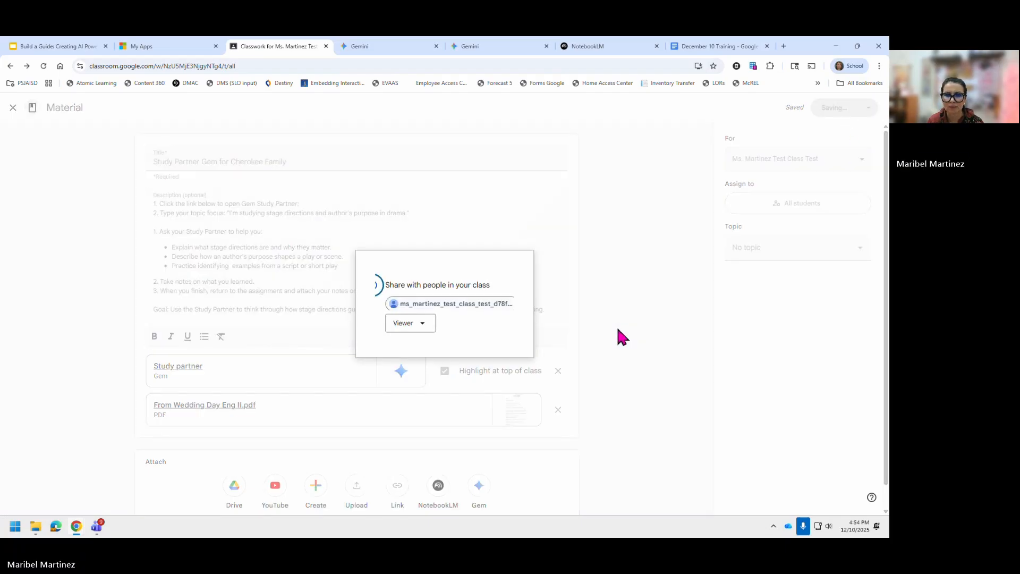
{"action": "left_click", "coordinate": [174, 45]}
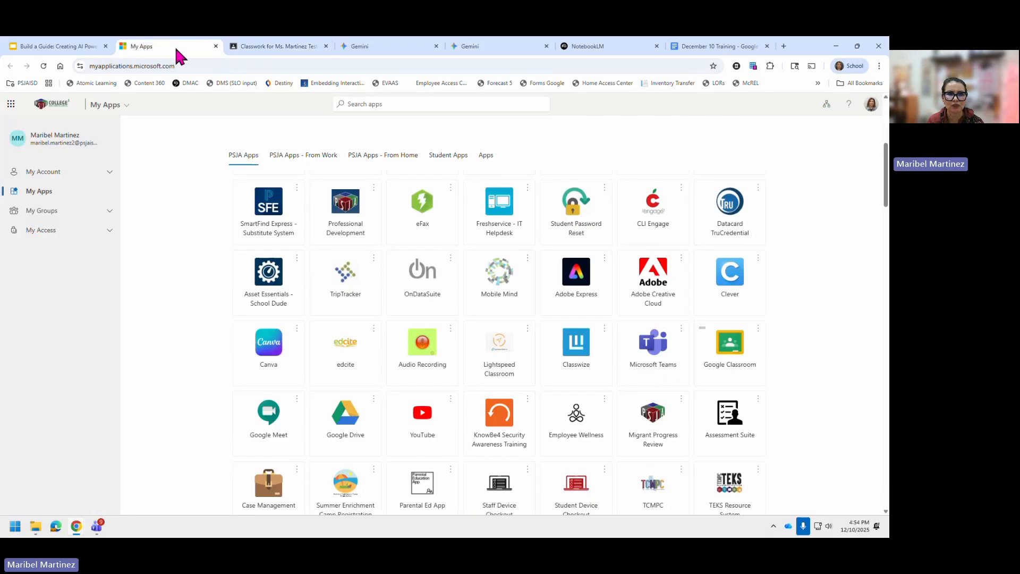
{"action": "left_click", "coordinate": [270, 47]}
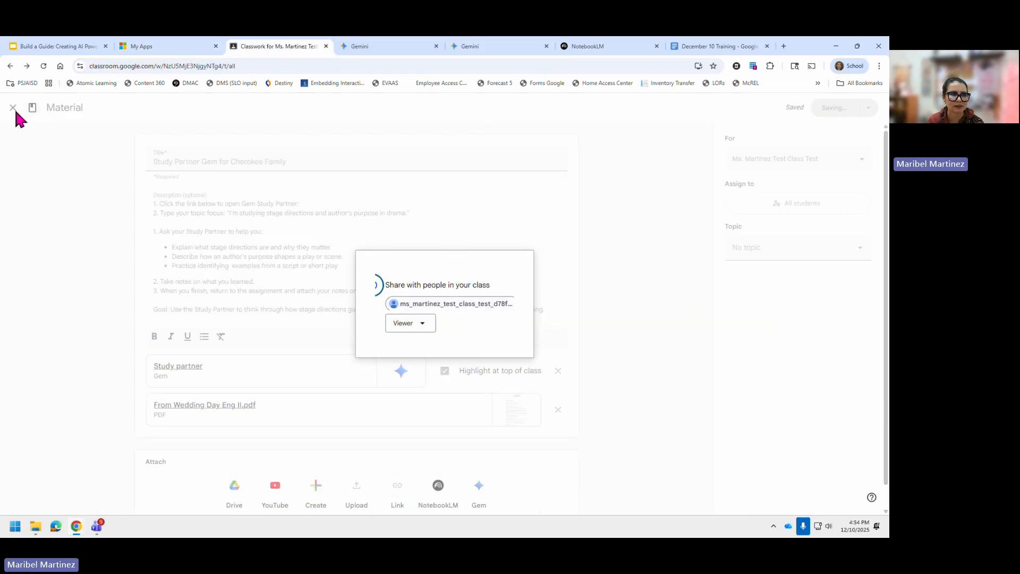
- Close the Classroom tab and reopen the classwork of the teacher's test class in a new tab
{"action": "left_click", "coordinate": [325, 46]}
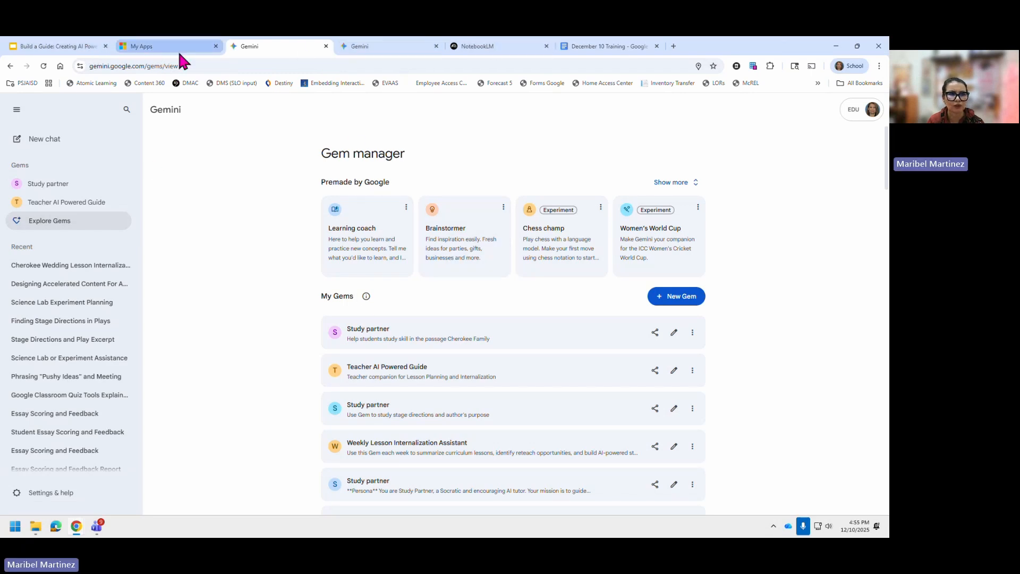
{"action": "left_click", "coordinate": [81, 46]}
{"action": "left_click", "coordinate": [159, 47]}
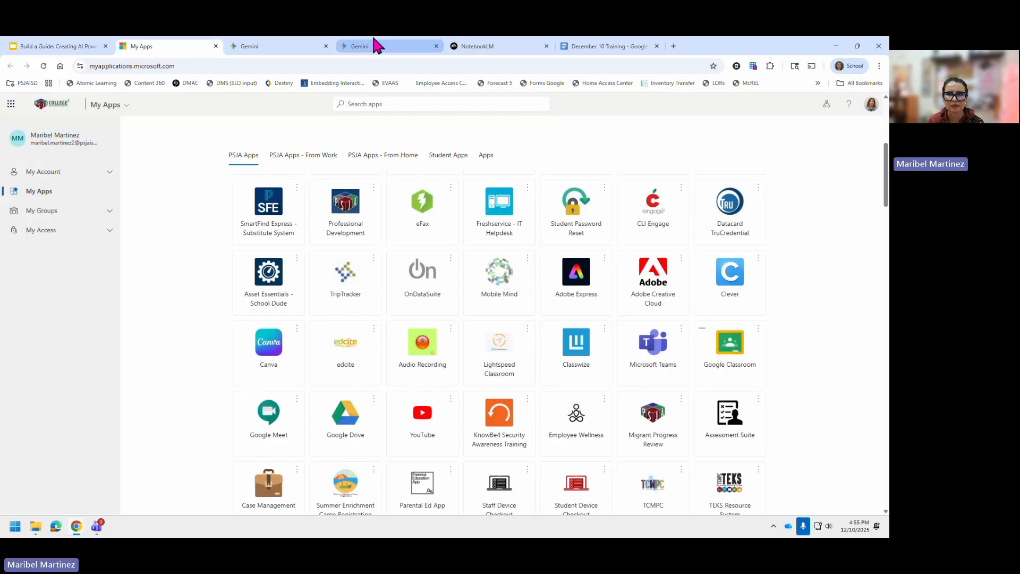
{"action": "left_click", "coordinate": [673, 46]}
{"action": "left_click", "coordinate": [844, 108]}
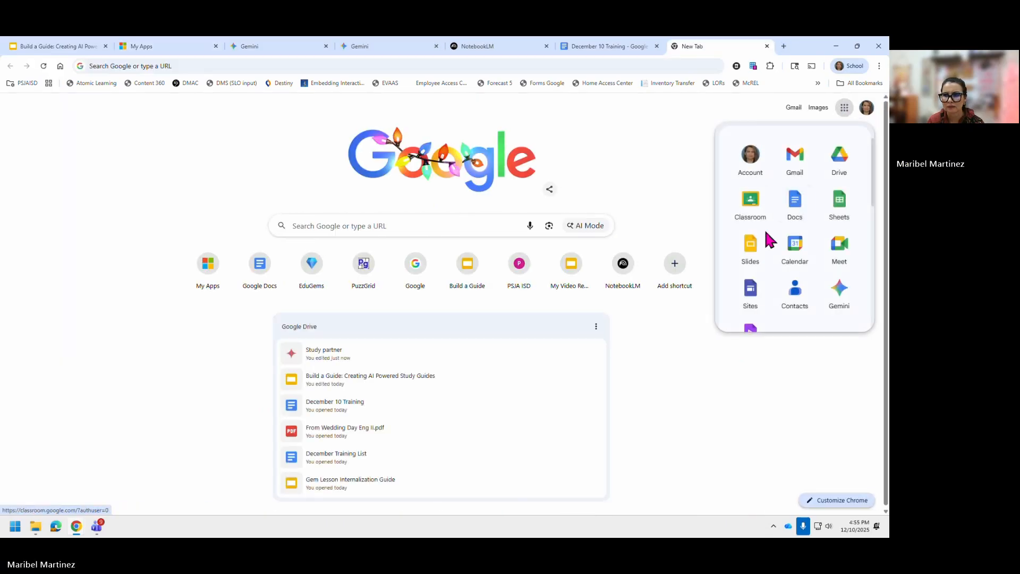
{"action": "left_click", "coordinate": [751, 203]}
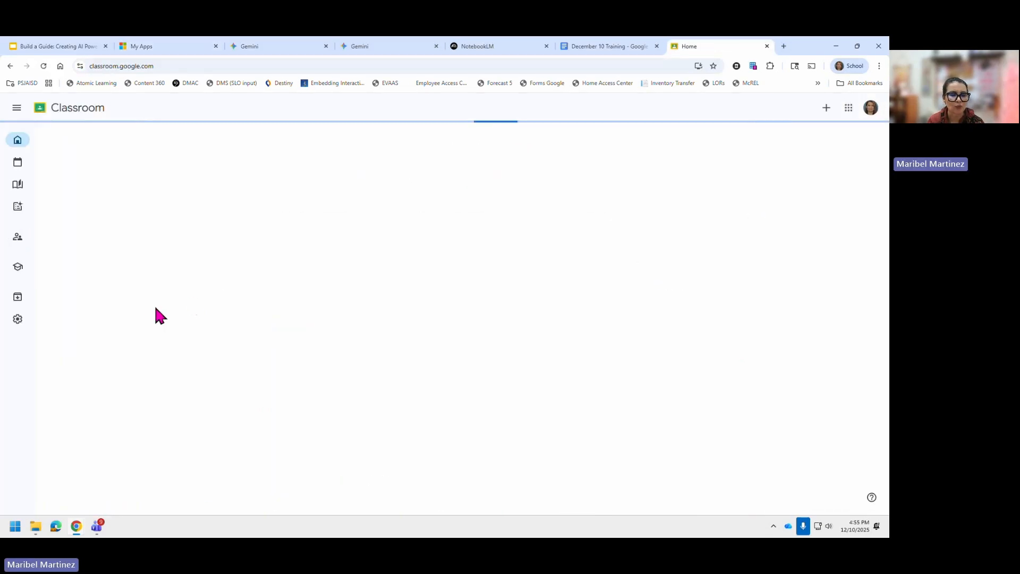
{"action": "left_click", "coordinate": [689, 157]}
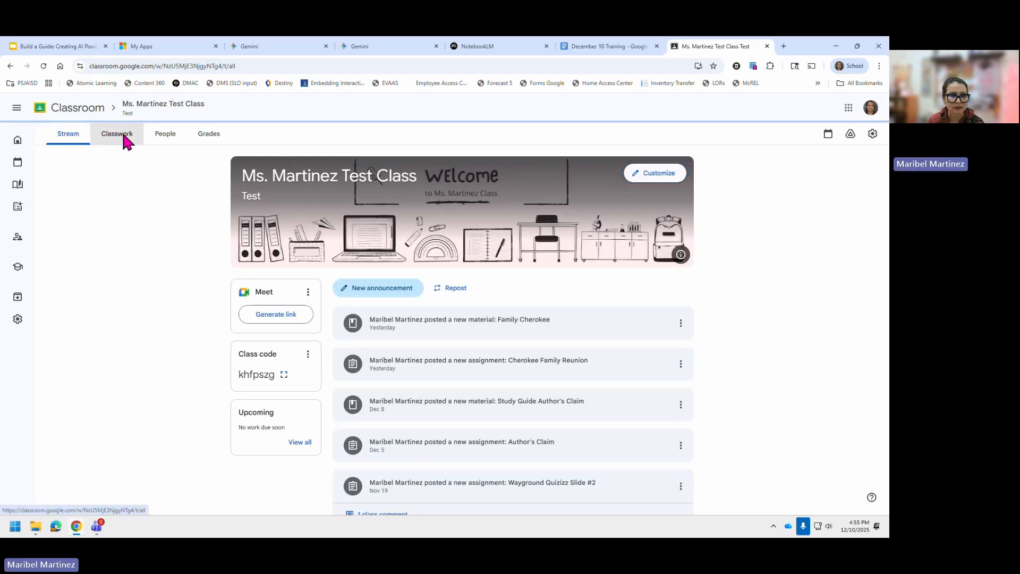
{"action": "left_click", "coordinate": [118, 134]}
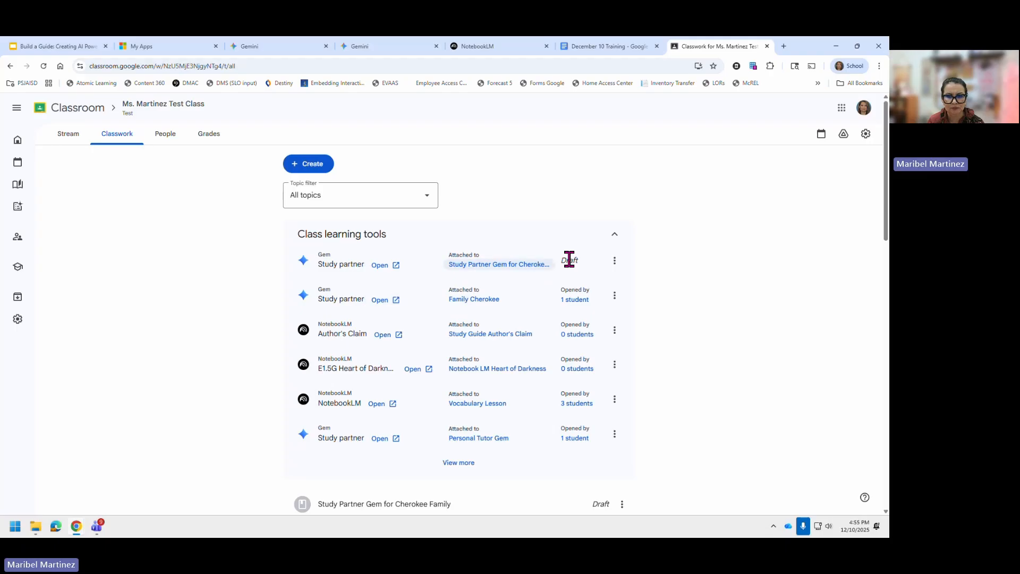
- Check the options of the Study partner Gem attached to the draft material, then open the Gem and close it again
{"action": "left_click", "coordinate": [614, 260]}
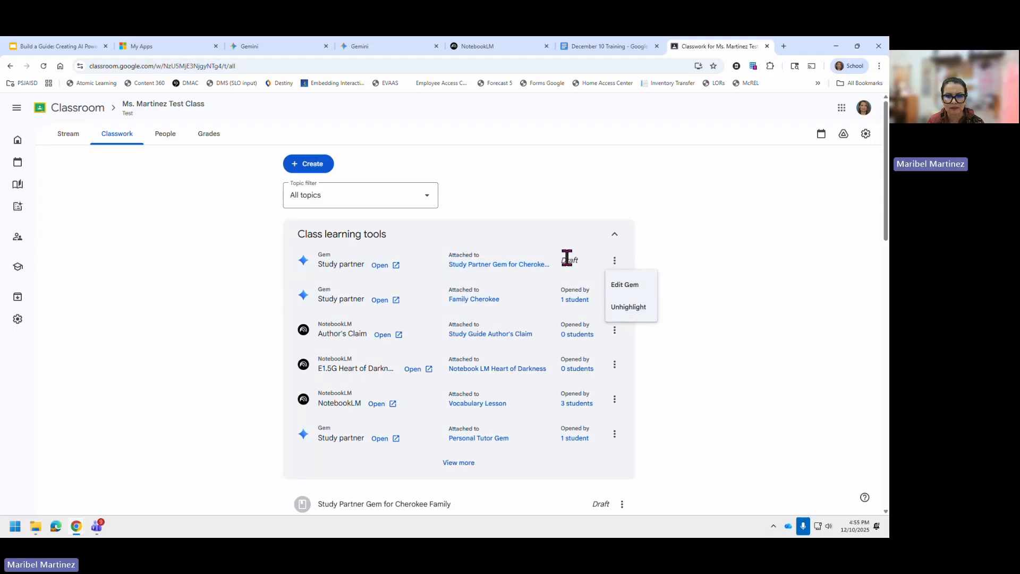
{"action": "left_click", "coordinate": [395, 266]}
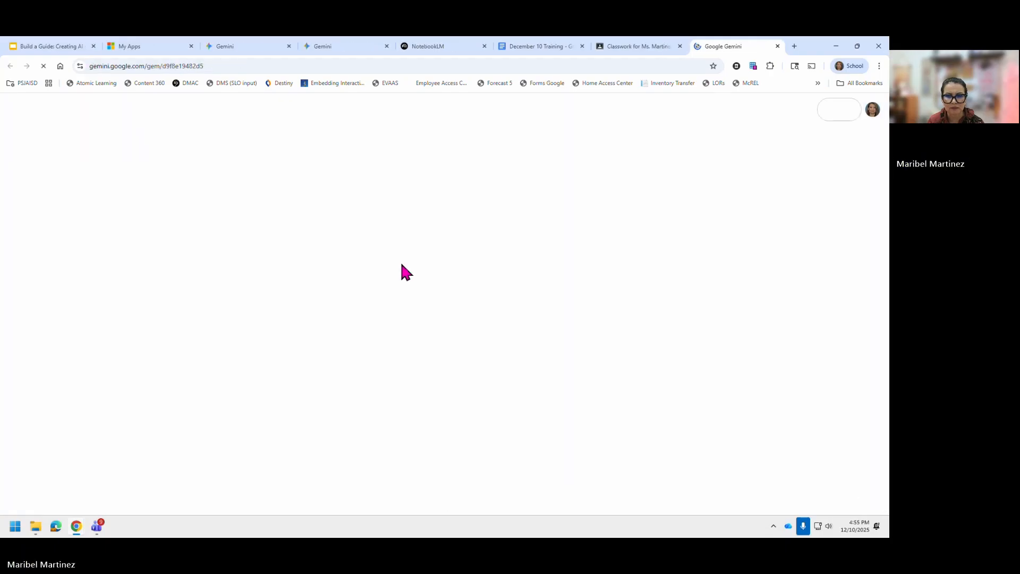
{"action": "left_click", "coordinate": [777, 46]}
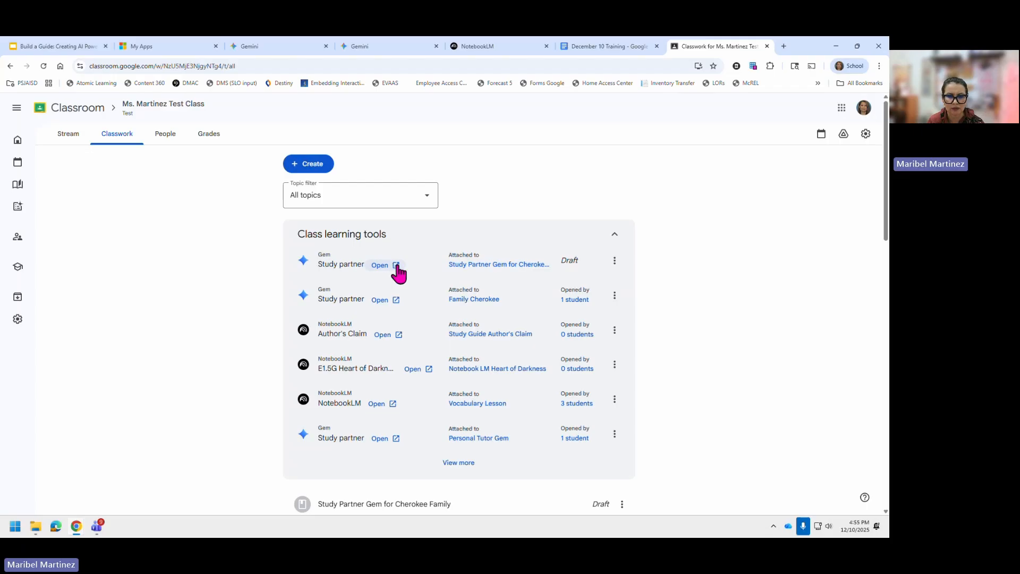
- View the chat page of the draft material's Study partner Gem once more and close it
{"action": "left_click", "coordinate": [394, 264]}
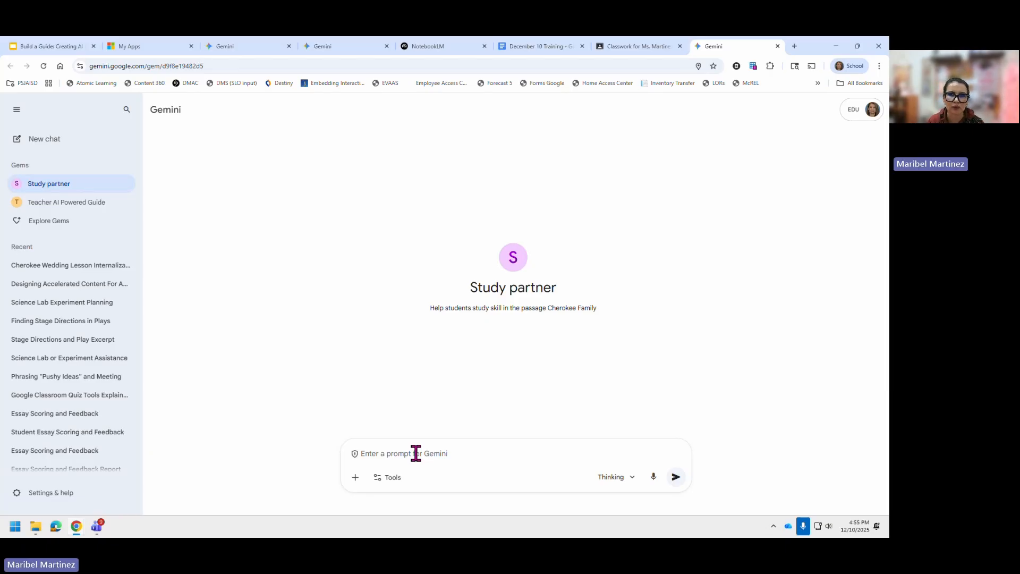
{"action": "left_click", "coordinate": [777, 47]}
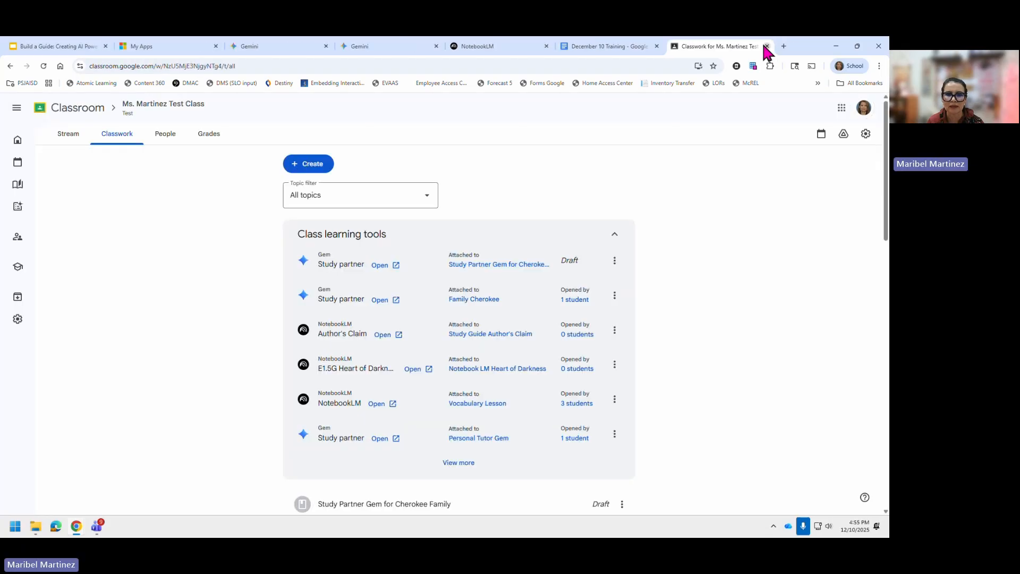
- Create a classwork material with a new NotebookLM notebook and add "From Wedding Day Eng II.pdf" from the recent Drive files as its source
{"action": "left_click", "coordinate": [317, 169]}
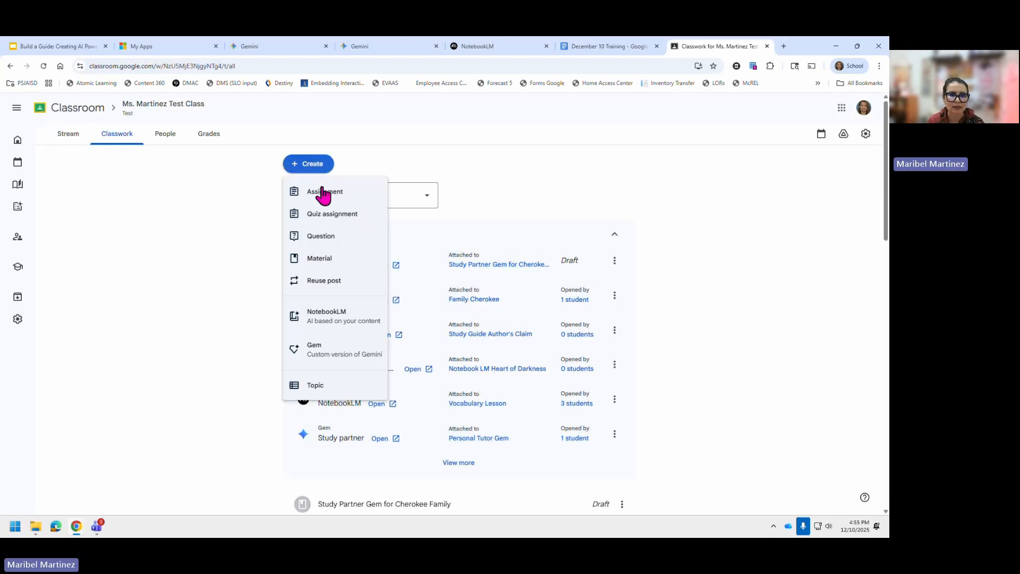
{"action": "left_click", "coordinate": [325, 327]}
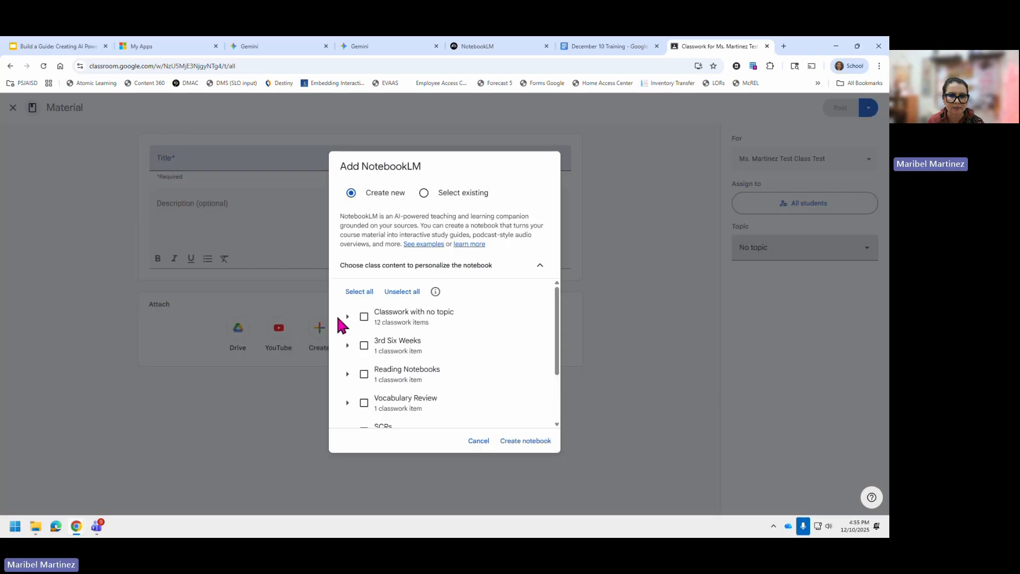
{"action": "left_click", "coordinate": [530, 441]}
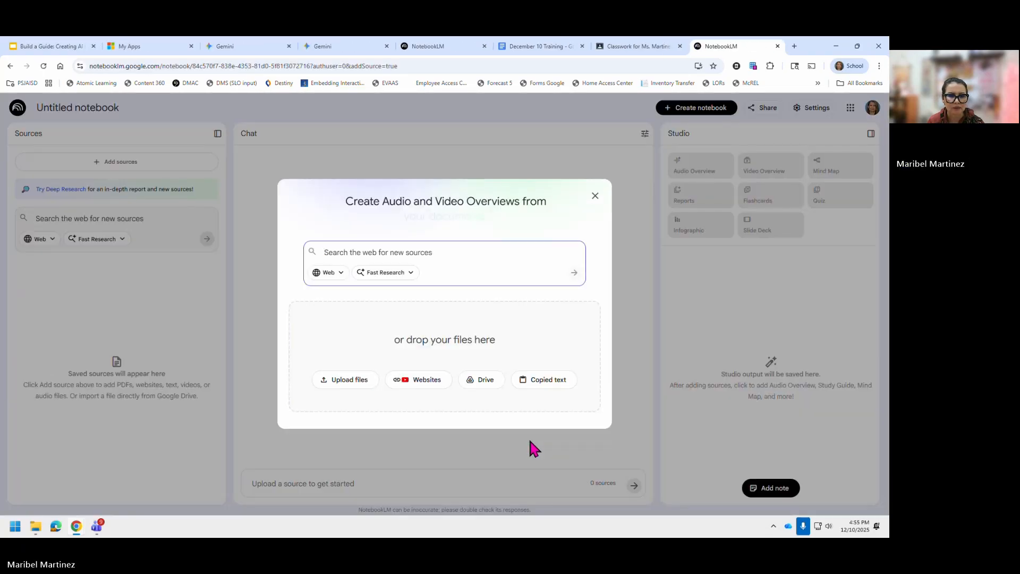
{"action": "left_click", "coordinate": [490, 384]}
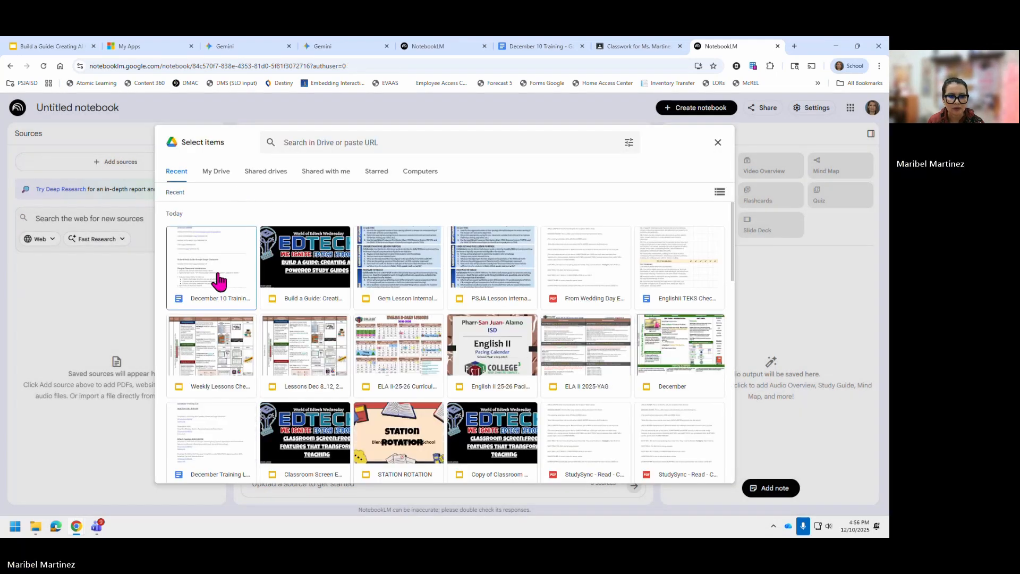
{"action": "left_click", "coordinate": [589, 277]}
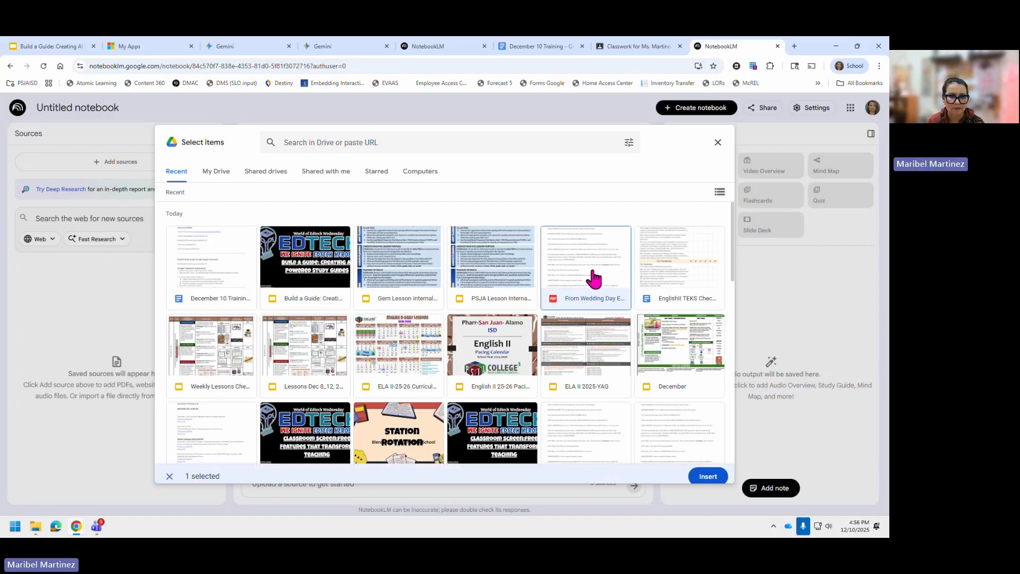
{"action": "left_click", "coordinate": [708, 474]}
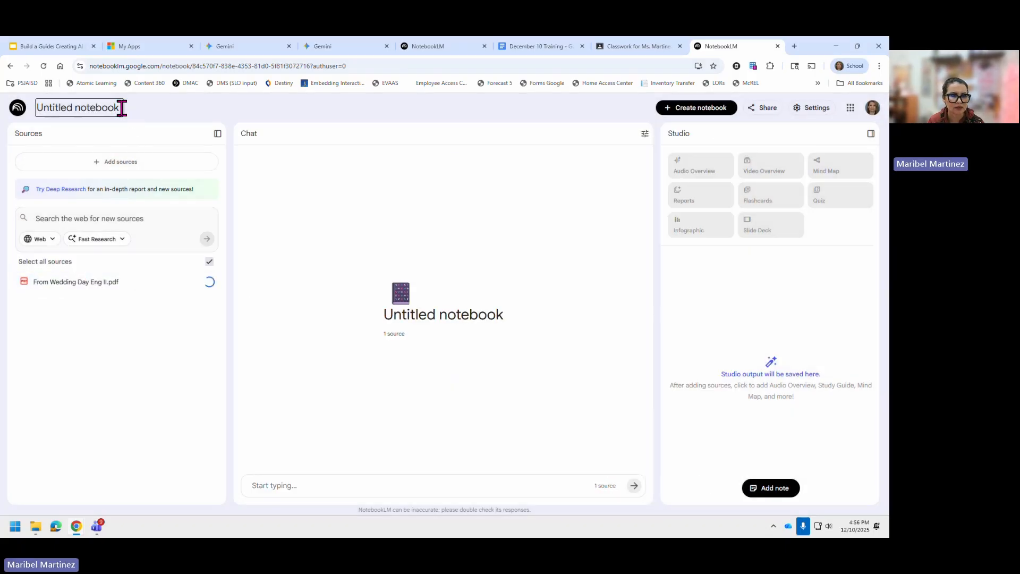
- Rename the new notebook as "Study Guide Cherokee Family"
{"action": "left_click_drag", "start_coordinate": [118, 107], "coordinate": [37, 108]}
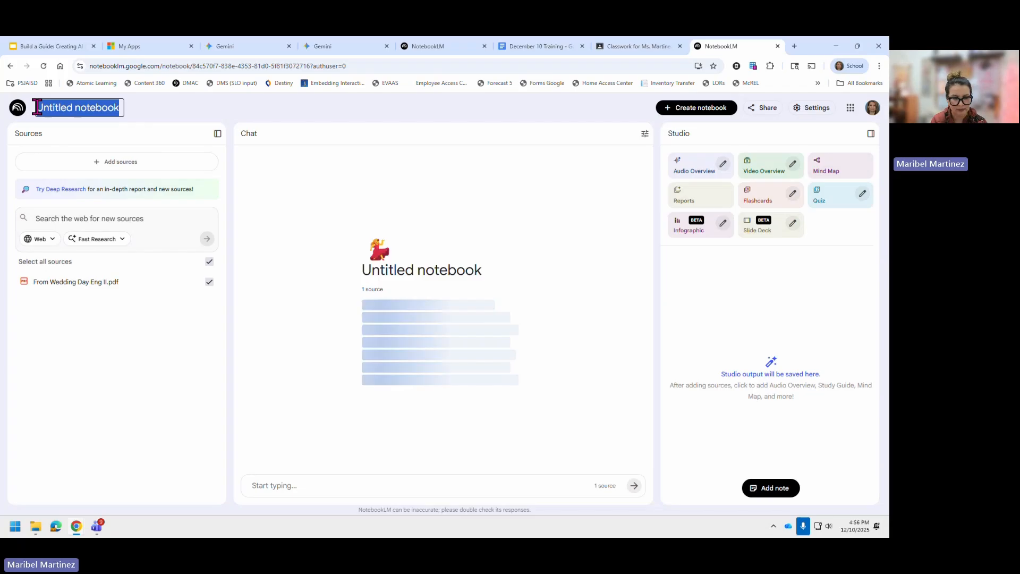
{"action": "type", "text": "Study Guide"}
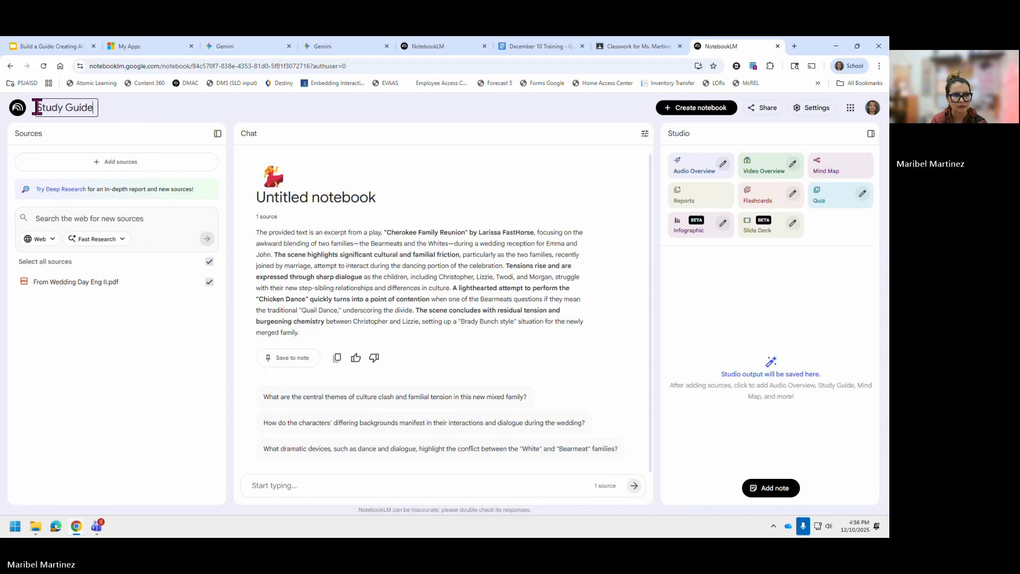
{"action": "type", "text": " Chero"}
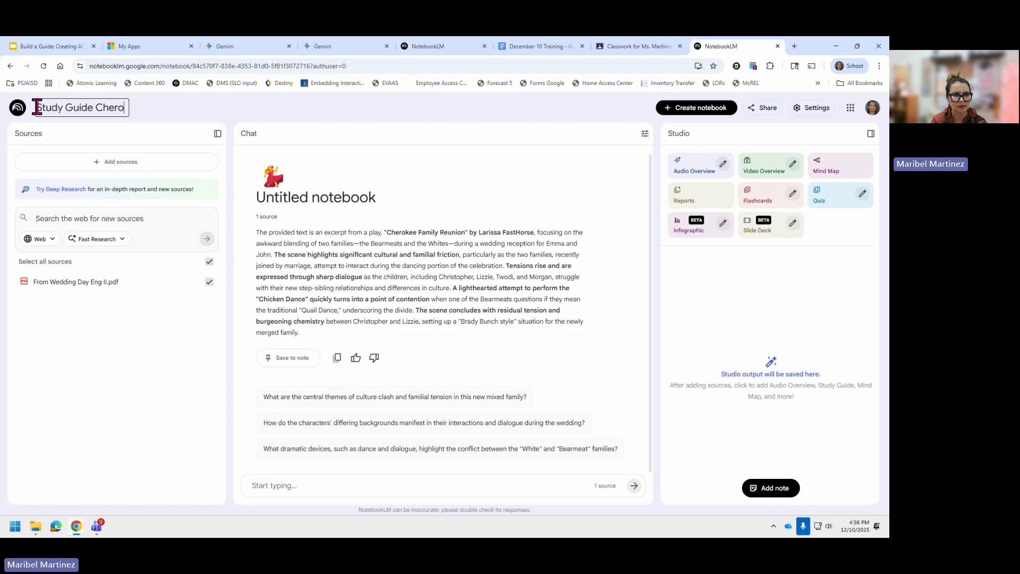
{"action": "type", "text": "kee Family"}
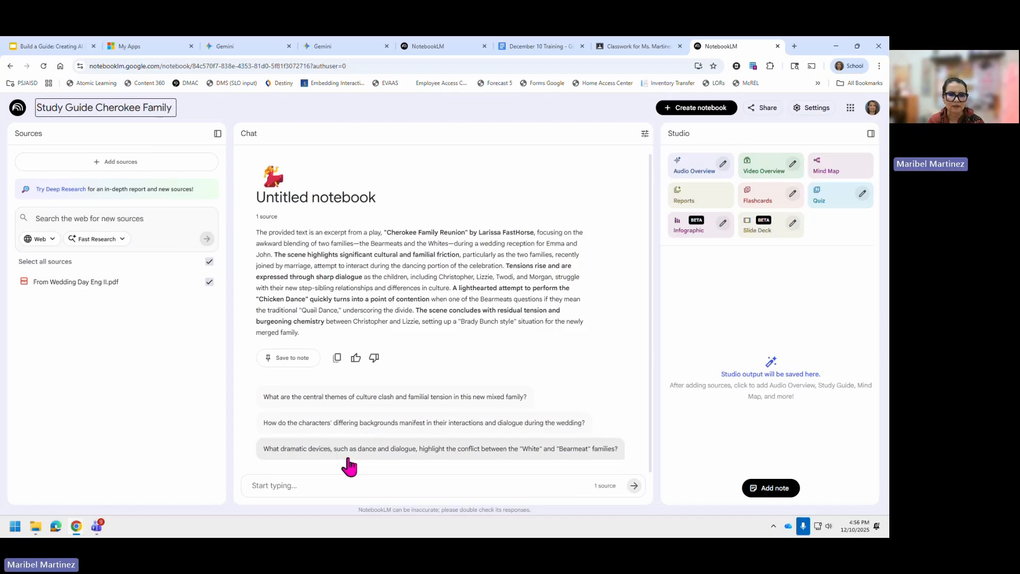
{"action": "left_click", "coordinate": [446, 487]}
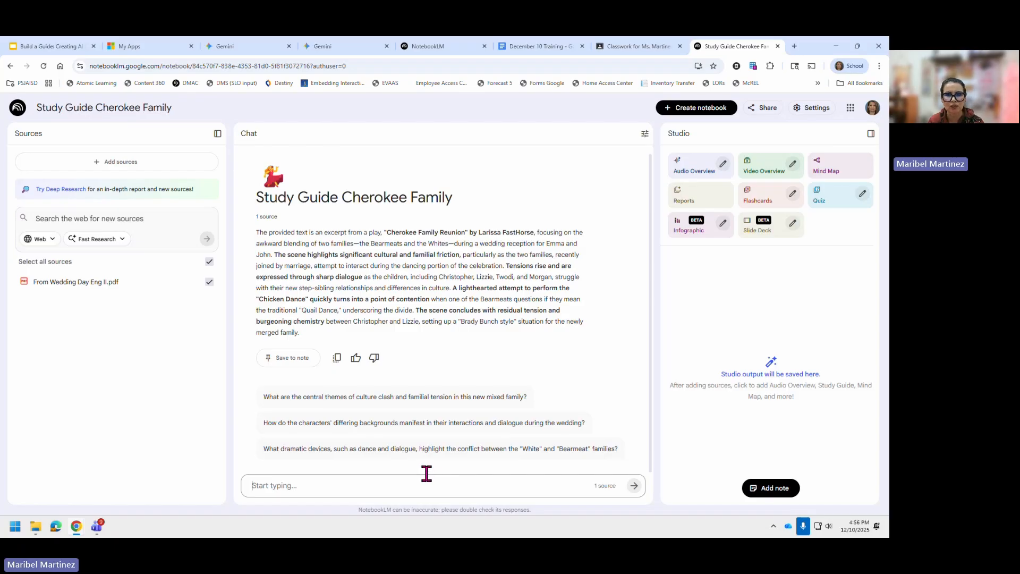
- Return to the Classroom material and title it "Notebook LM for Cherokee Family Study Guide"
{"action": "mouse_move", "coordinate": [450, 44]}
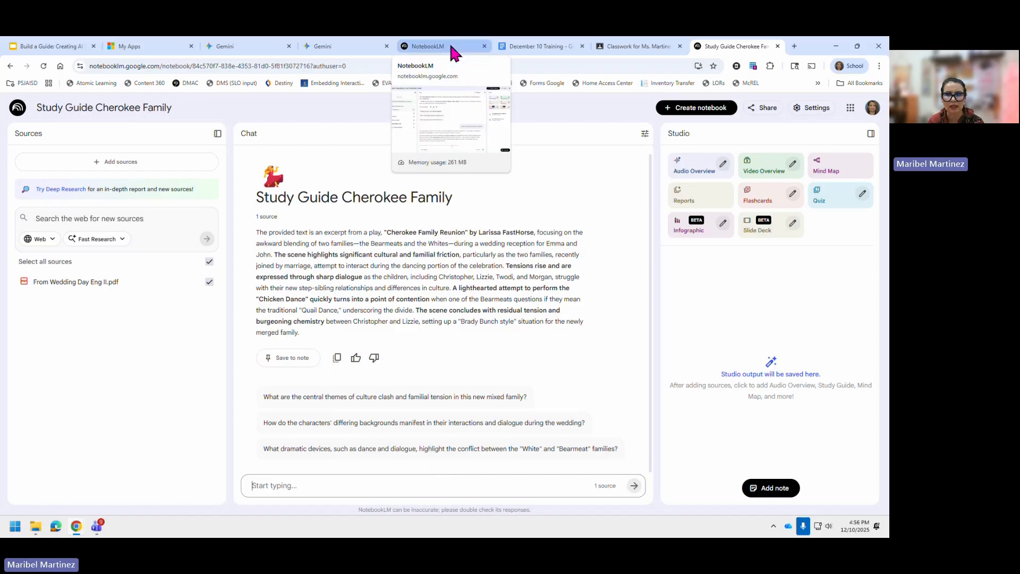
{"action": "left_click", "coordinate": [626, 46]}
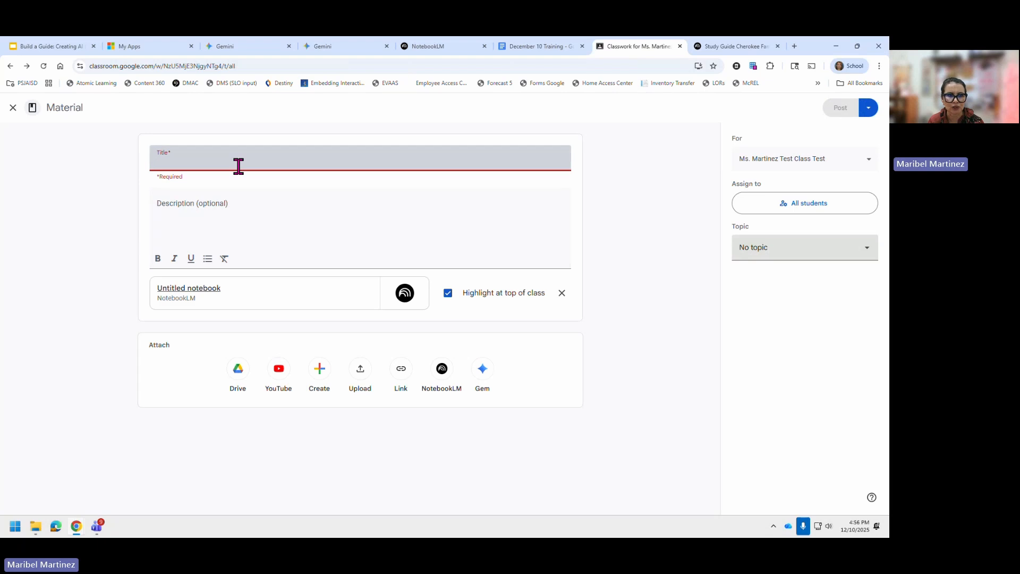
{"action": "type", "text": "Notebook"}
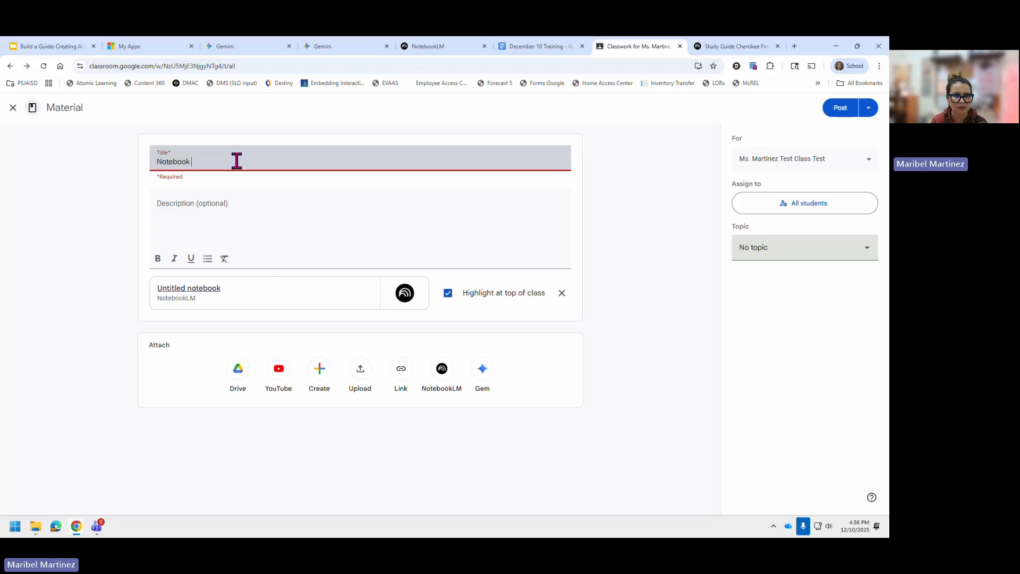
{"action": "type", "text": " LM for Cherokee Family Stud"}
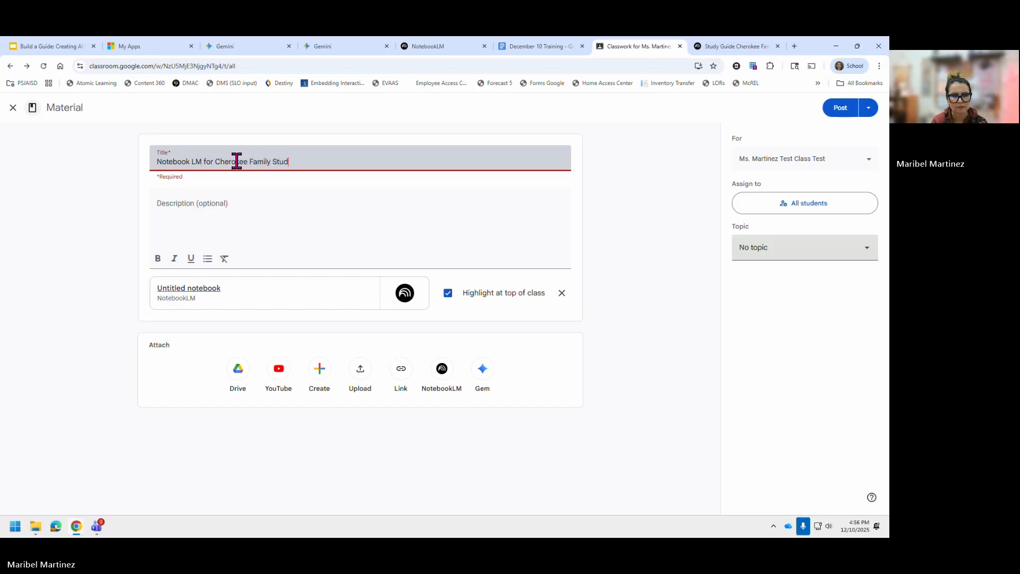
{"action": "type", "text": "e"}
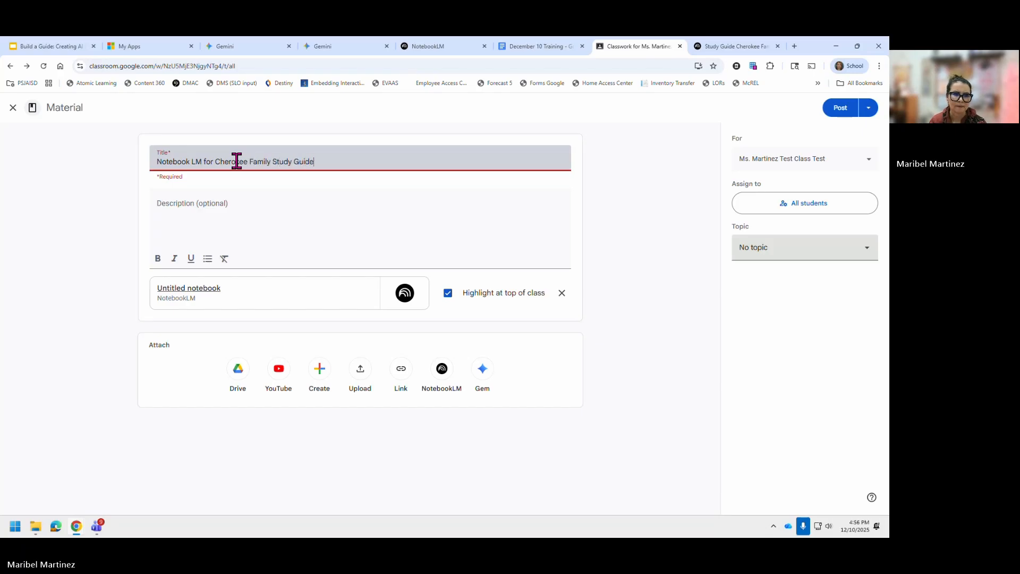
{"action": "left_click", "coordinate": [235, 234]}
{"action": "left_click", "coordinate": [531, 47]}
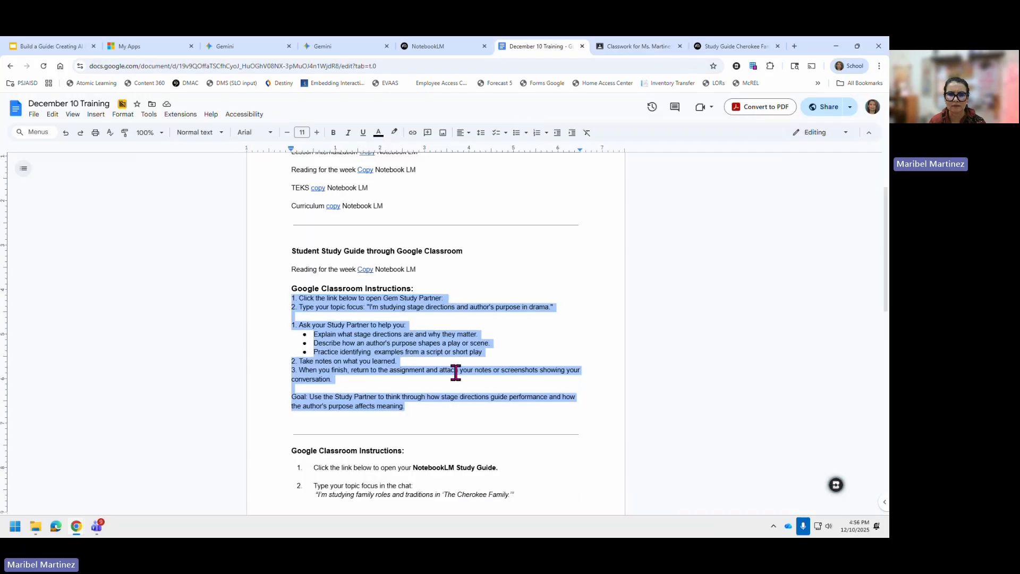
{"action": "scroll", "coordinate": [453, 367], "scroll_direction": "down", "scroll_amount": 4}
{"action": "scroll", "coordinate": [451, 363], "scroll_direction": "up", "scroll_amount": 2}
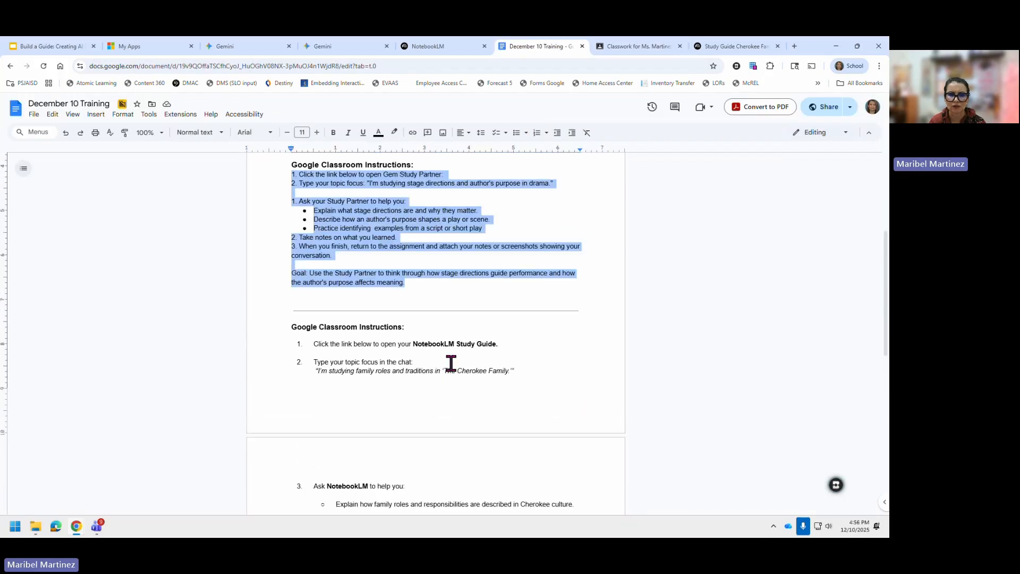
{"action": "right_click", "coordinate": [357, 274]}
{"action": "left_click", "coordinate": [383, 295]}
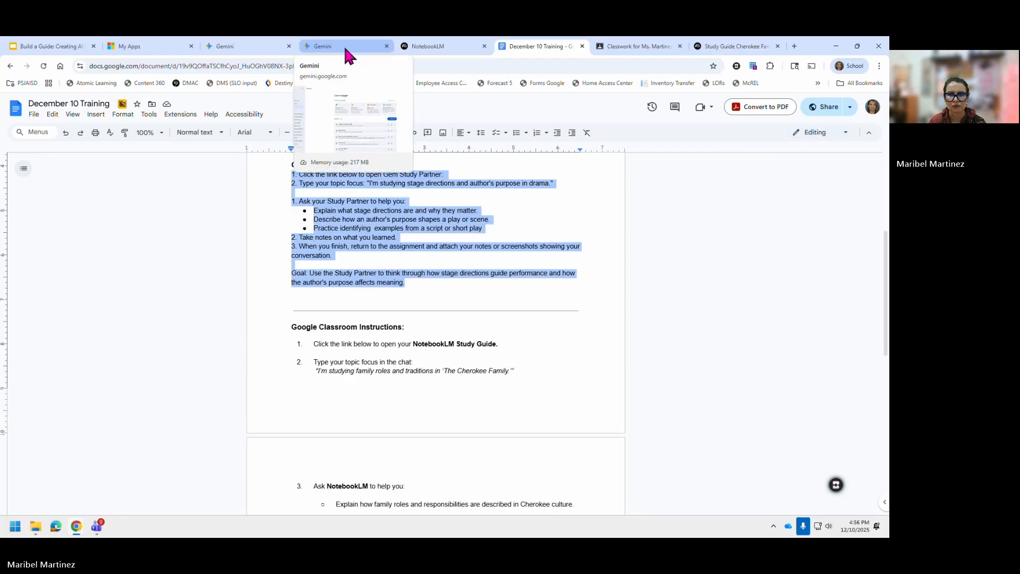
{"action": "left_click", "coordinate": [624, 47]}
{"action": "left_click", "coordinate": [304, 204]}
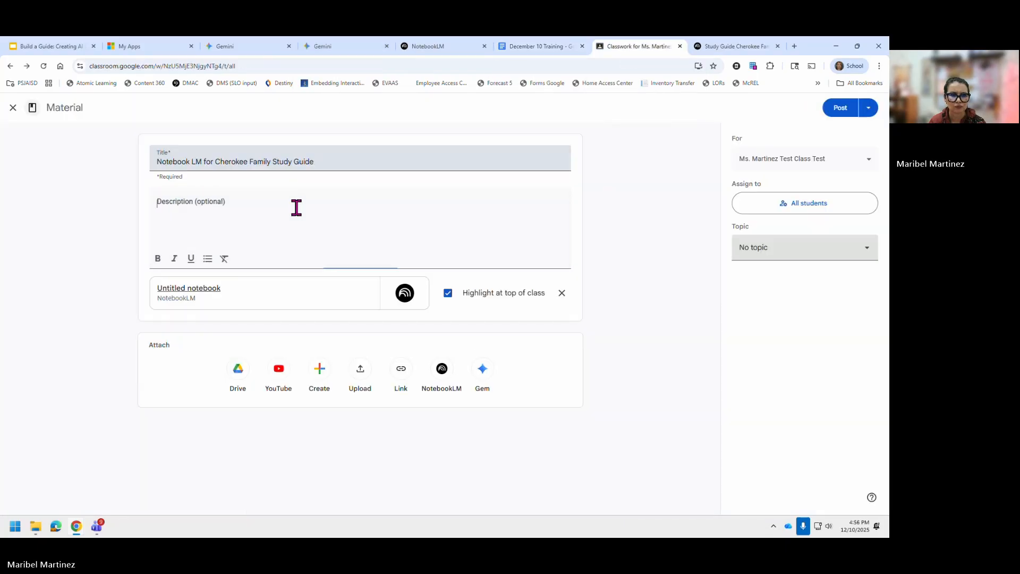
{"action": "left_click", "coordinate": [760, 46]}
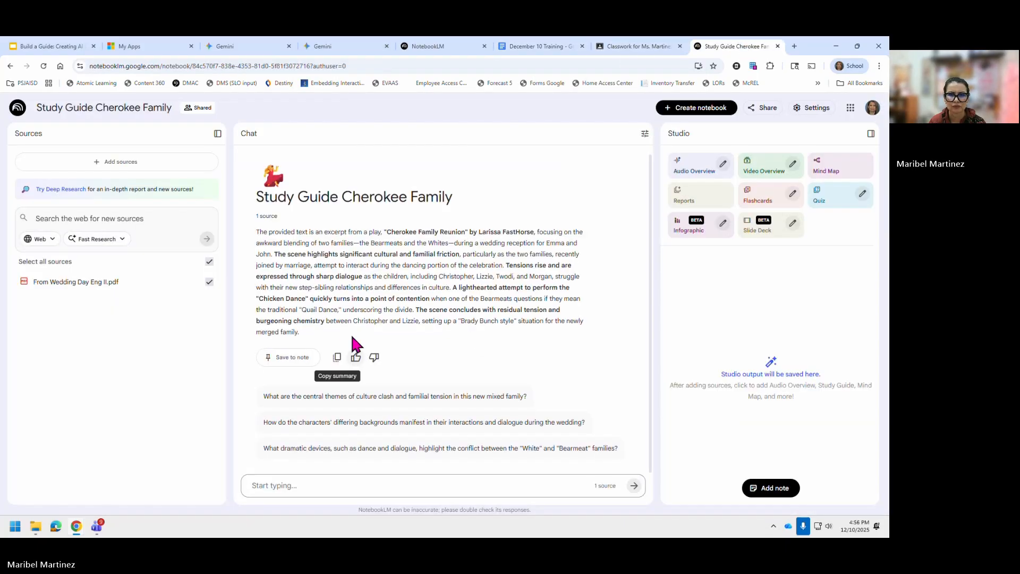
- Copy the five NotebookLM Study Guide instructions from the December 10 Training document and paste them into the material's description
{"action": "left_click", "coordinate": [534, 46]}
{"action": "scroll", "coordinate": [438, 409], "scroll_direction": "down", "scroll_amount": 2}
{"action": "scroll", "coordinate": [433, 412], "scroll_direction": "down", "scroll_amount": 2}
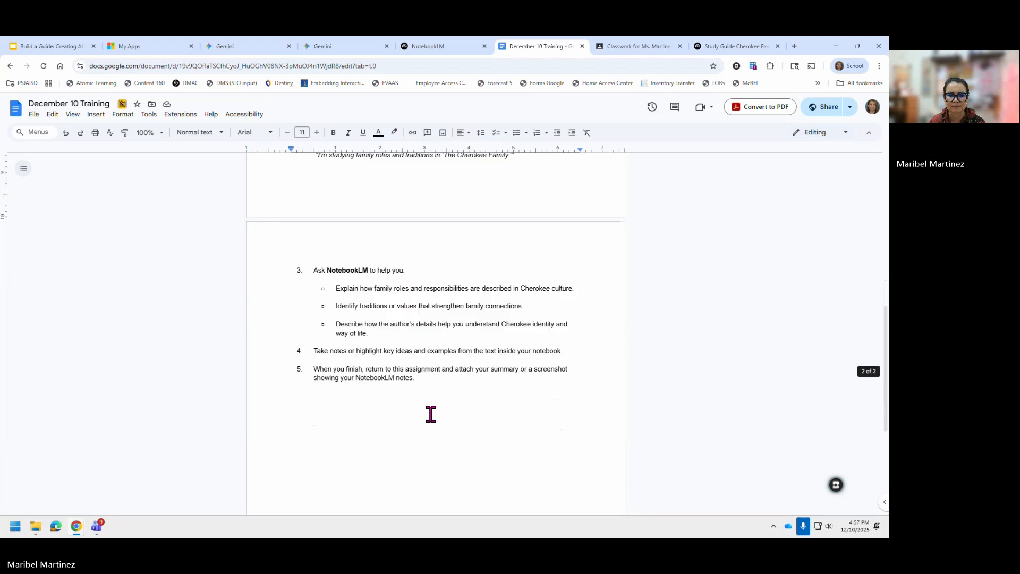
{"action": "left_click_drag", "start_coordinate": [414, 380], "coordinate": [315, 277]}
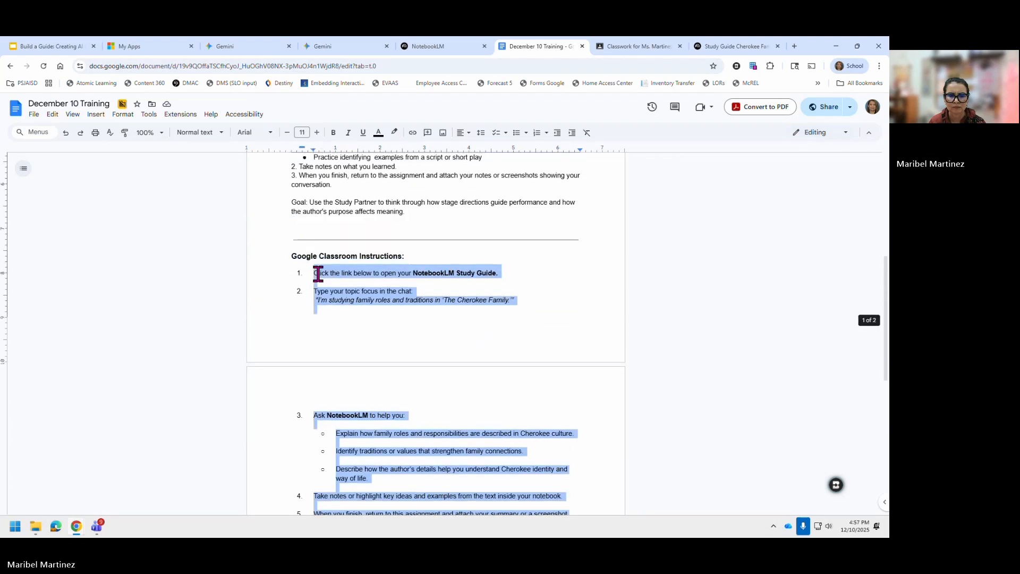
{"action": "right_click", "coordinate": [318, 274]}
{"action": "left_click", "coordinate": [343, 271]}
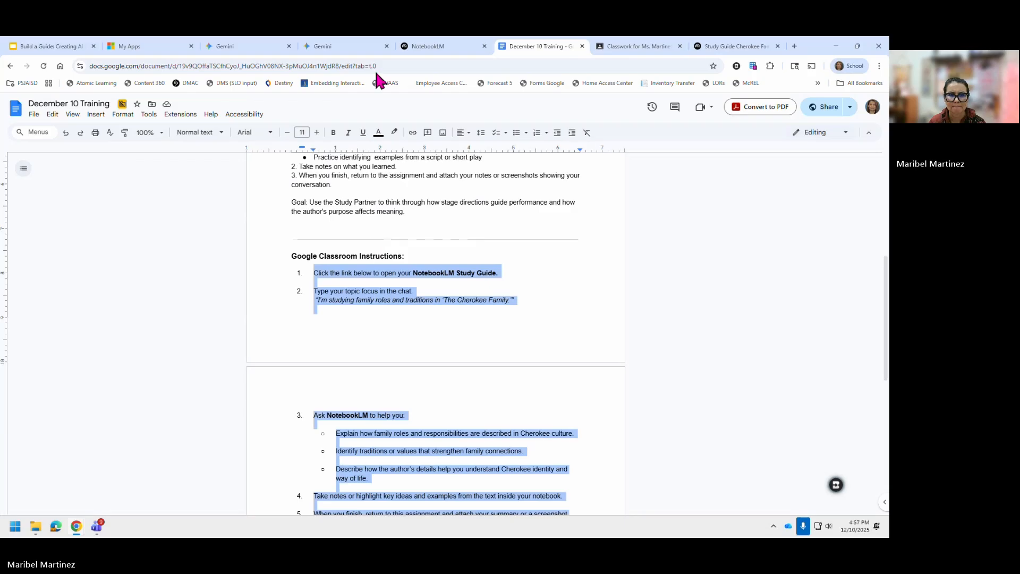
{"action": "left_click", "coordinate": [612, 46]}
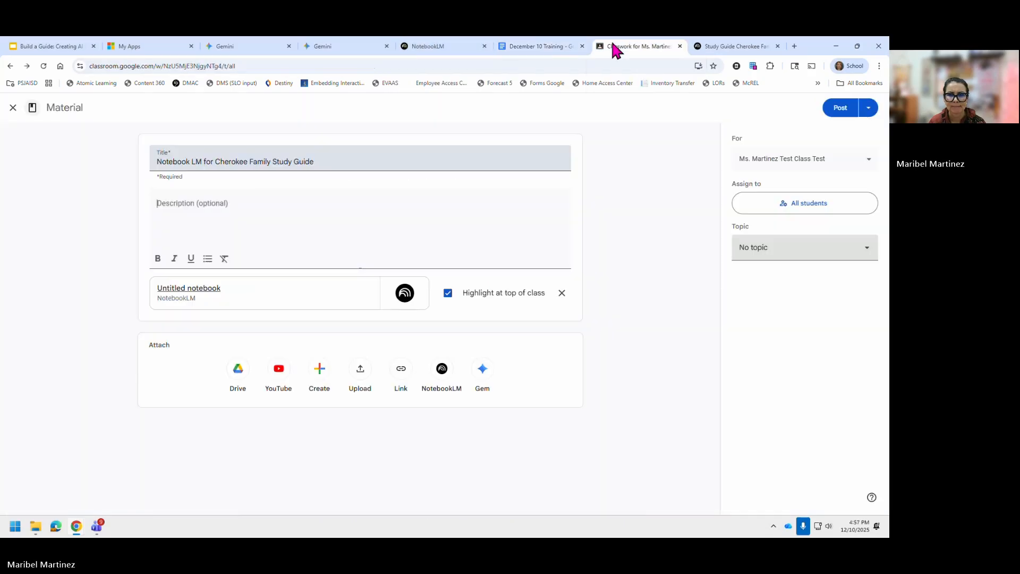
{"action": "left_click", "coordinate": [367, 269]}
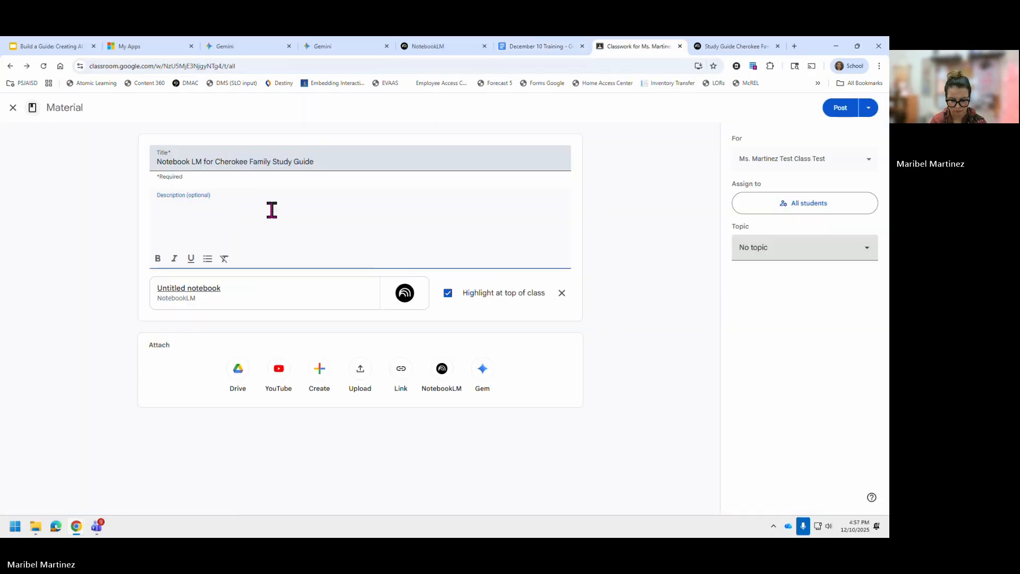
{"action": "key", "text": "ctrl+v"}
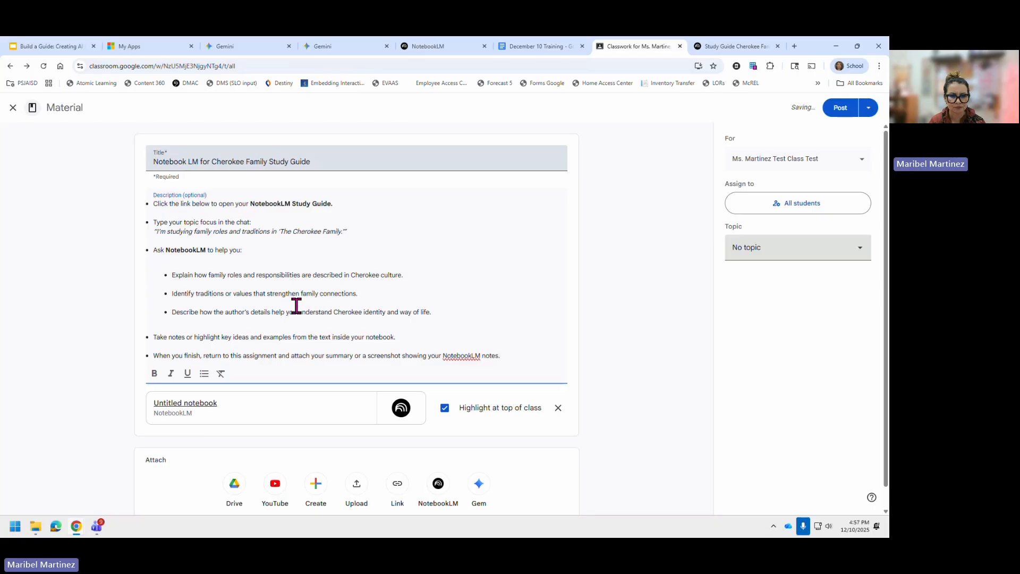
- Attach "From Wedding Day Eng II.pdf" from the recent Drive files to the material and post it to all students without a topic
{"action": "scroll", "coordinate": [250, 361], "scroll_direction": "down", "scroll_amount": 1}
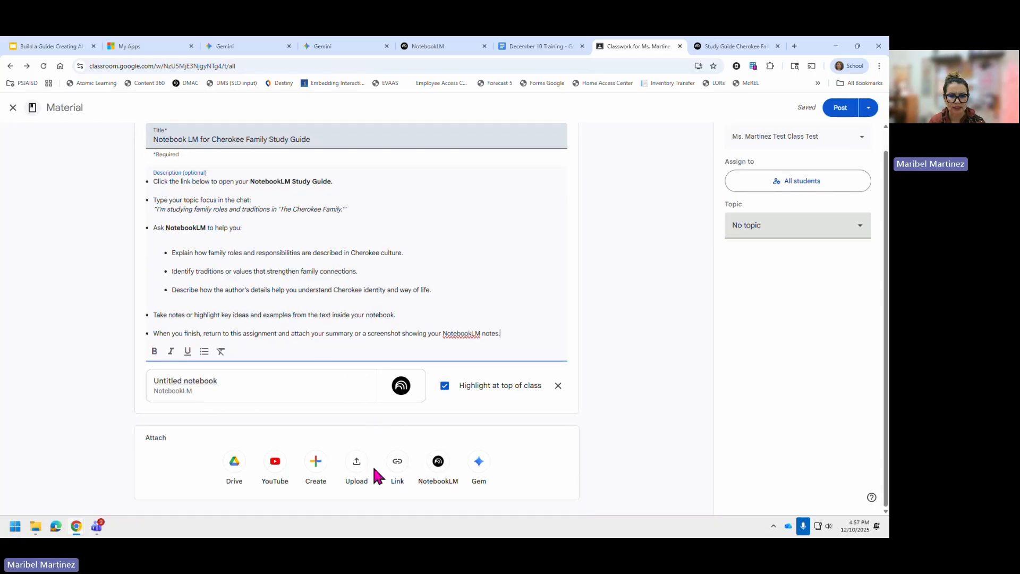
{"action": "left_click", "coordinate": [356, 462]}
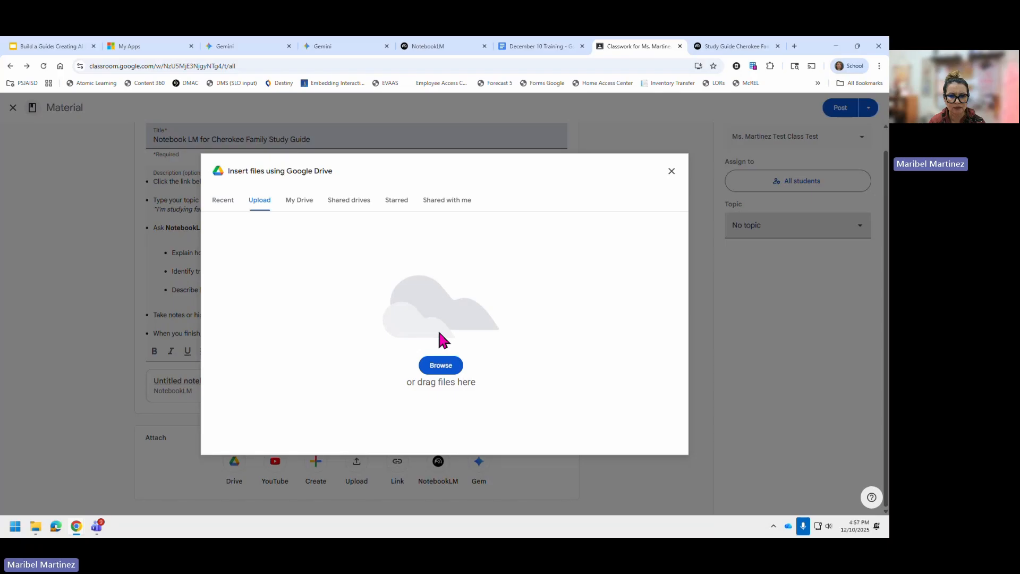
{"action": "left_click", "coordinate": [442, 366]}
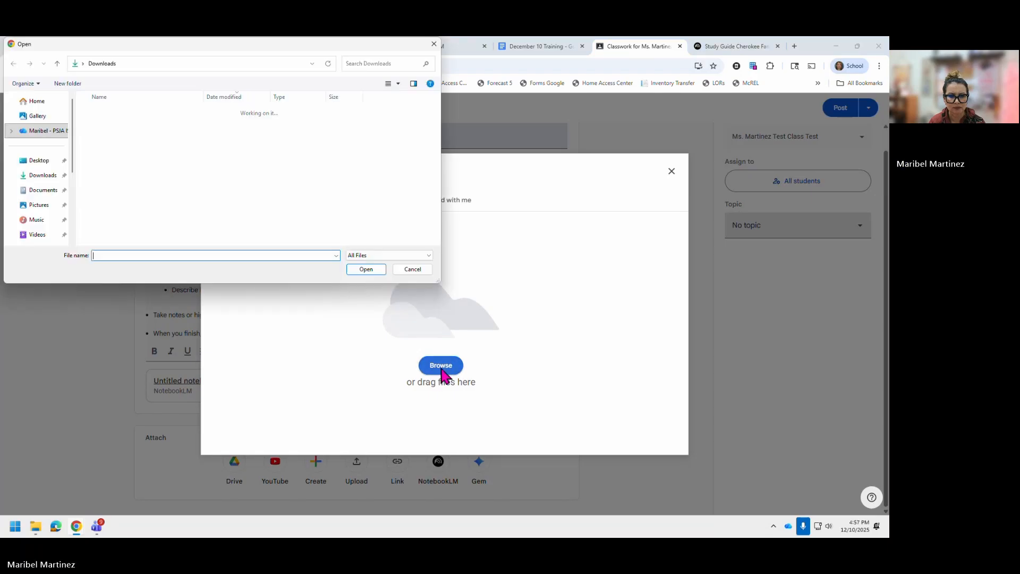
{"action": "left_click", "coordinate": [412, 269]}
{"action": "left_click", "coordinate": [222, 202]}
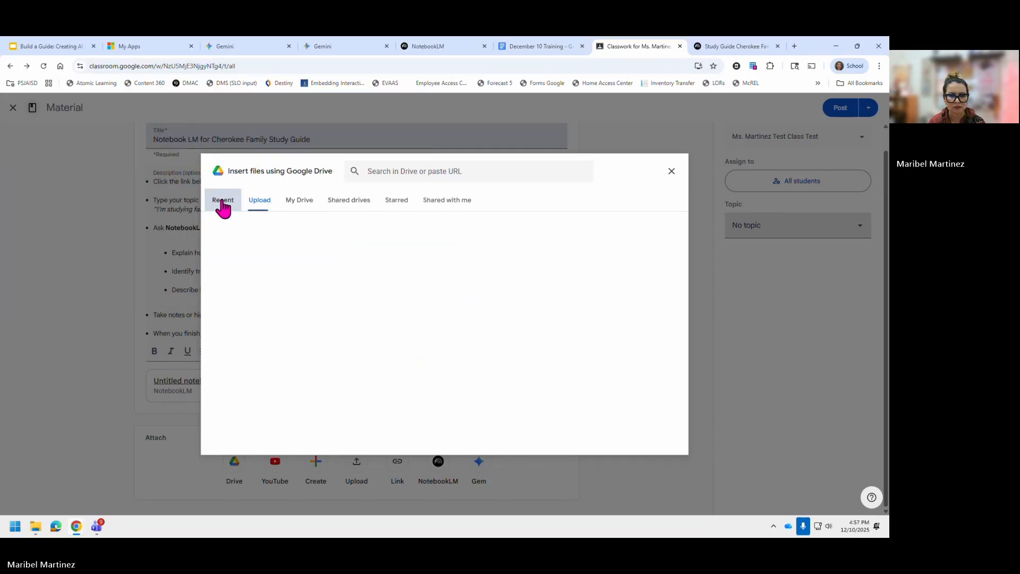
{"action": "left_click", "coordinate": [260, 386]}
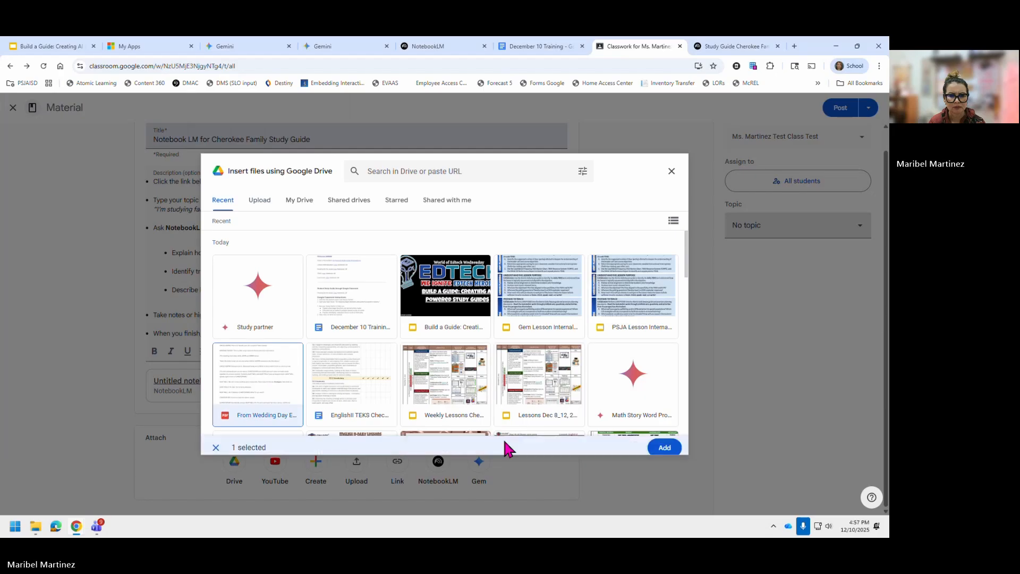
{"action": "left_click", "coordinate": [672, 446]}
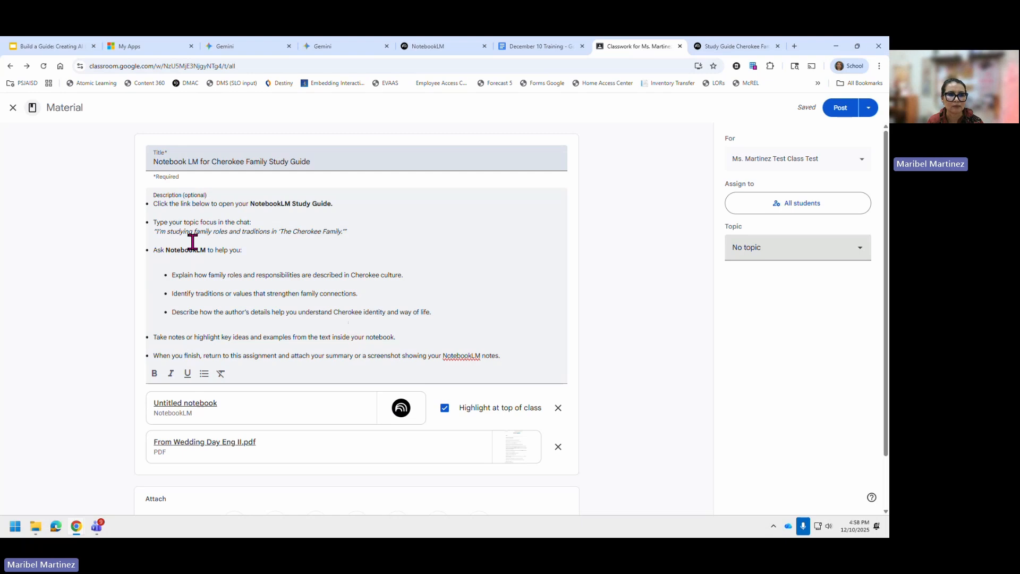
{"action": "left_click", "coordinate": [840, 109]}
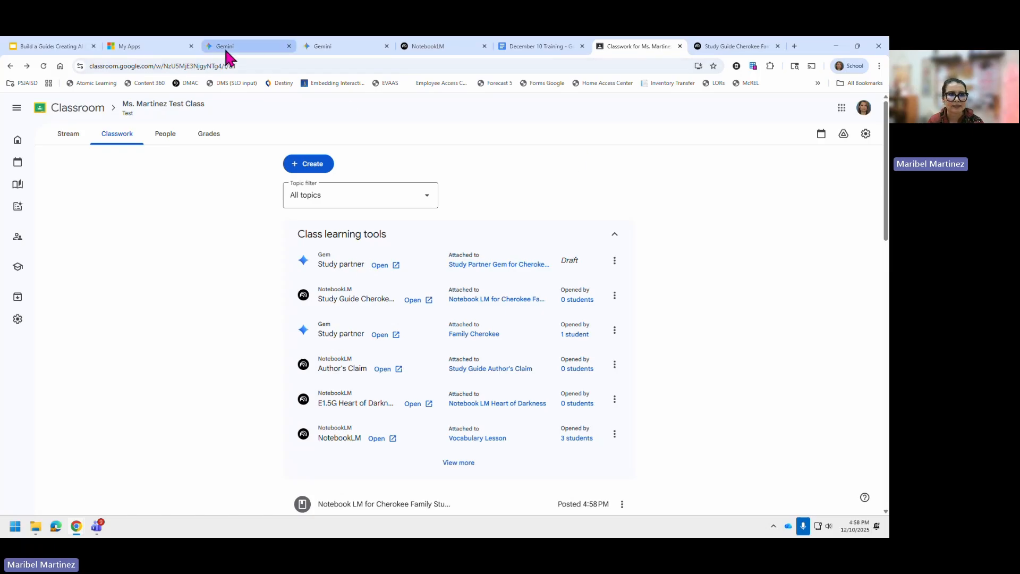
- Switch to the "Build a Guide: Creating AI Powered Study Guides" presentation and start its slideshow at the social media slide
{"action": "left_click", "coordinate": [49, 49]}
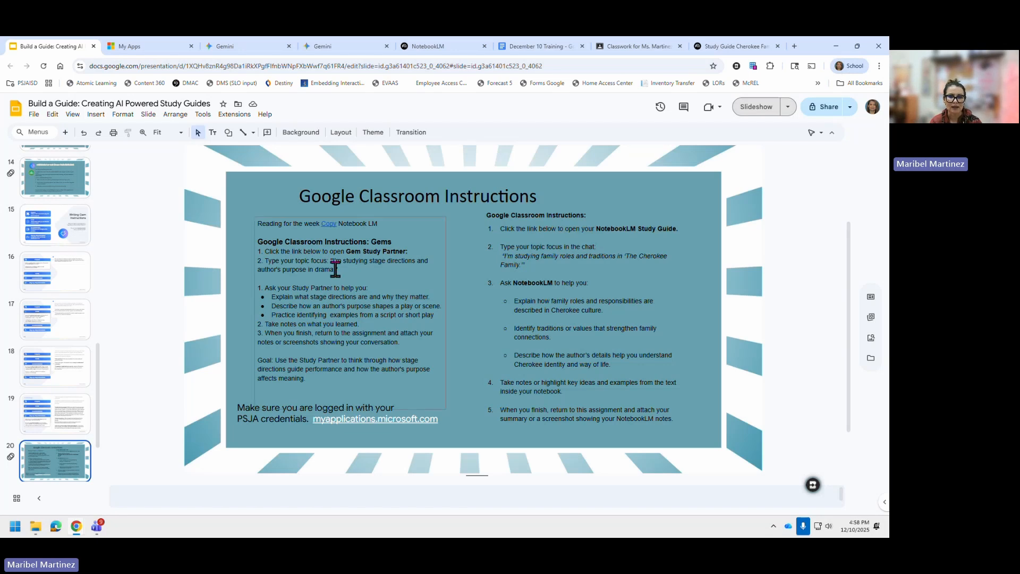
{"action": "left_click", "coordinate": [754, 108]}
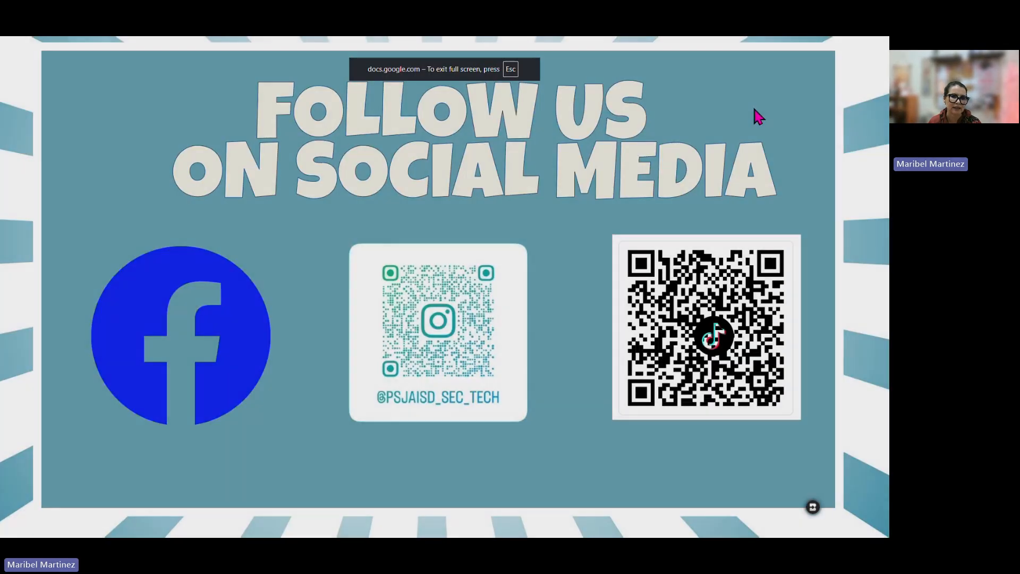